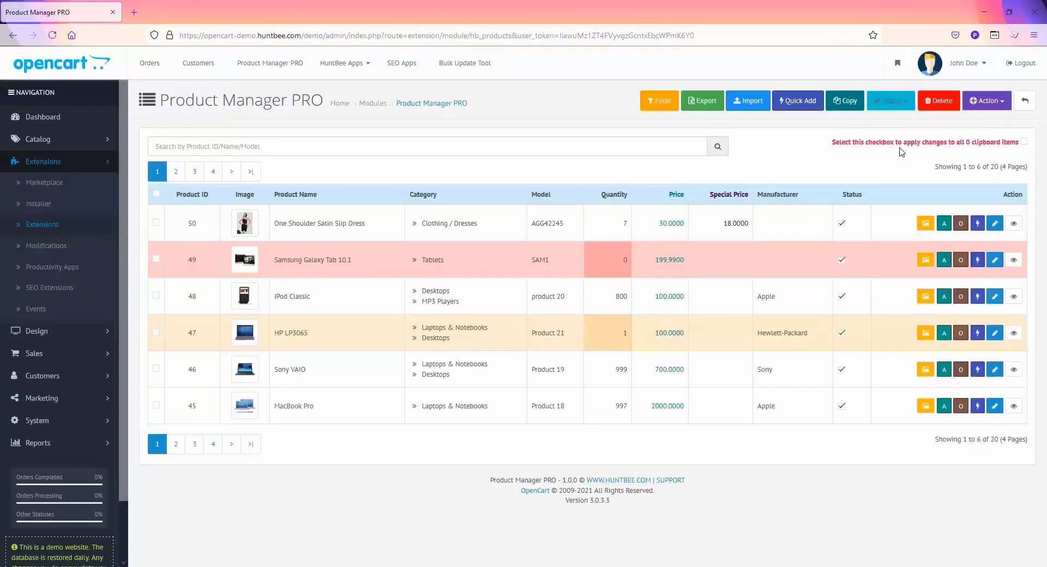
# Open the Product Manager settings and switch the Product ID column off and back on.
pyautogui.click(987, 101)
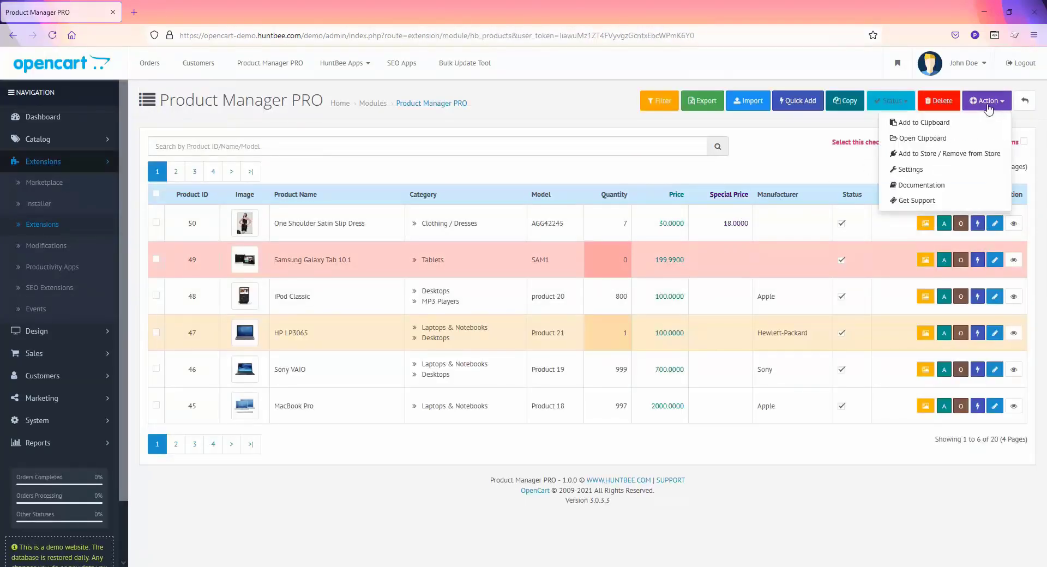
pyautogui.click(916, 171)
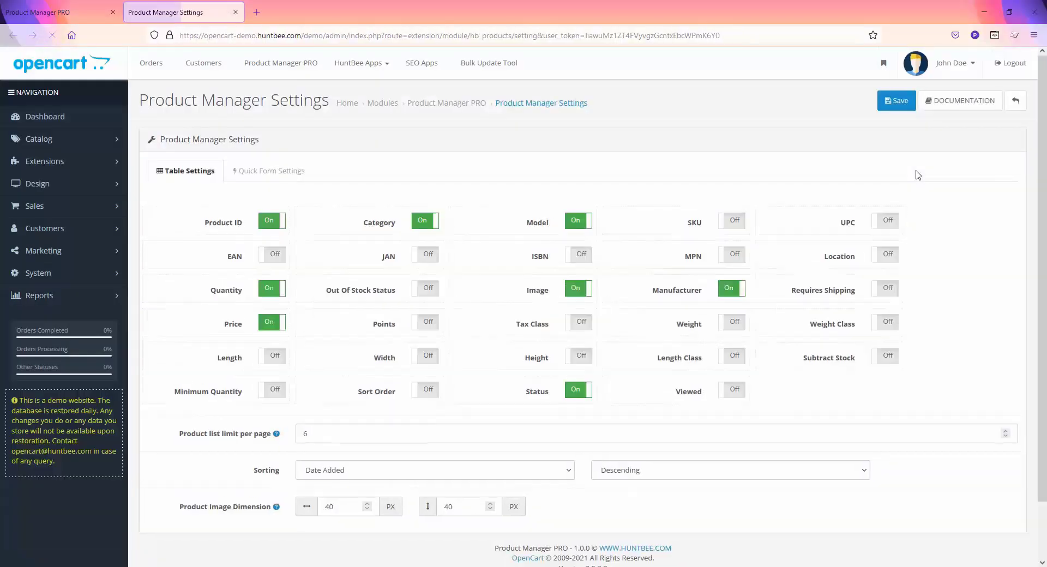
pyautogui.click(267, 220)
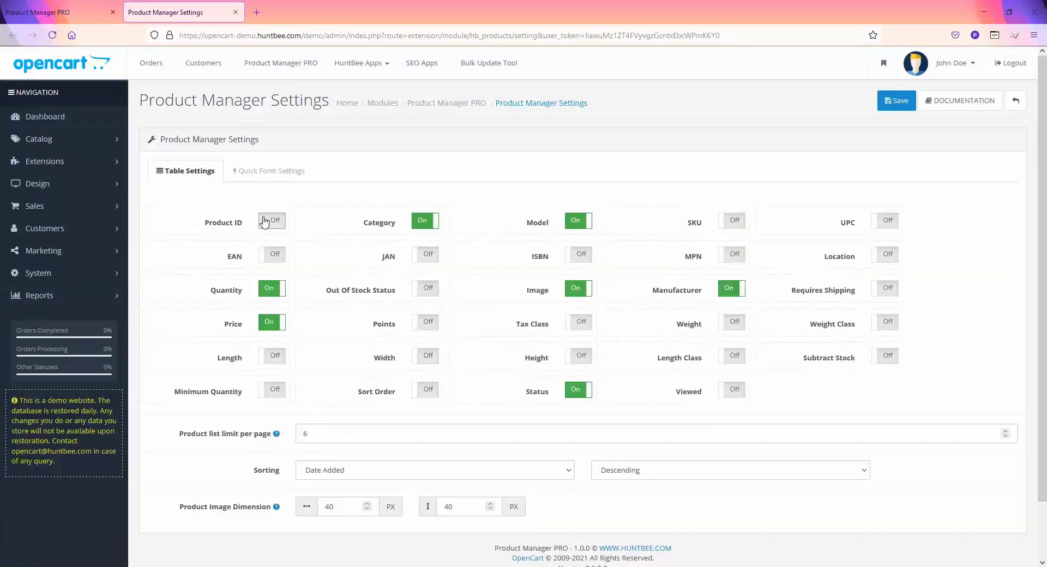
pyautogui.click(267, 220)
# Review the quick form settings, then save the module settings and close their page.
pyautogui.scroll(-1, 675, 489)
pyautogui.click(270, 116)
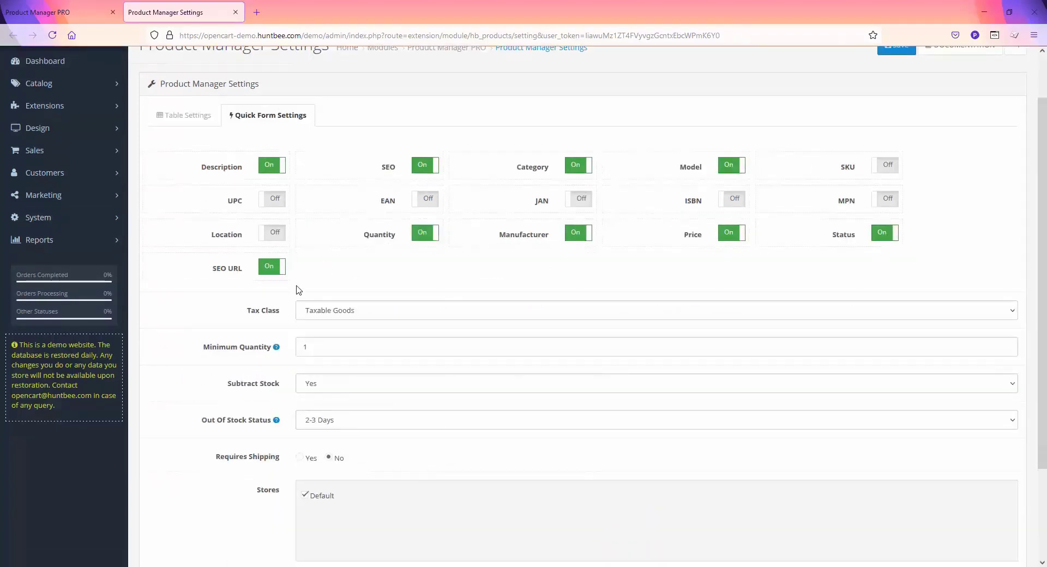
pyautogui.scroll(-2, 436, 411)
pyautogui.scroll(3, 523, 433)
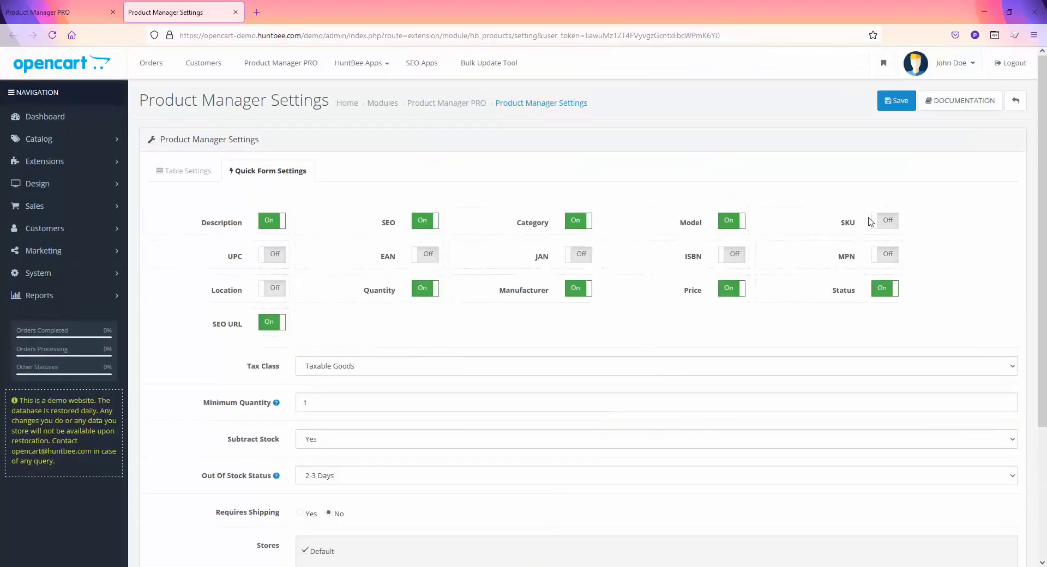
pyautogui.click(902, 108)
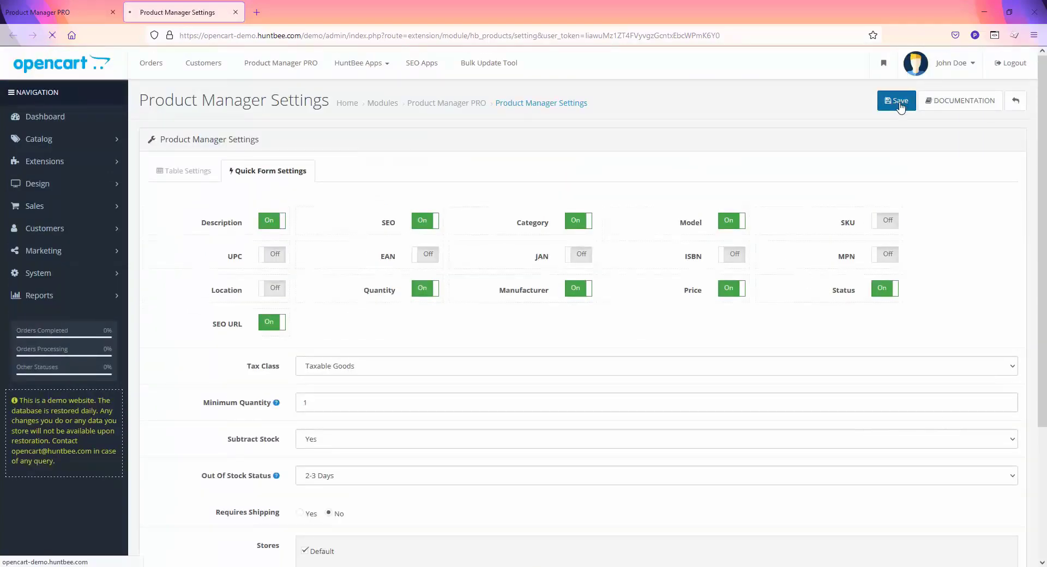
pyautogui.click(235, 12)
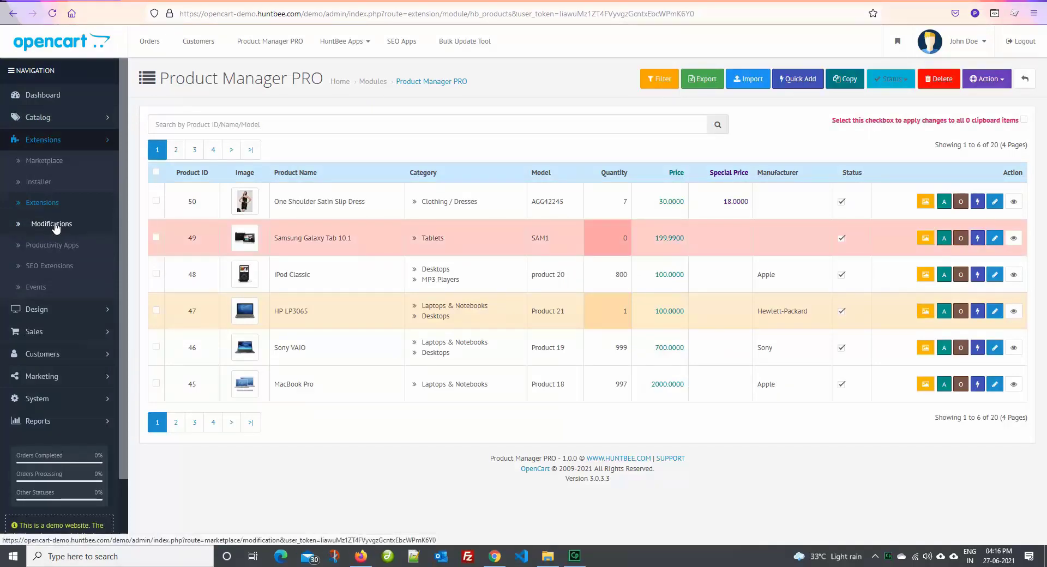
# Open the second page of the modifications list and locate the Product Manager PRO [3.x.x.x] entry.
pyautogui.click(55, 228)
pyautogui.scroll(-2, 202, 441)
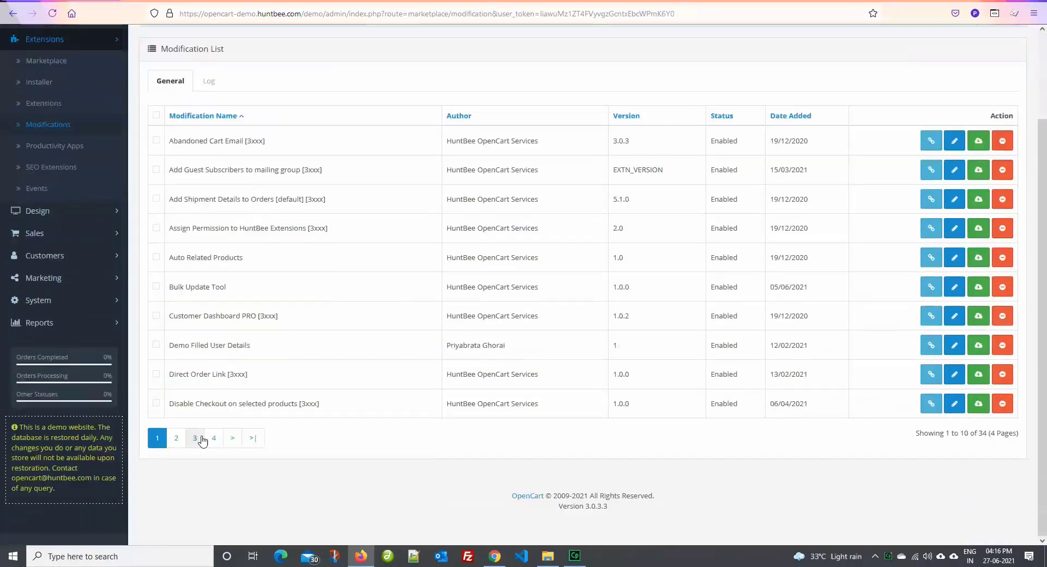
pyautogui.click(176, 438)
pyautogui.scroll(-1, 175, 461)
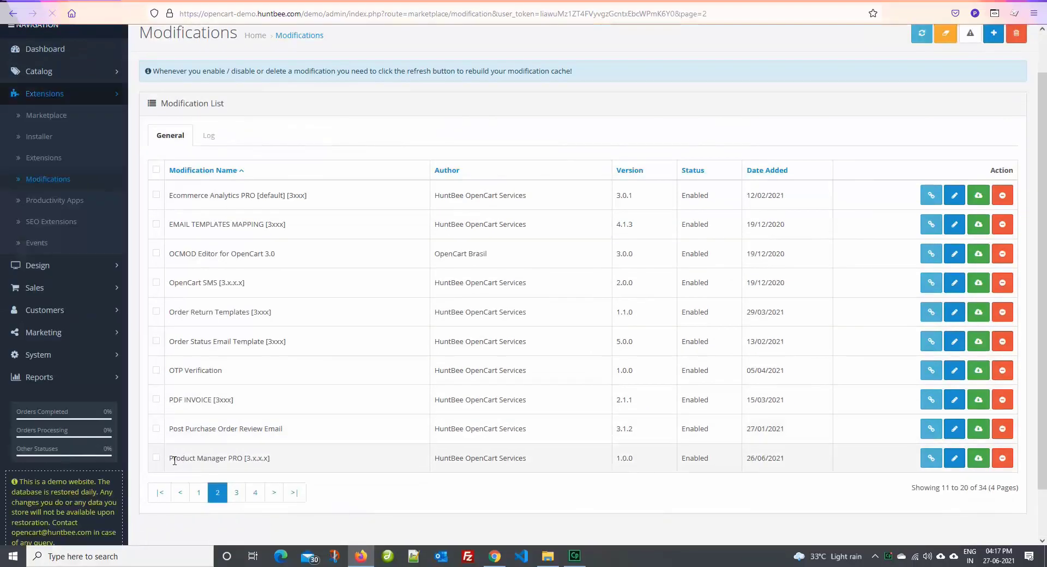
pyautogui.moveTo(170, 461); pyautogui.dragTo(276, 461)
pyautogui.click(288, 461)
# Refresh the modifications to rebuild the modification cache.
pyautogui.scroll(1, 506, 427)
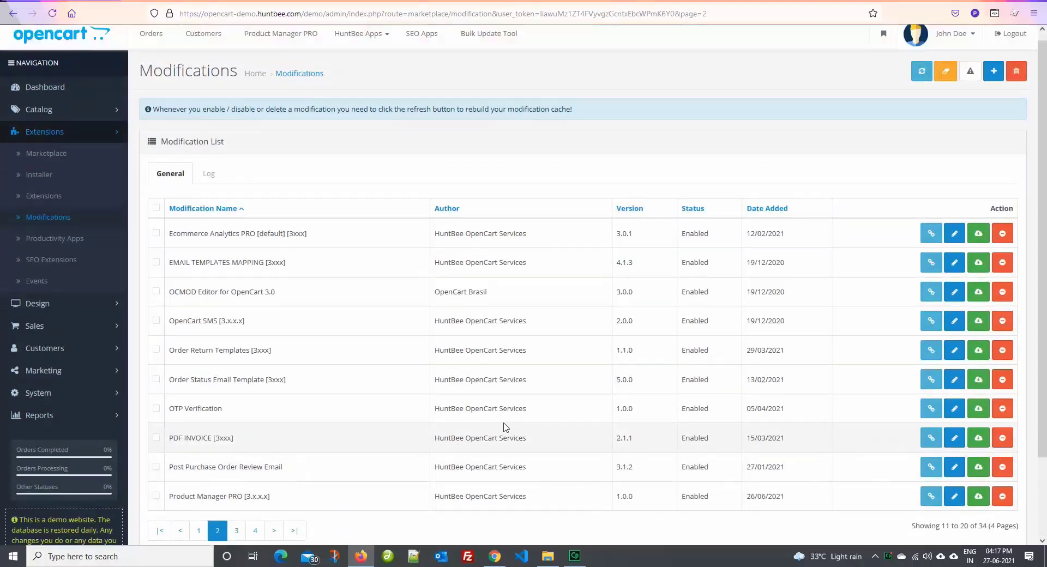
pyautogui.scroll(1, 505, 427)
pyautogui.click(922, 82)
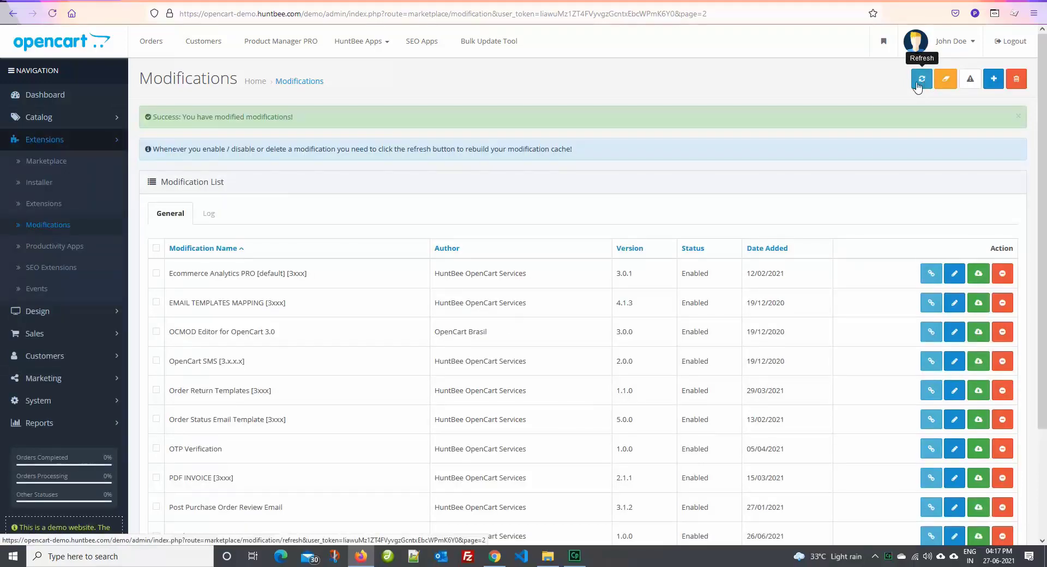
# Go to the Product Manager PRO product list and open its settings page.
pyautogui.click(117, 118)
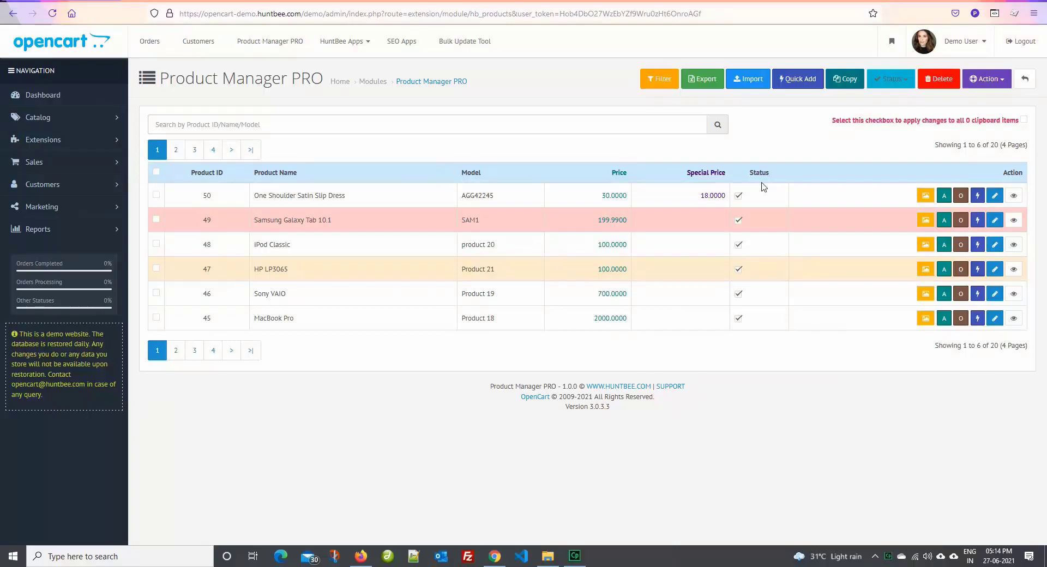
pyautogui.click(985, 80)
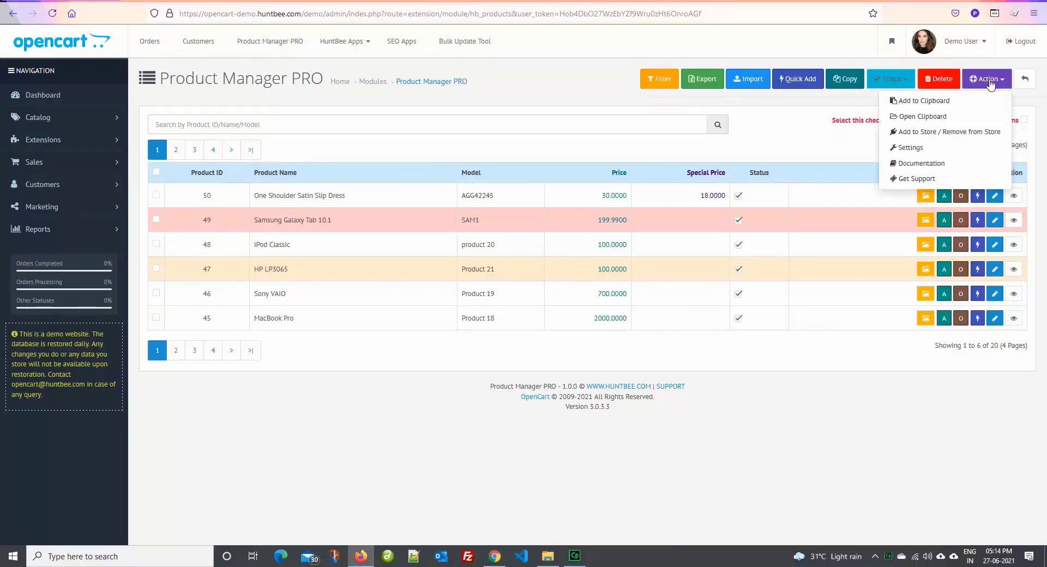
pyautogui.click(914, 147)
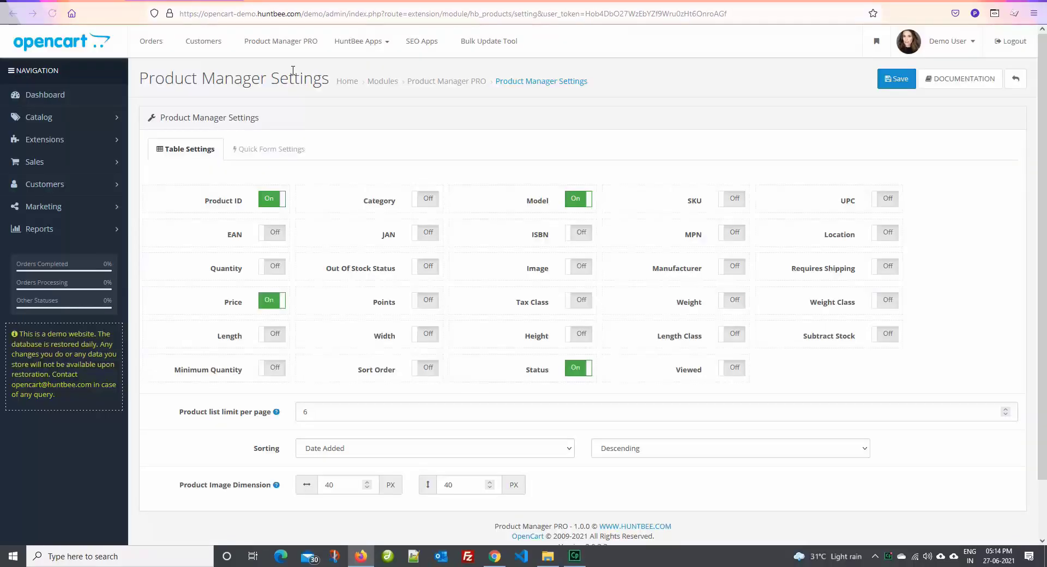
# Turn on the Category, Quantity, Image and Manufacturer columns in the table settings.
pyautogui.click(427, 204)
pyautogui.click(272, 267)
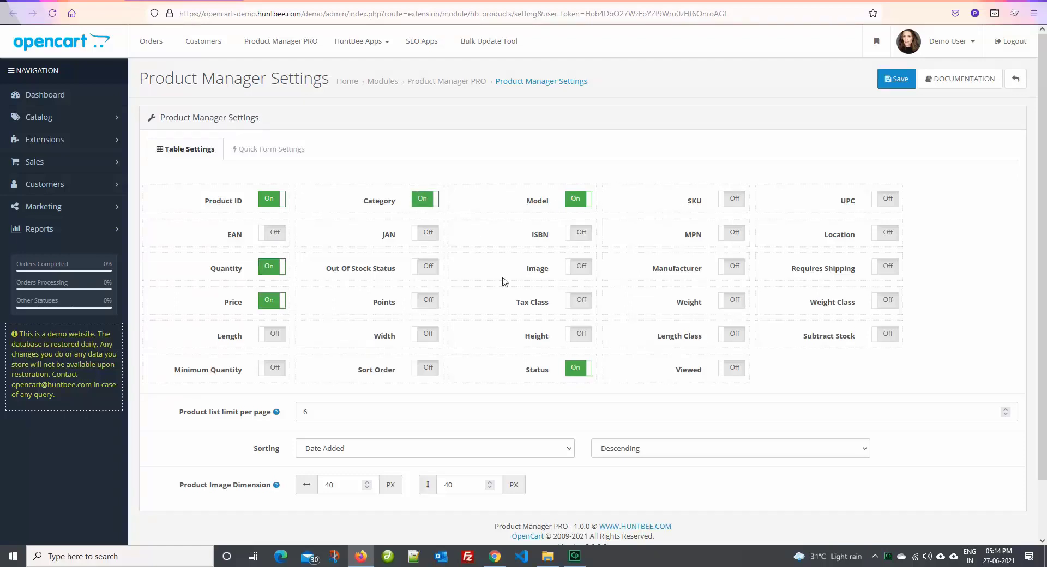
pyautogui.click(589, 270)
pyautogui.click(731, 267)
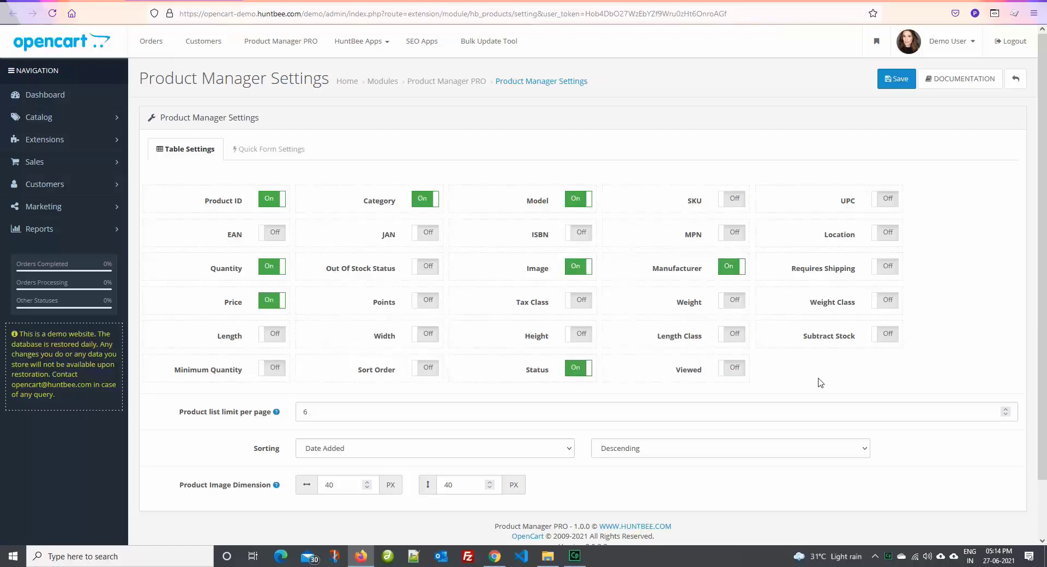
# Examine the sorting field options for the product list, keeping Date Added selected.
pyautogui.scroll(-2, 806, 375)
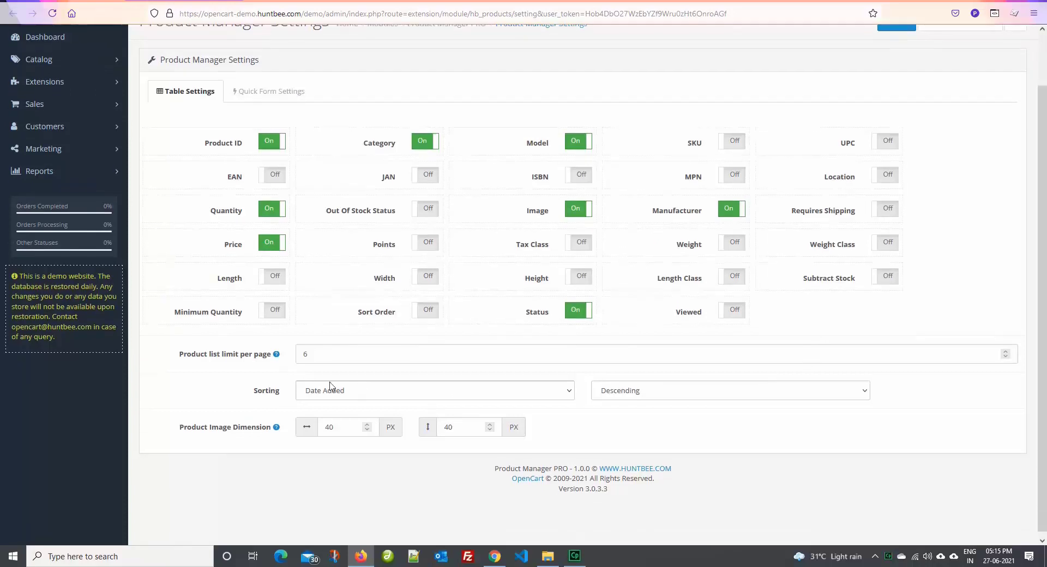
pyautogui.click(301, 385)
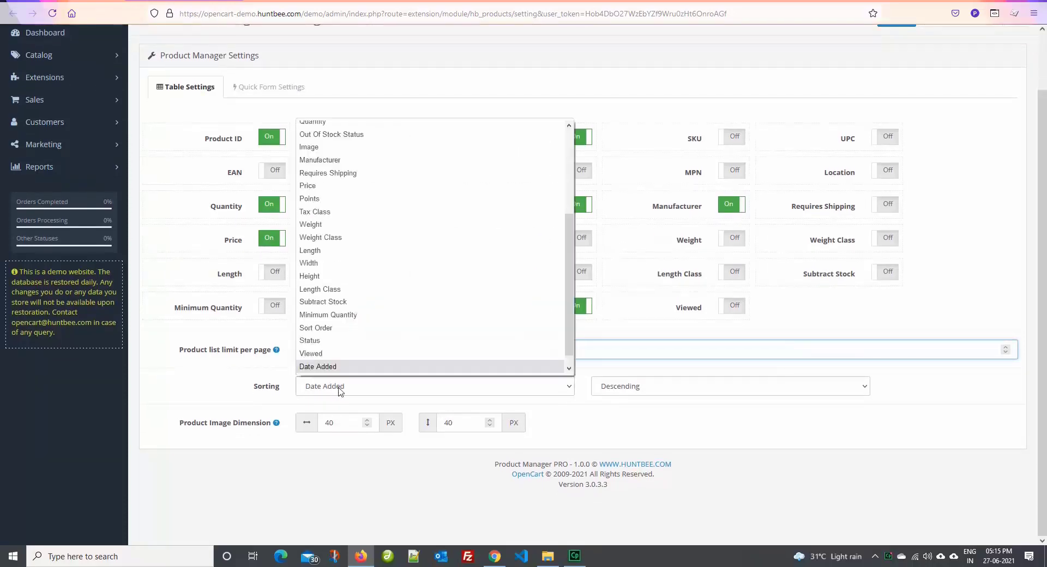
pyautogui.moveTo(569, 330); pyautogui.dragTo(581, 393)
pyautogui.click(583, 402)
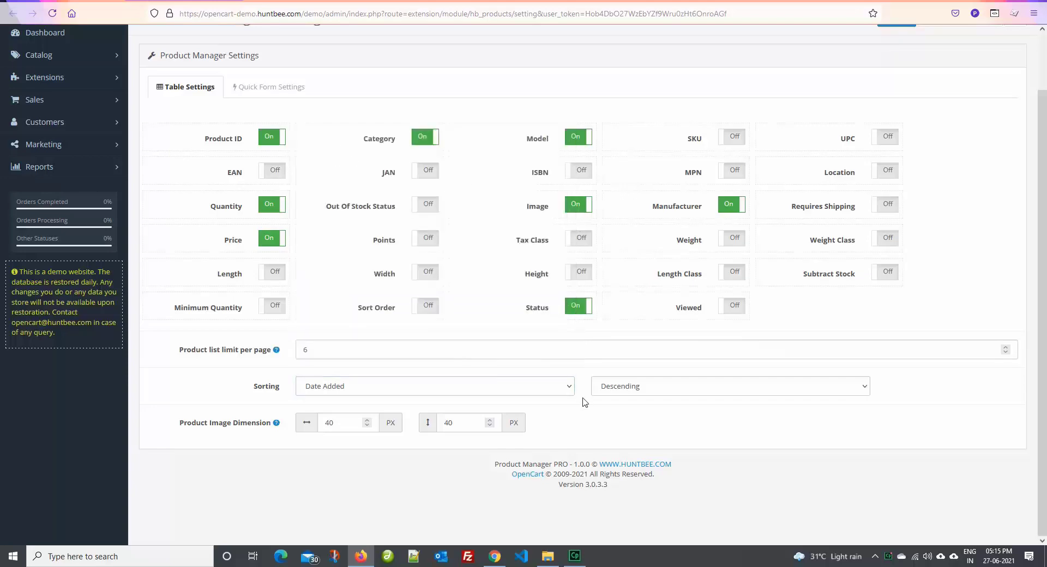
# Save the table settings, close the settings page and reload the product list.
pyautogui.scroll(2, 796, 401)
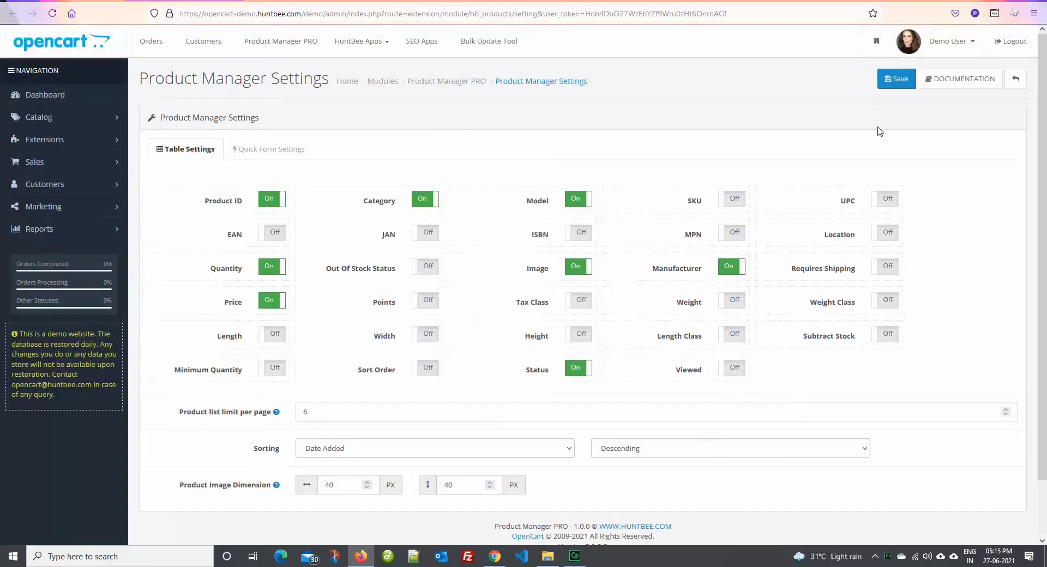
pyautogui.click(897, 80)
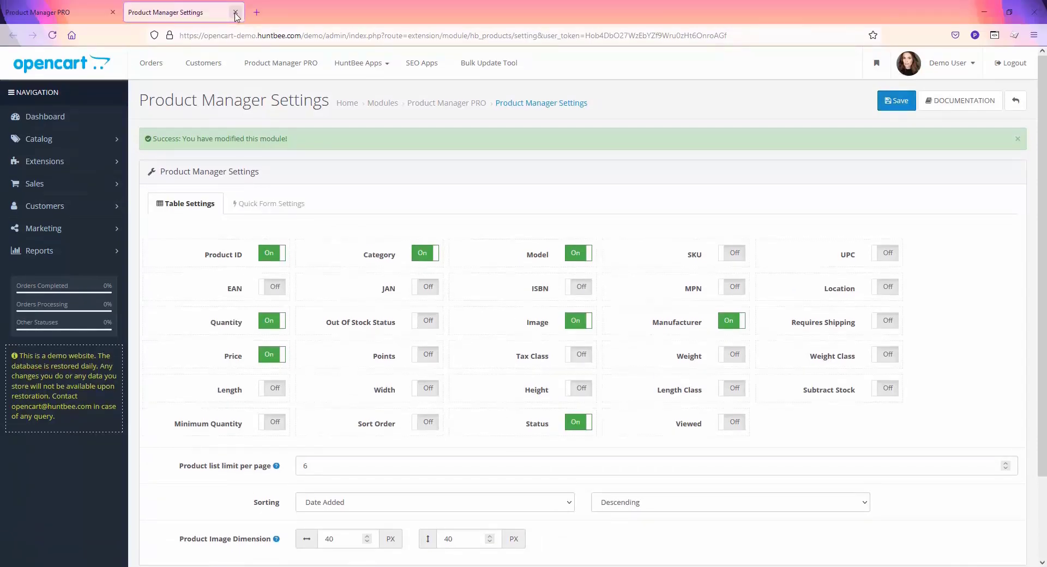
pyautogui.click(234, 5)
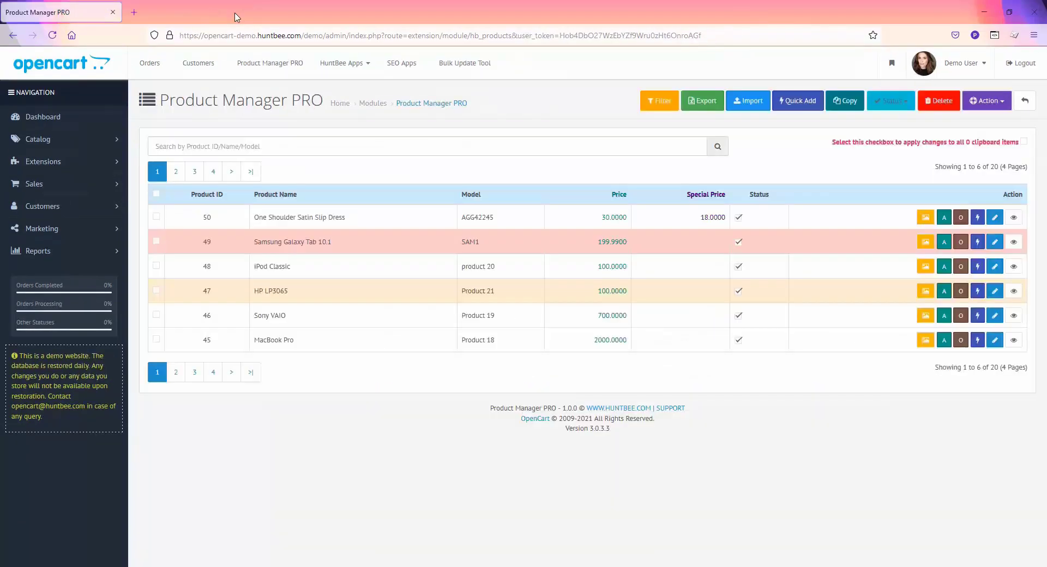
pyautogui.click(53, 36)
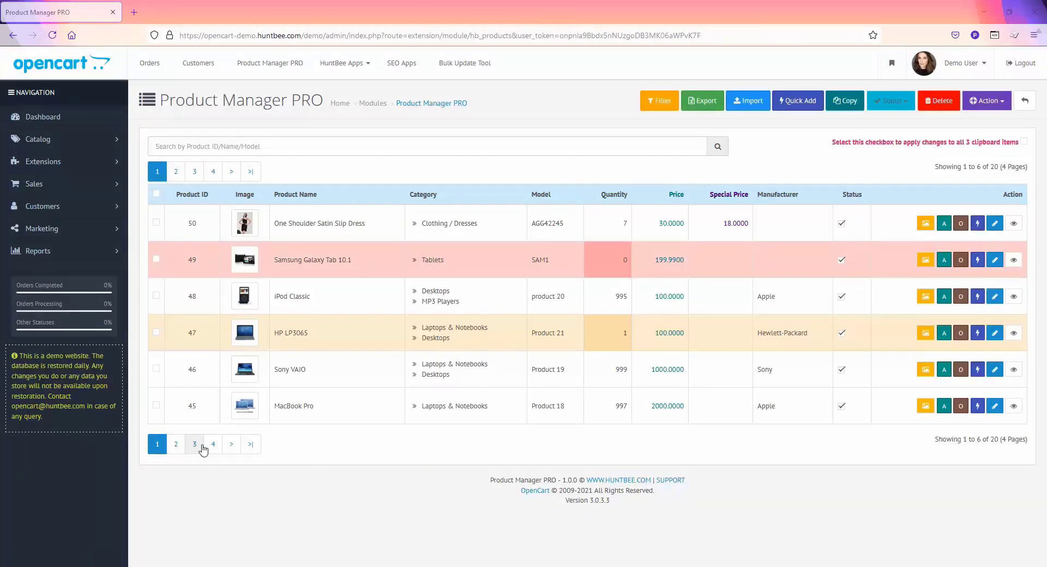
# Browse pages 2 and 3 of the product list and return to page 1.
pyautogui.click(176, 171)
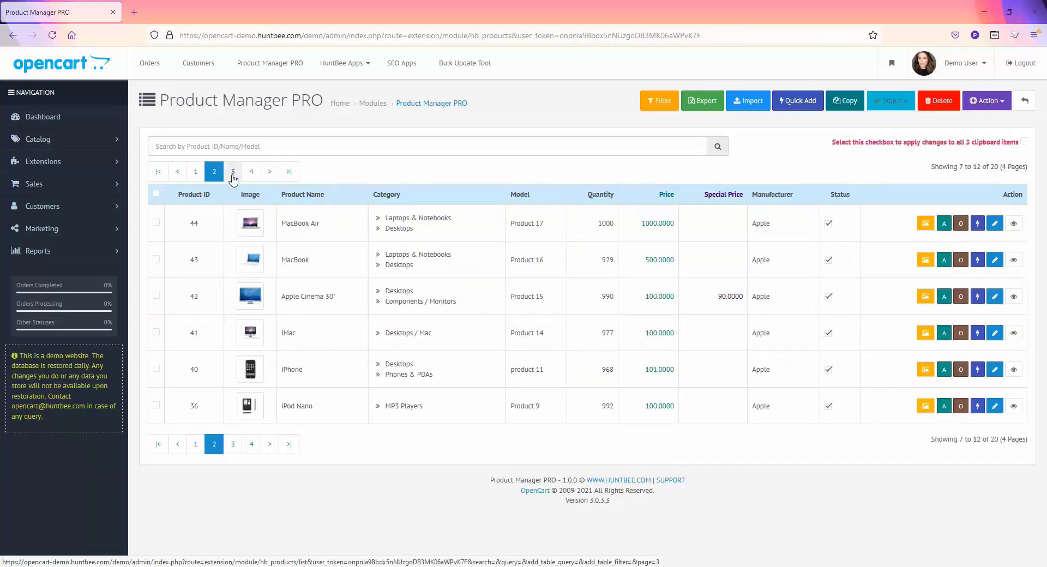
pyautogui.click(233, 172)
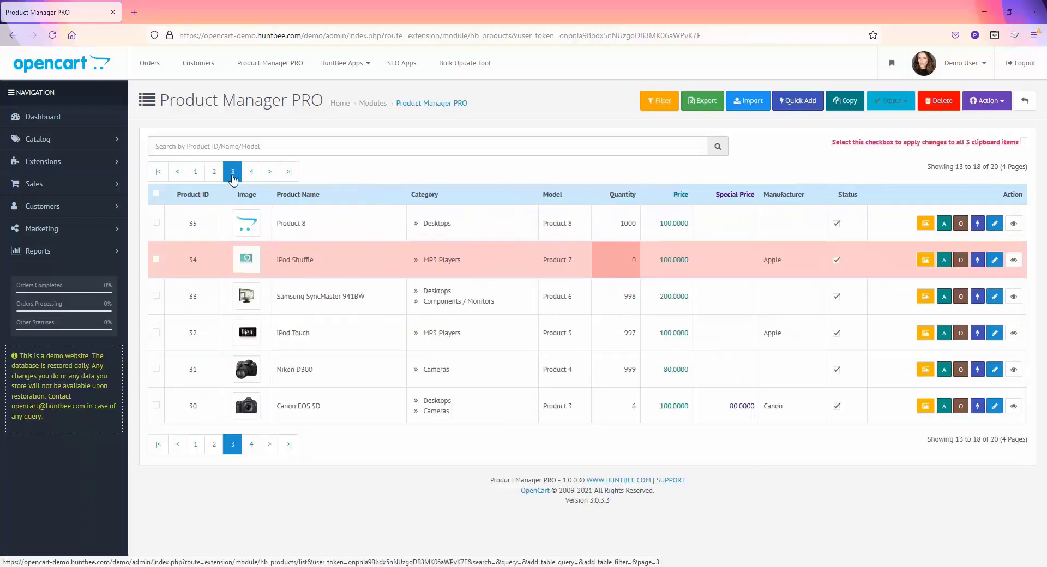
pyautogui.click(216, 445)
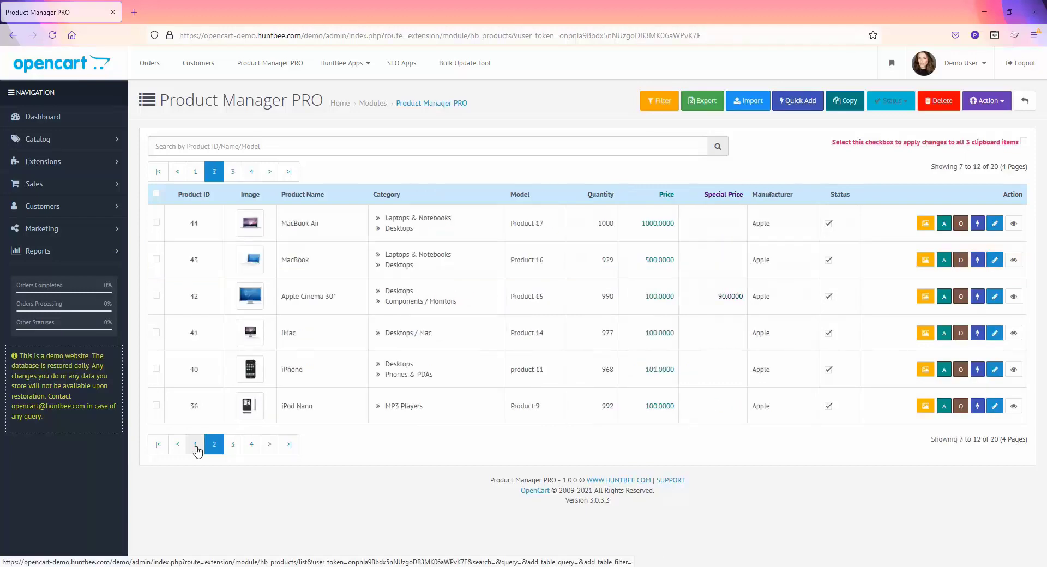
pyautogui.click(196, 444)
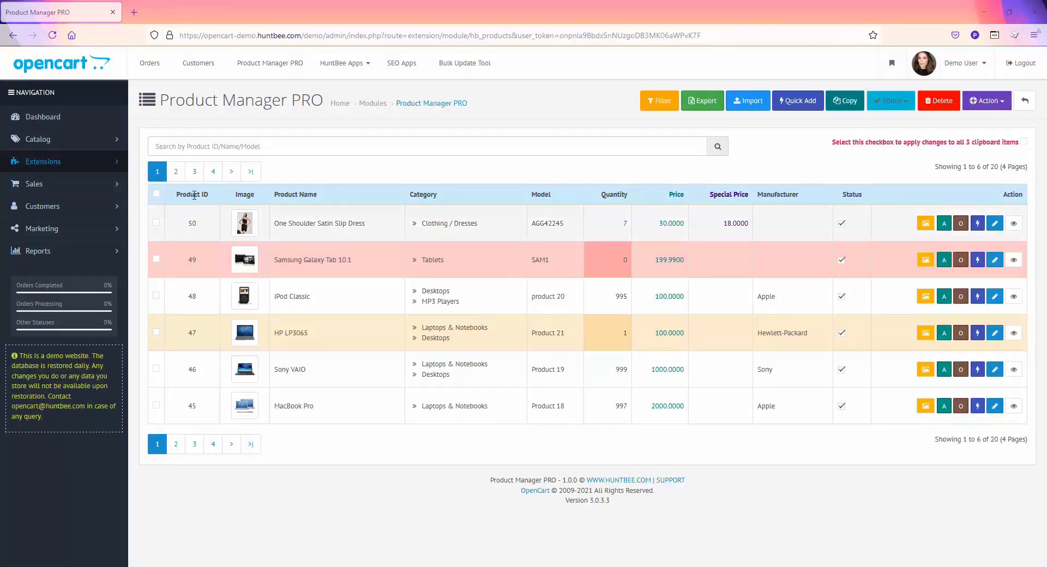
# Search the product list for product ID 48 and clear the search.
pyautogui.click(226, 145)
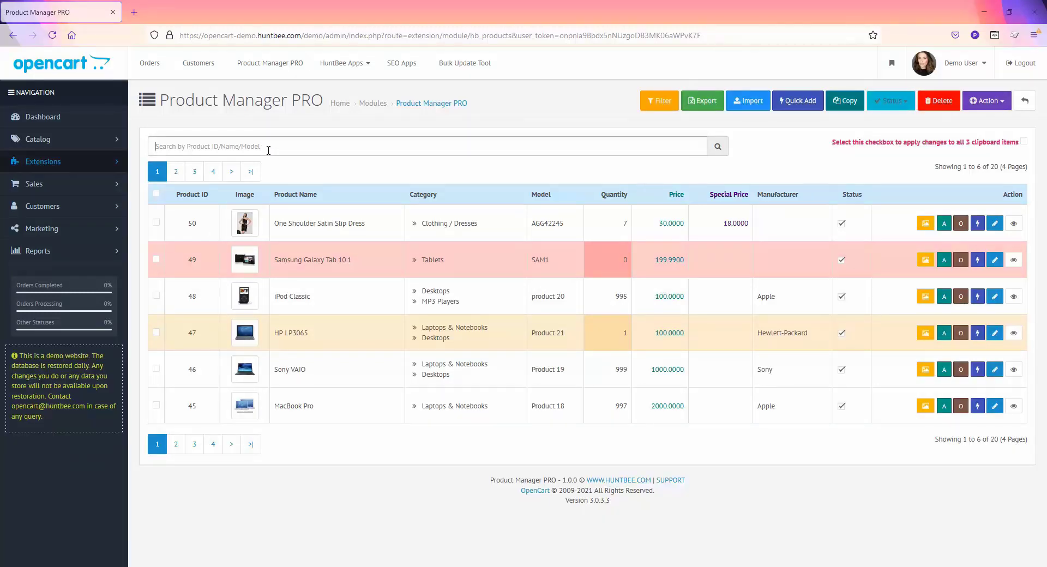
pyautogui.write('48')
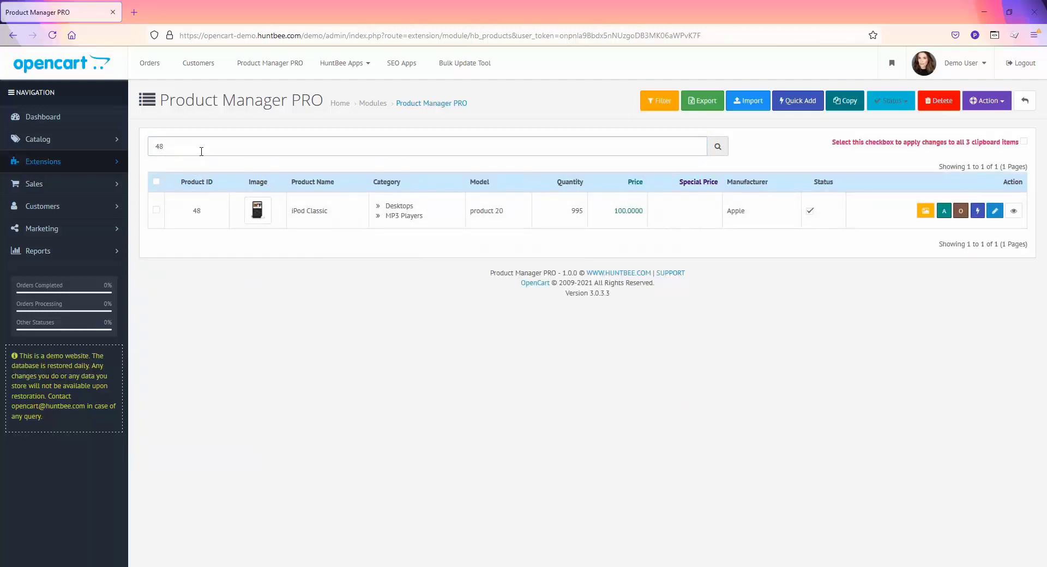
pyautogui.press('BackSpace')
pyautogui.press('BackSpace')
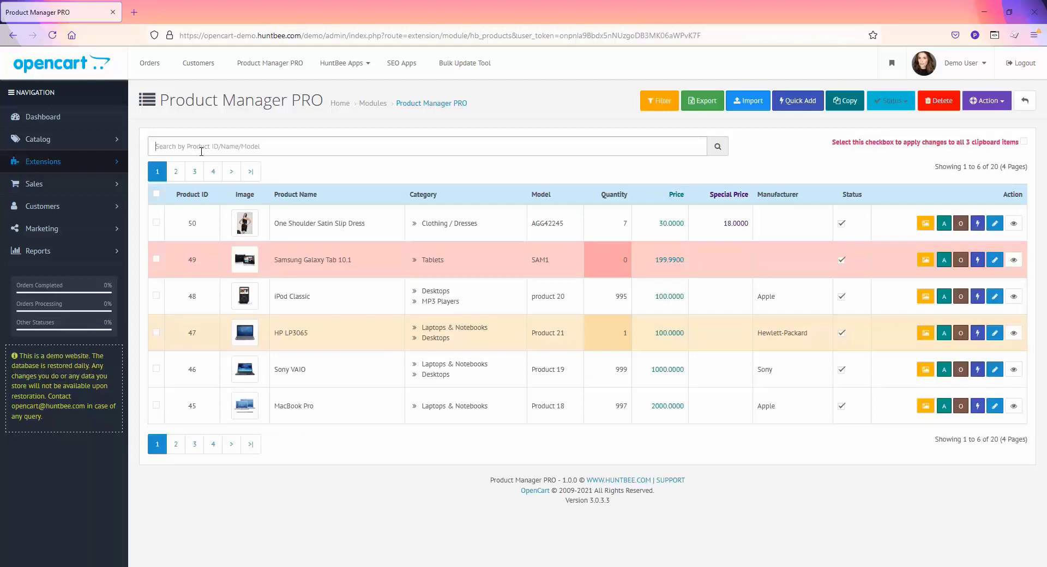
# Search the product list by the partial product name "vai" and check the matching name.
pyautogui.write('vai')
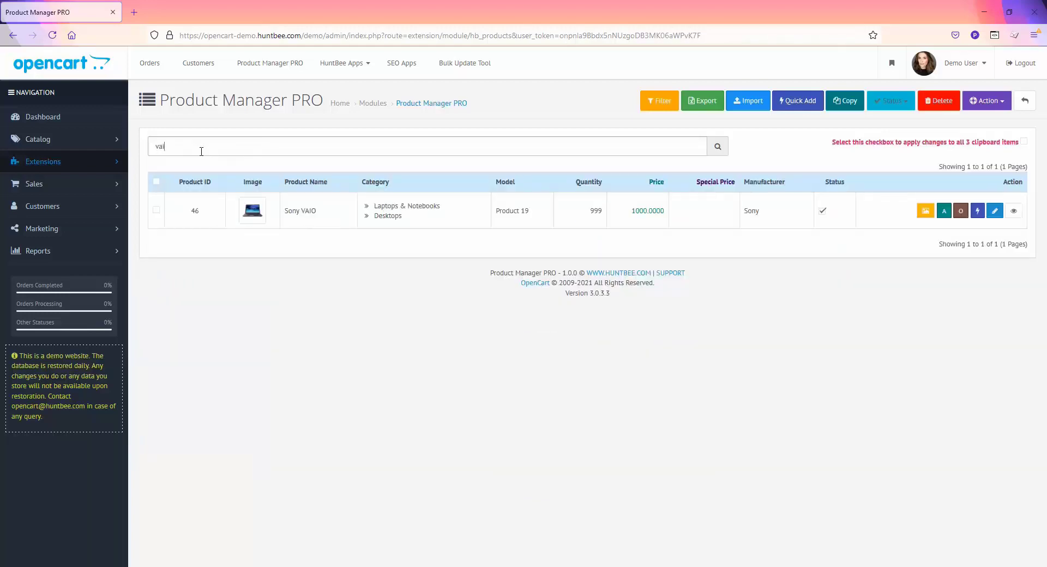
pyautogui.doubleClick(303, 211)
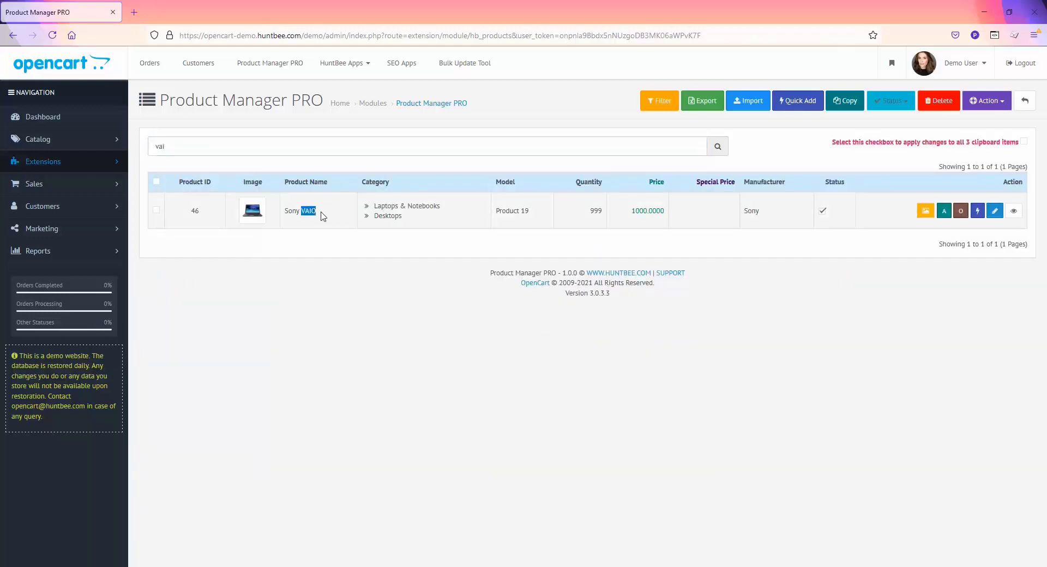
pyautogui.click(316, 231)
# Replace the search term with "AGG" to find a product by its model.
pyautogui.click(221, 148)
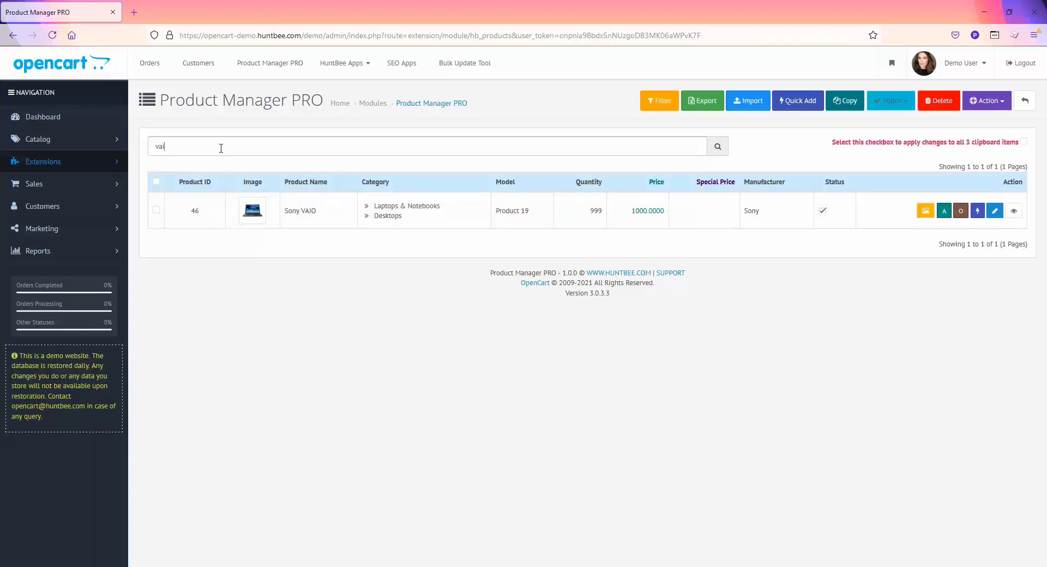
pyautogui.press('BackSpace')
pyautogui.press('BackSpace')
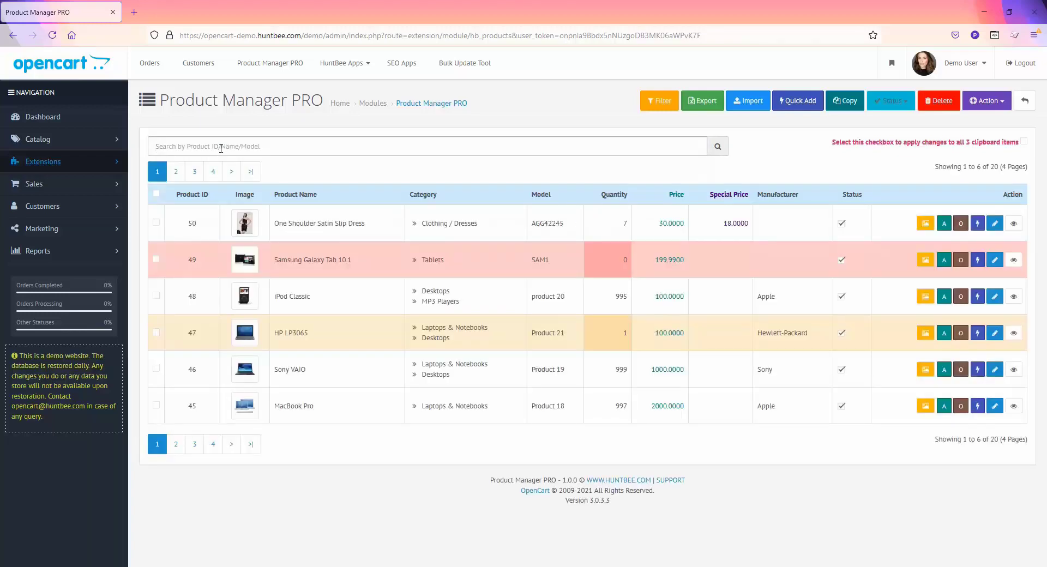
pyautogui.write('AGG')
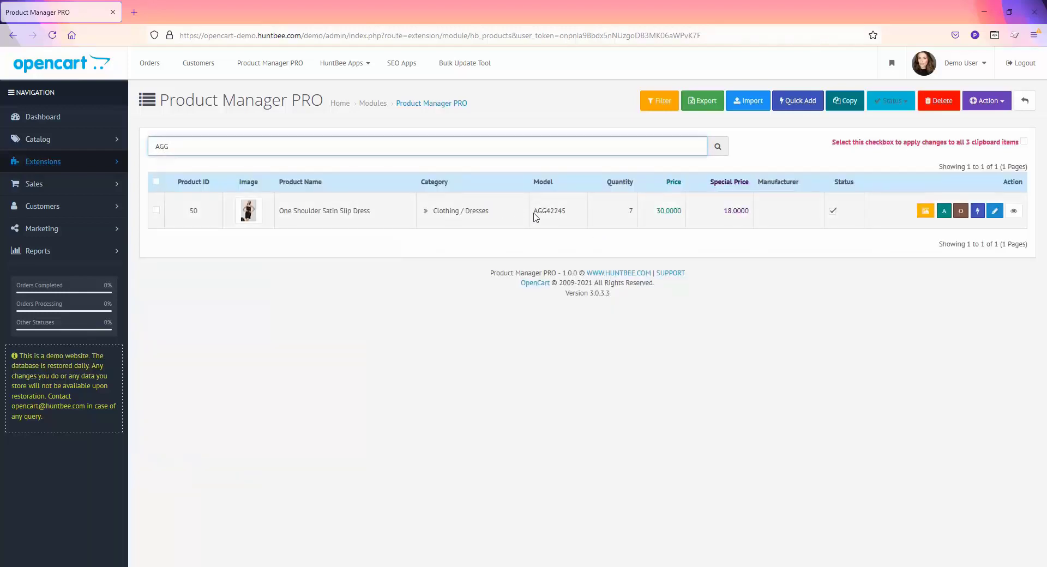
# Open the product filter and set its first condition to column p.manufacturer_id with the operator EQUALS TO.
pyautogui.moveTo(534, 213); pyautogui.dragTo(548, 216)
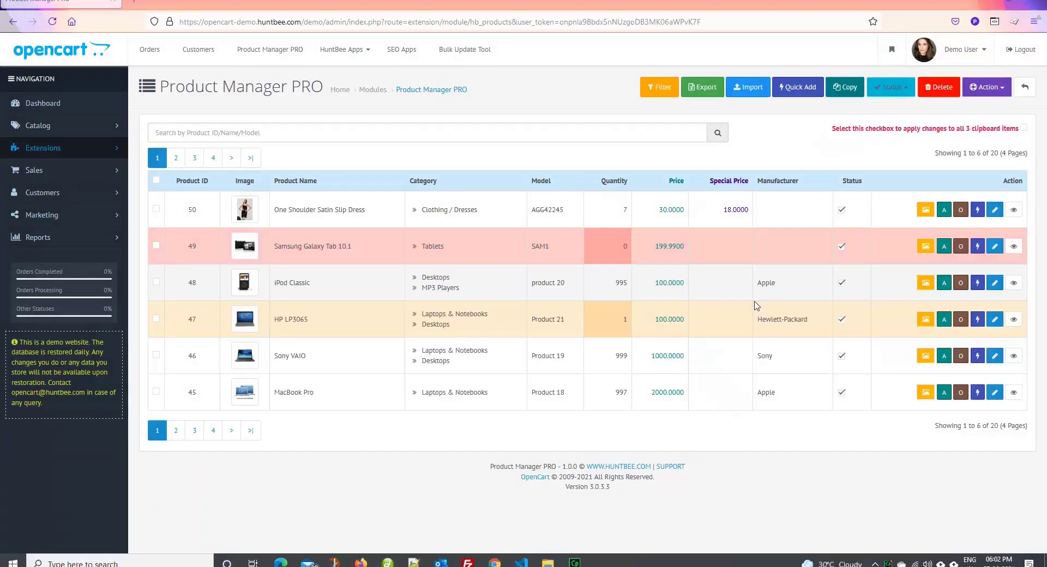
pyautogui.click(662, 89)
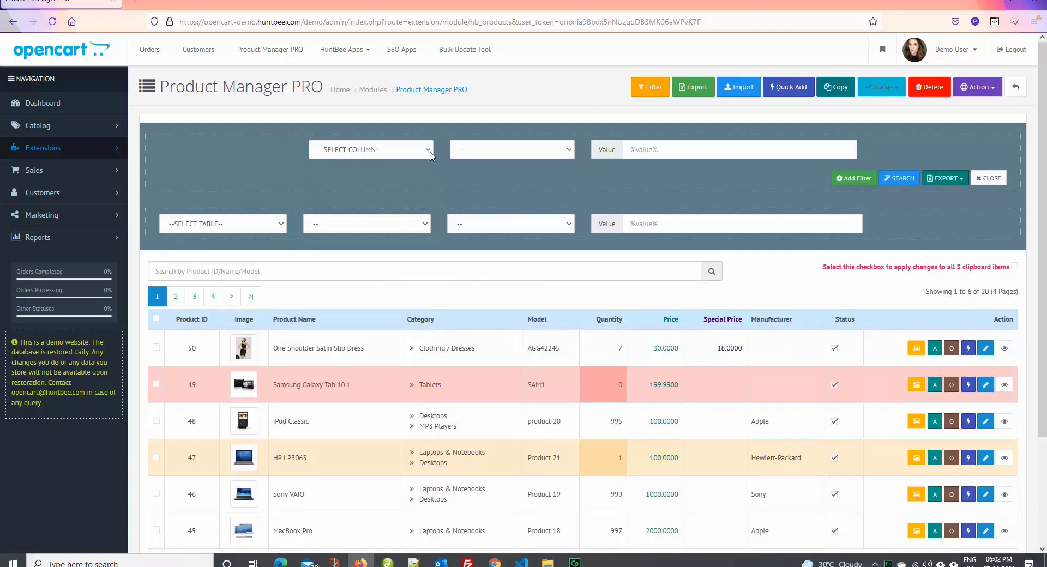
pyautogui.click(428, 153)
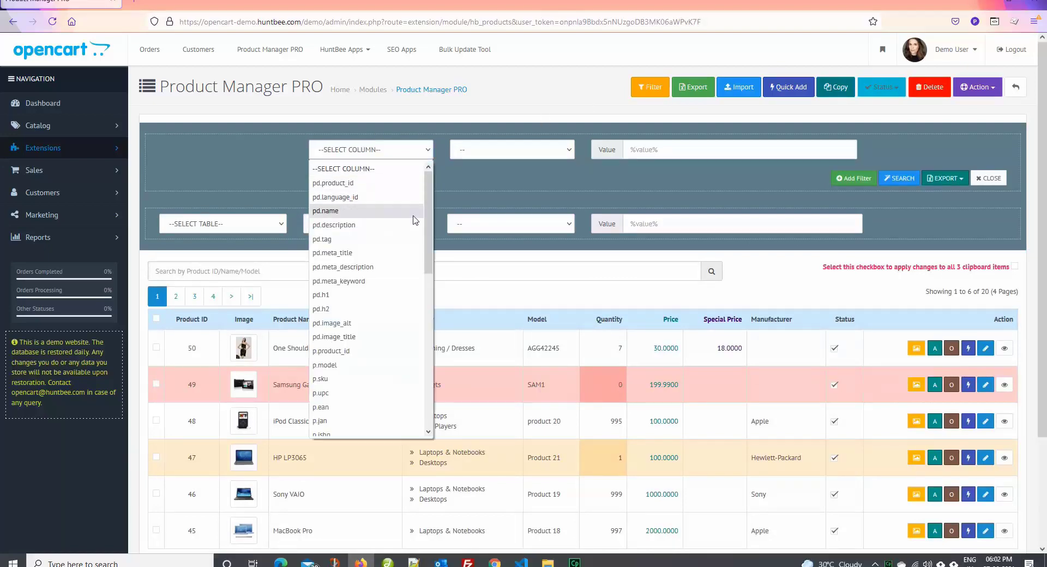
pyautogui.moveTo(427, 248); pyautogui.dragTo(436, 337)
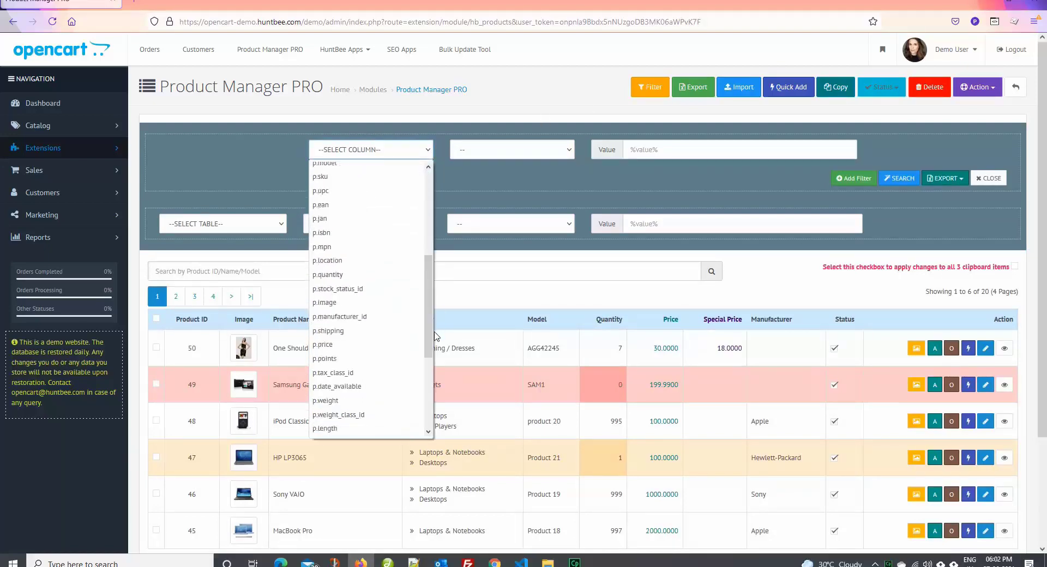
pyautogui.click(358, 317)
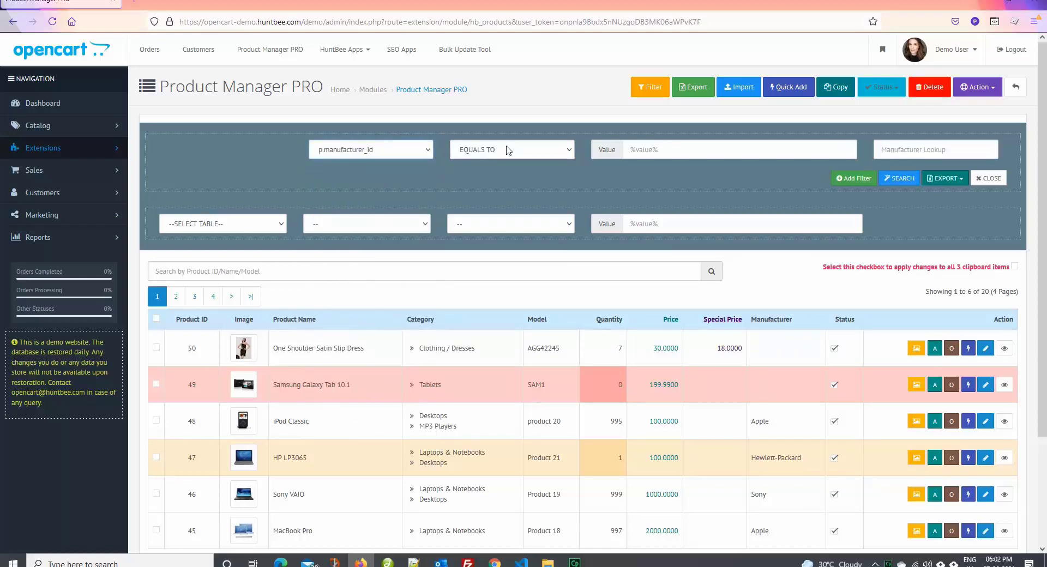
pyautogui.click(567, 151)
pyautogui.click(571, 152)
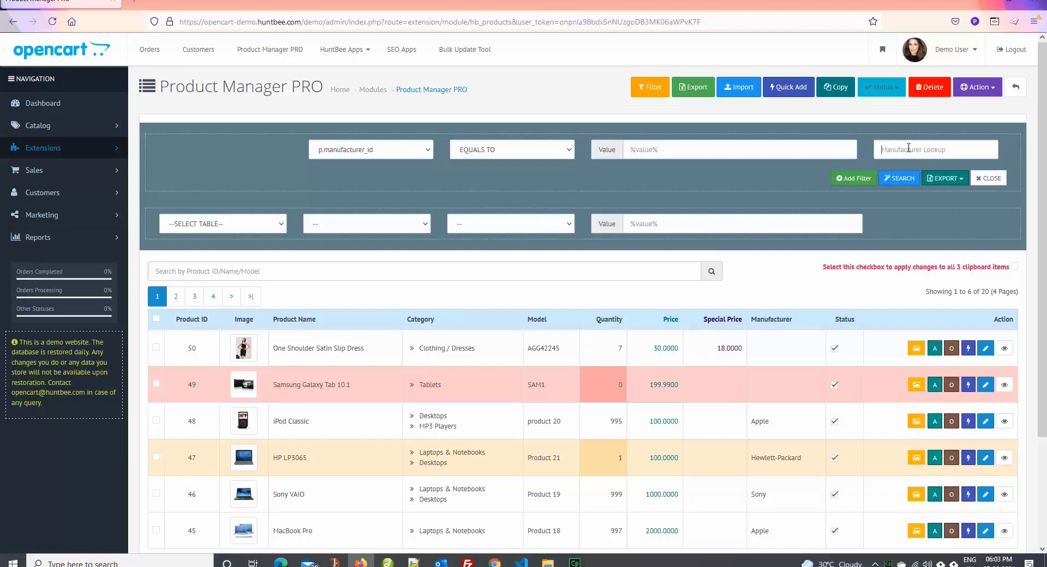
# Look up the manufacturer Apple as the filter value and run the filtered search.
pyautogui.write('a')
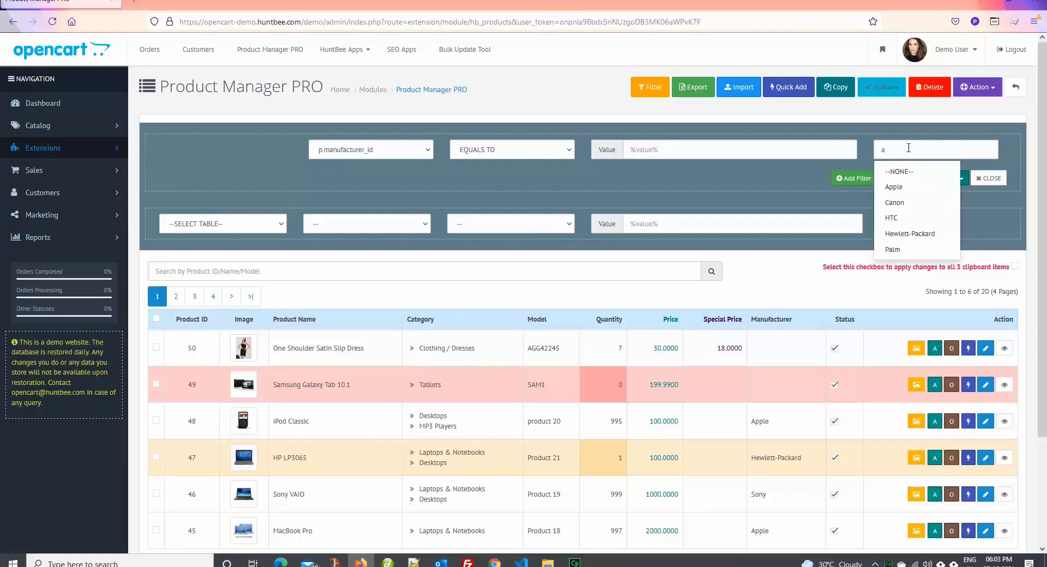
pyautogui.write('p')
pyautogui.click(893, 187)
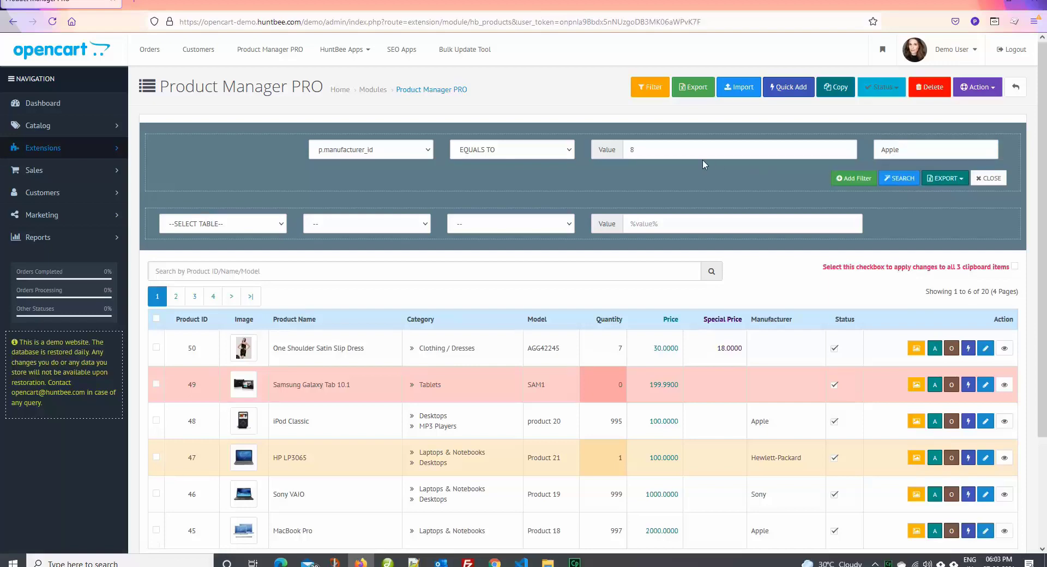
pyautogui.click(894, 182)
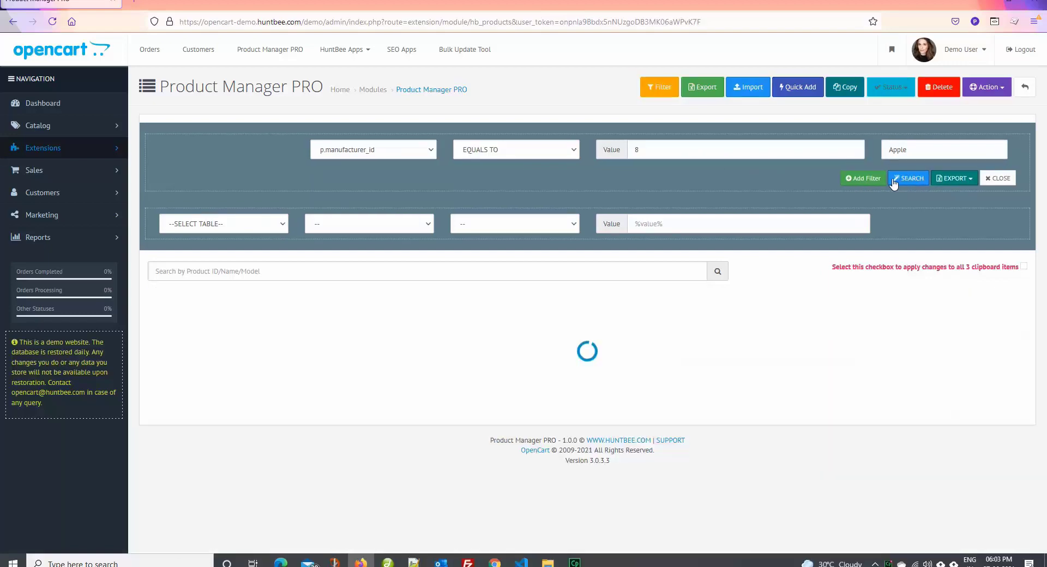
# Review the manufacturer and price columns on both pages of the filtered product list, ending on page 1.
pyautogui.scroll(-2, 1033, 249)
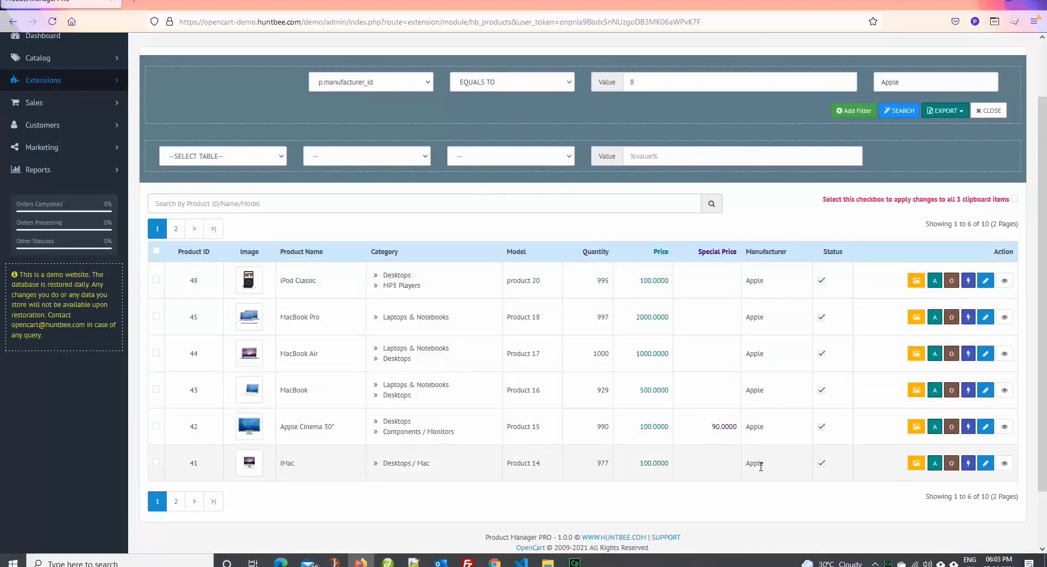
pyautogui.click(175, 229)
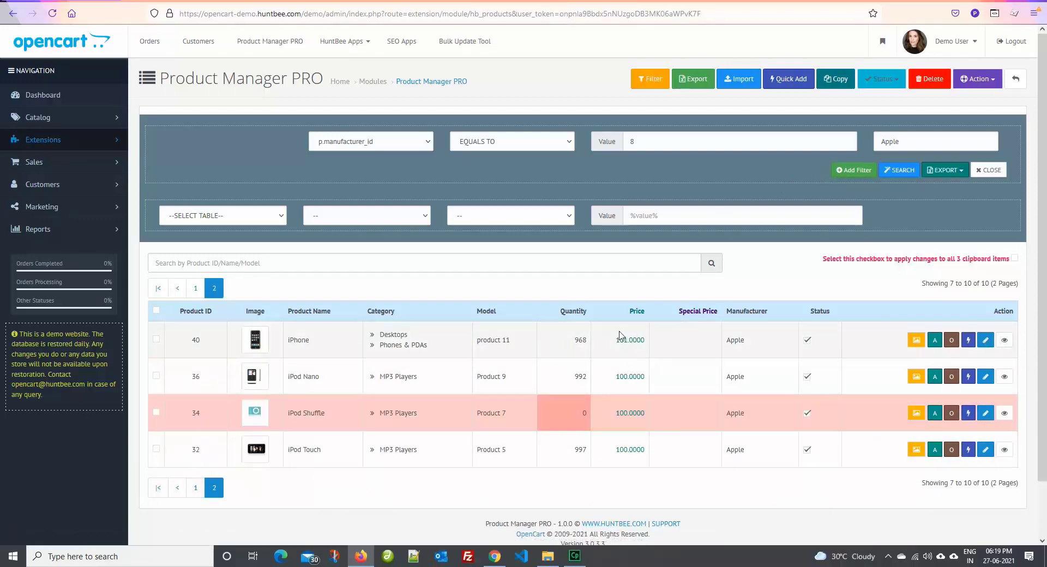
pyautogui.moveTo(626, 360); pyautogui.dragTo(631, 444)
pyautogui.click(631, 458)
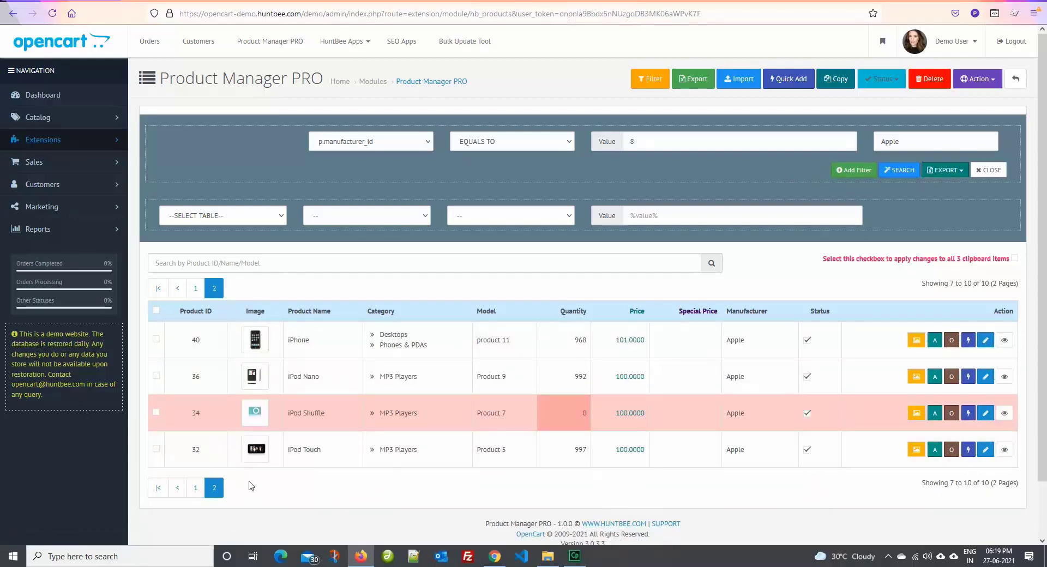
pyautogui.click(196, 487)
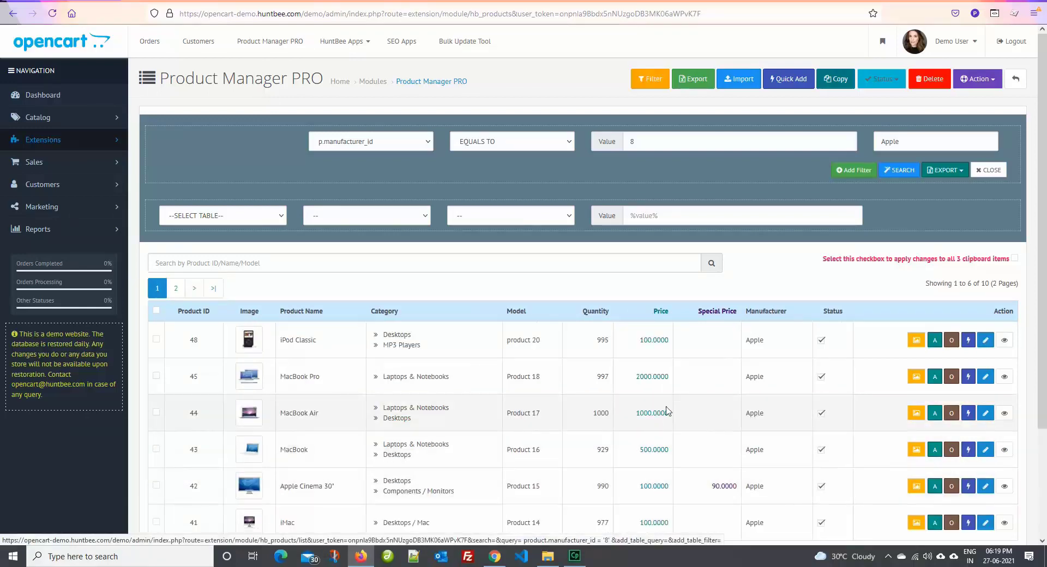
pyautogui.scroll(-2, 655, 342)
pyautogui.scroll(-1, 654, 342)
pyautogui.scroll(3, 655, 366)
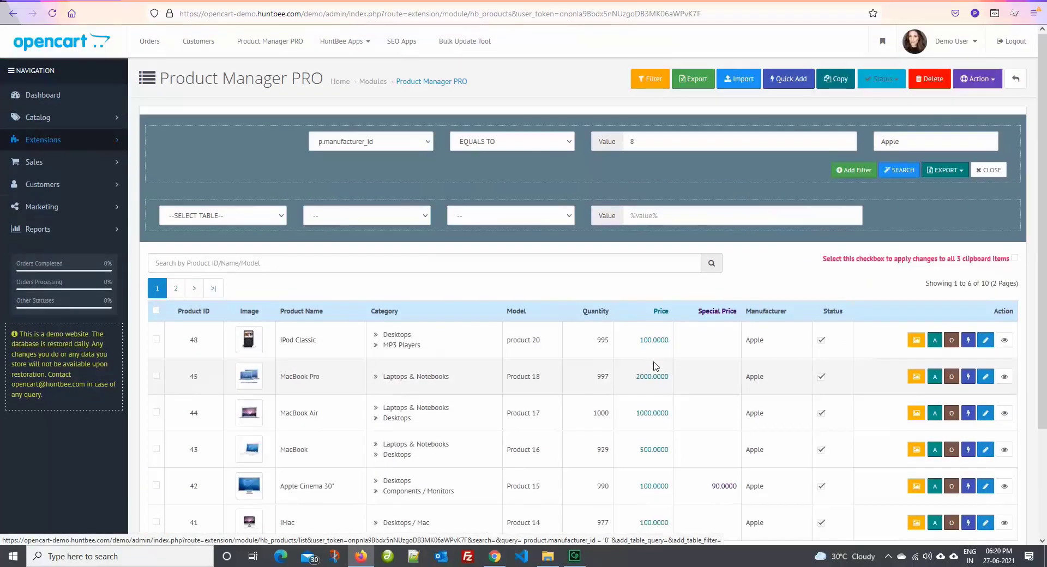
# Add a second filter condition joined with AND and choose p.price as its column.
pyautogui.click(847, 171)
pyautogui.click(280, 175)
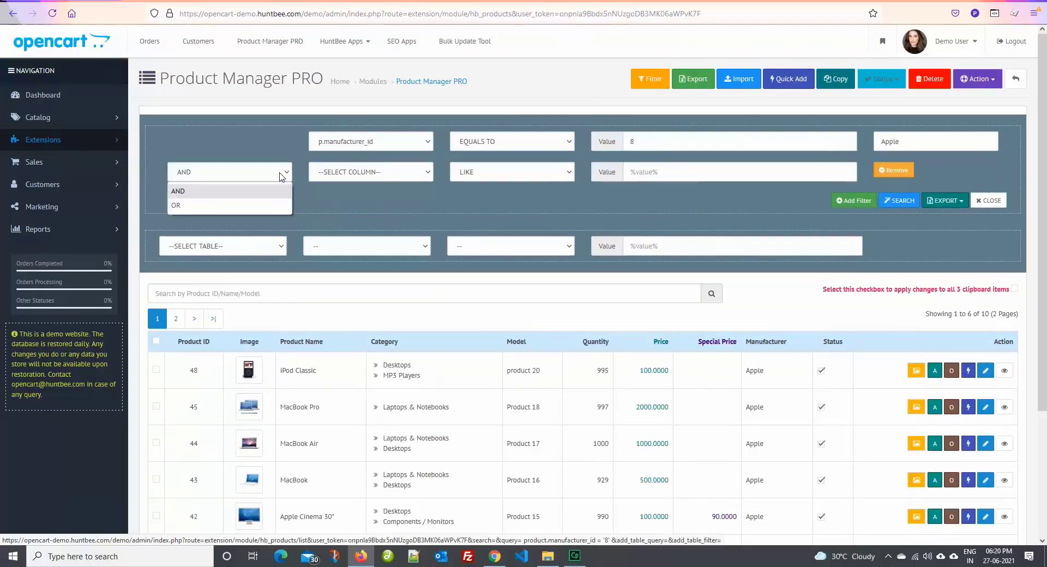
pyautogui.click(236, 193)
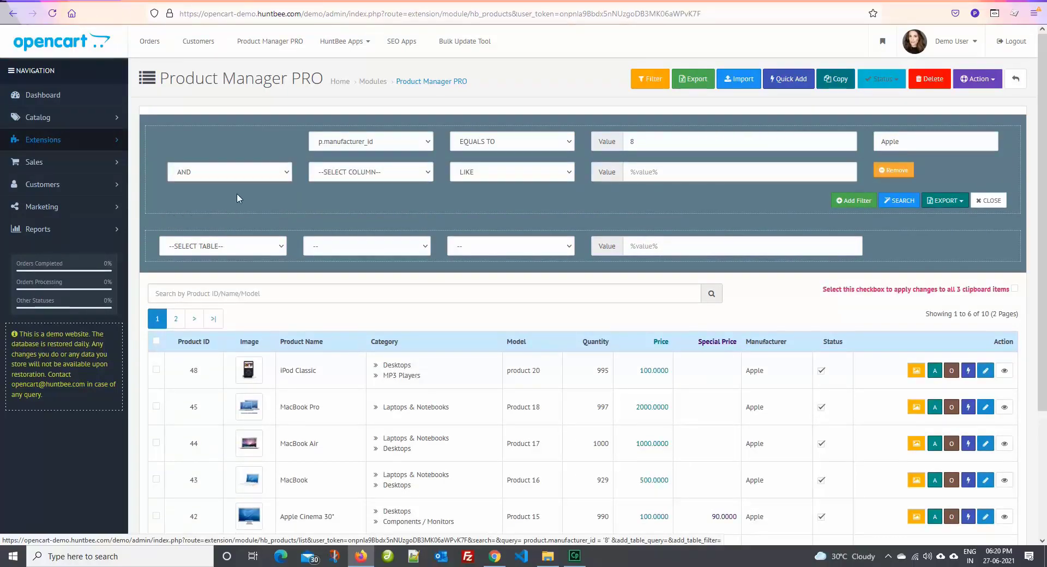
pyautogui.click(380, 173)
pyautogui.scroll(-5, 430, 260)
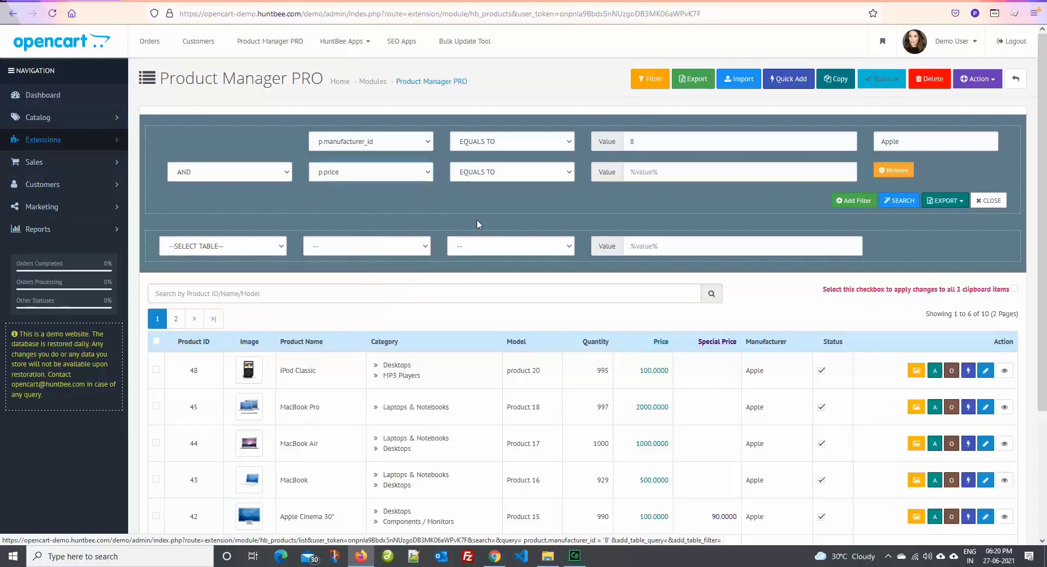
# Set the price condition's operator to LESS THAN AND EQUAL TO and its value to 500.
pyautogui.click(555, 176)
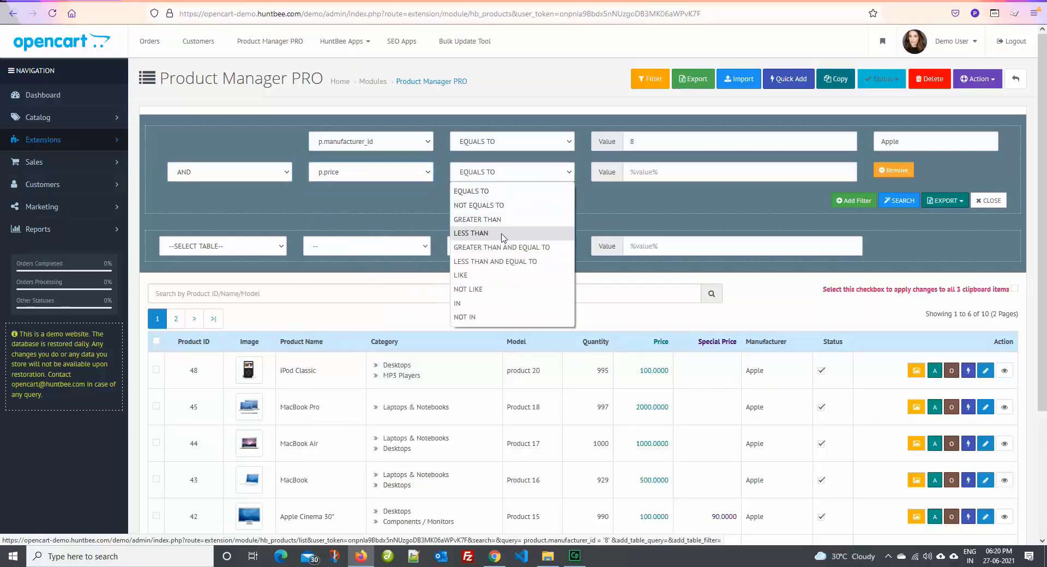
pyautogui.click(518, 233)
pyautogui.click(544, 174)
pyautogui.click(501, 262)
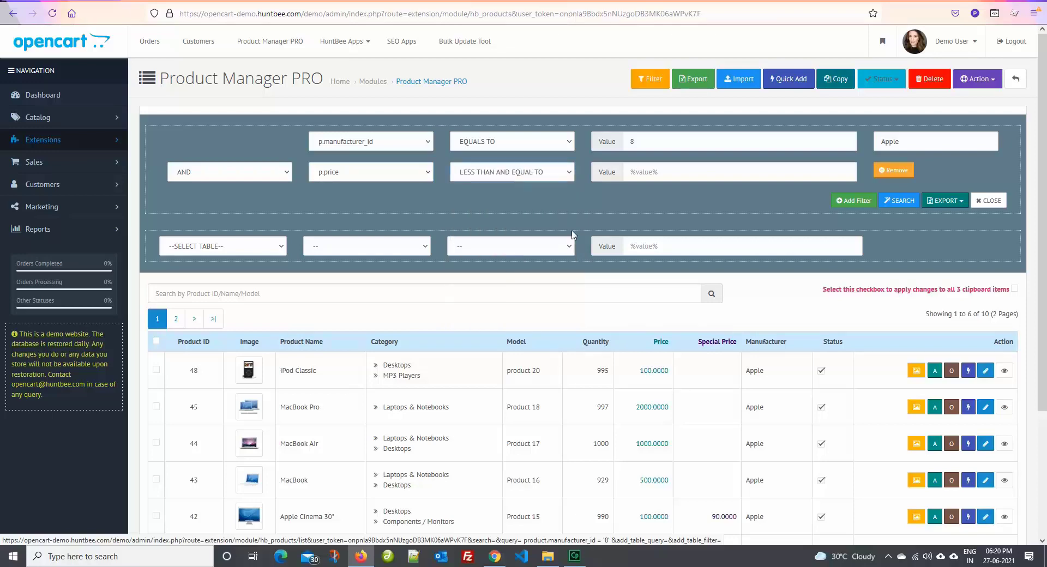
pyautogui.click(649, 173)
pyautogui.write('500')
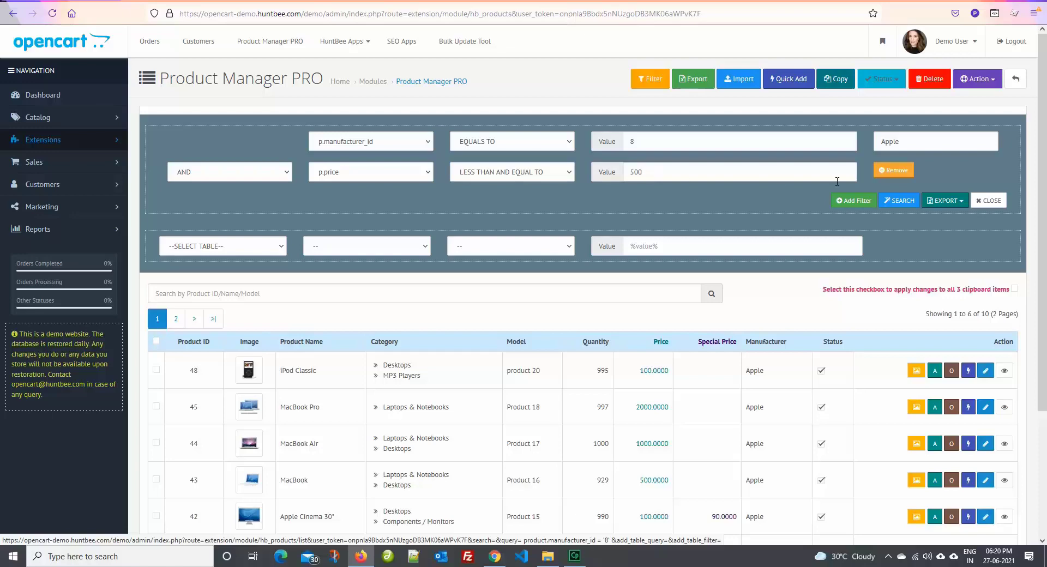
# Run the search with the combined manufacturer and price conditions and view page 2 of the results.
pyautogui.click(894, 203)
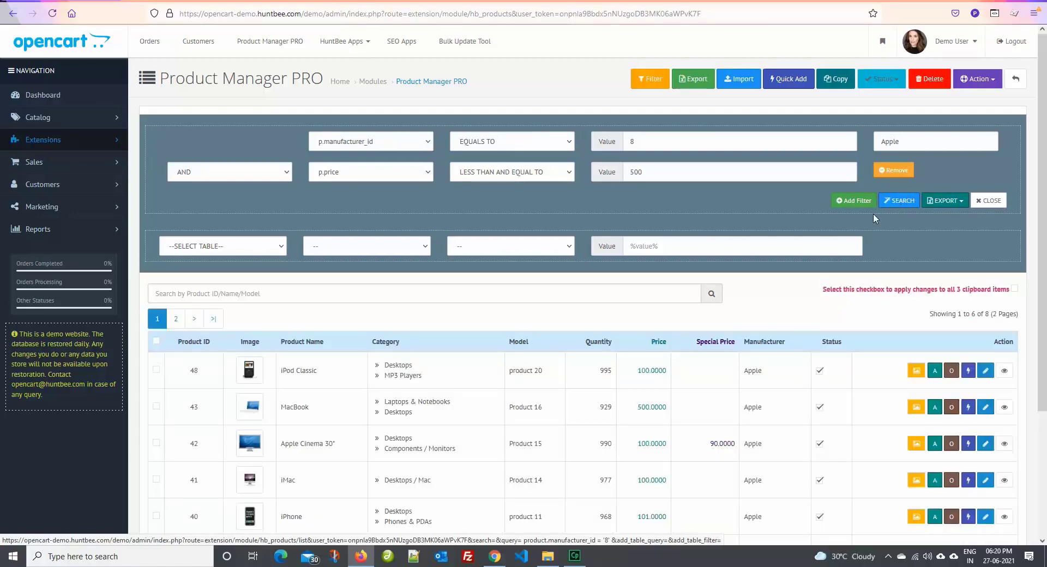
pyautogui.scroll(-2, 754, 219)
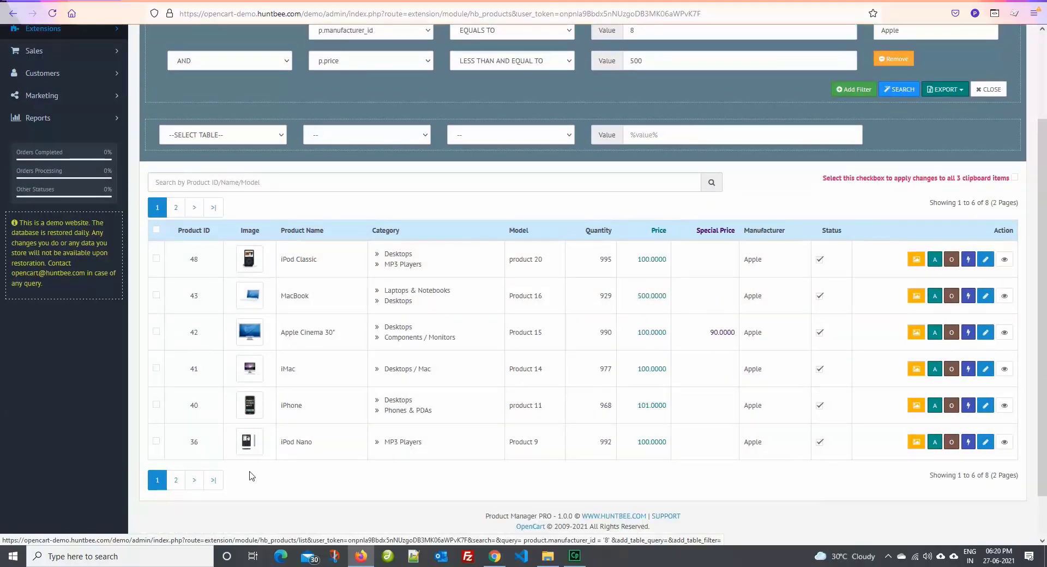
pyautogui.click(174, 482)
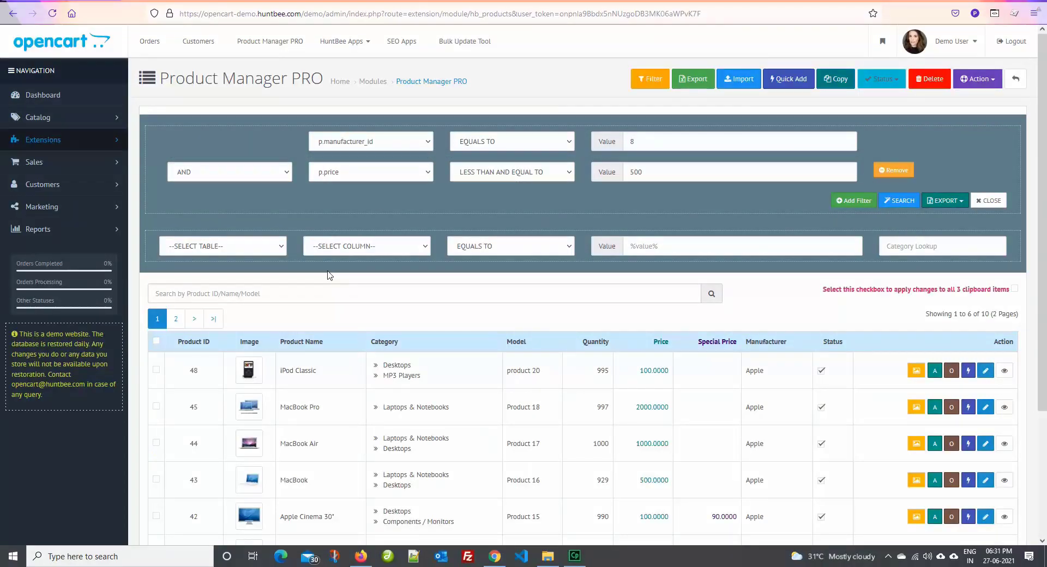
# Look over the related tables available for filtering and check the categories of the Apple products on both list pages.
pyautogui.click(279, 252)
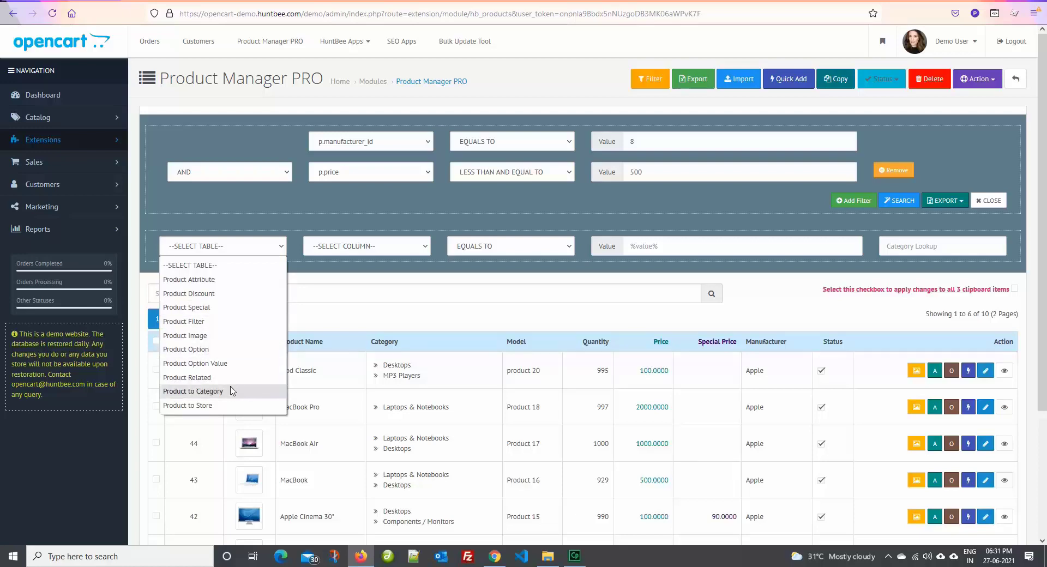
pyautogui.click(336, 270)
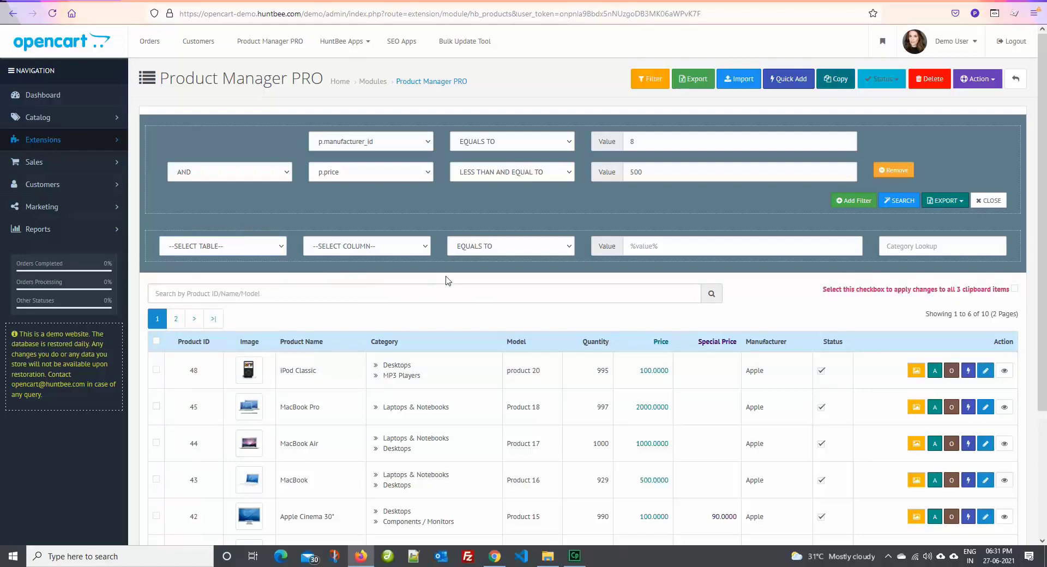
pyautogui.scroll(-2, 447, 280)
pyautogui.moveTo(392, 310); pyautogui.dragTo(401, 311)
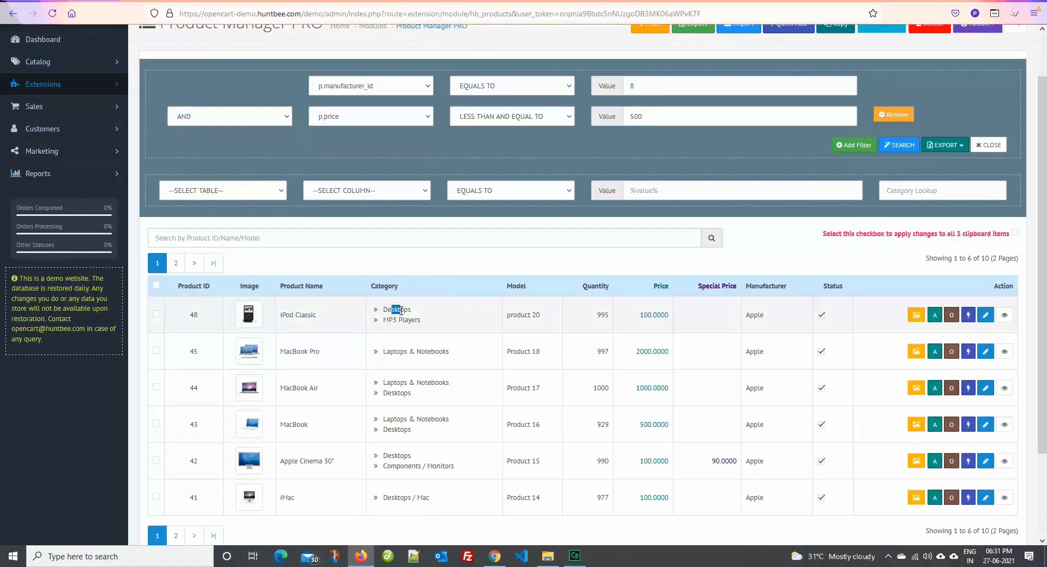
pyautogui.moveTo(394, 393); pyautogui.dragTo(398, 393)
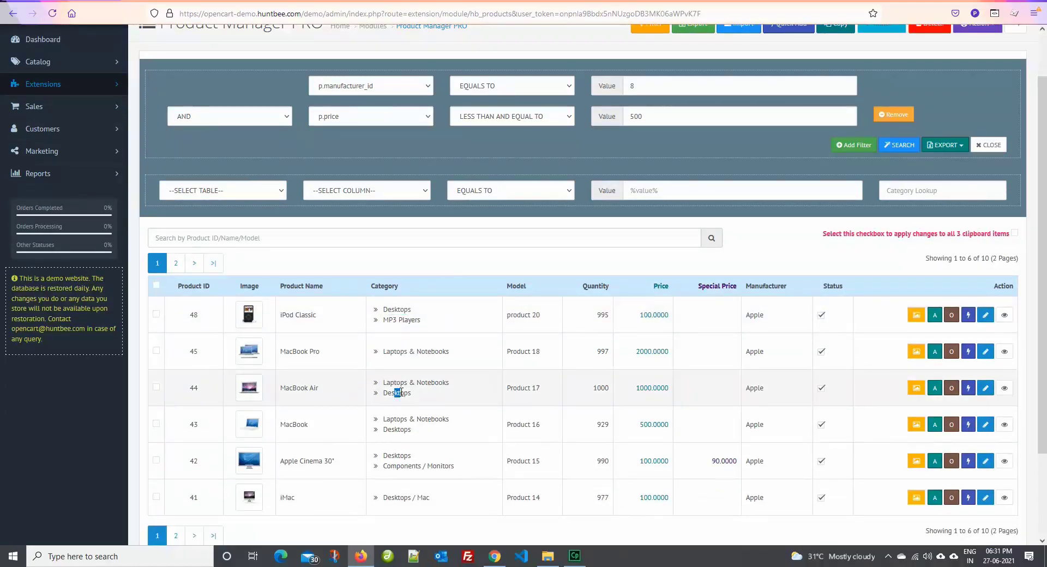
pyautogui.click(402, 431)
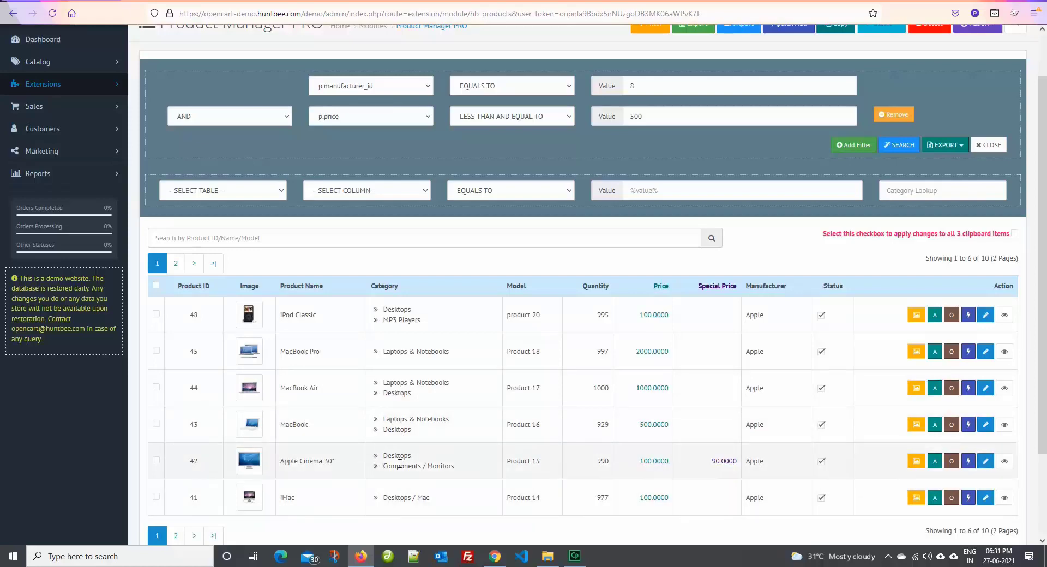
pyautogui.click(175, 536)
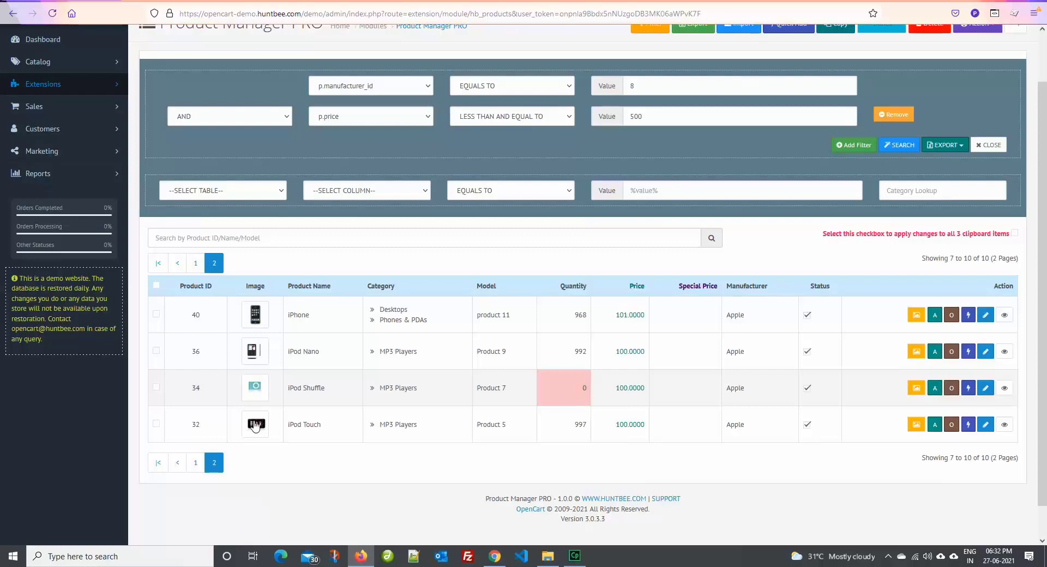
pyautogui.click(195, 463)
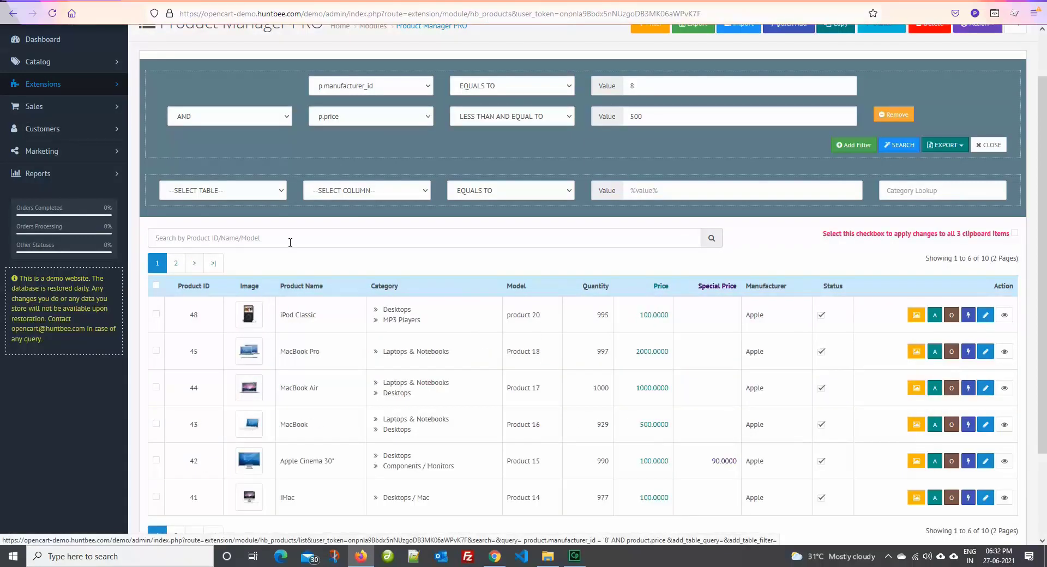
# Set the table filter to Product to Category with the column product_to_category.category_id.
pyautogui.click(276, 191)
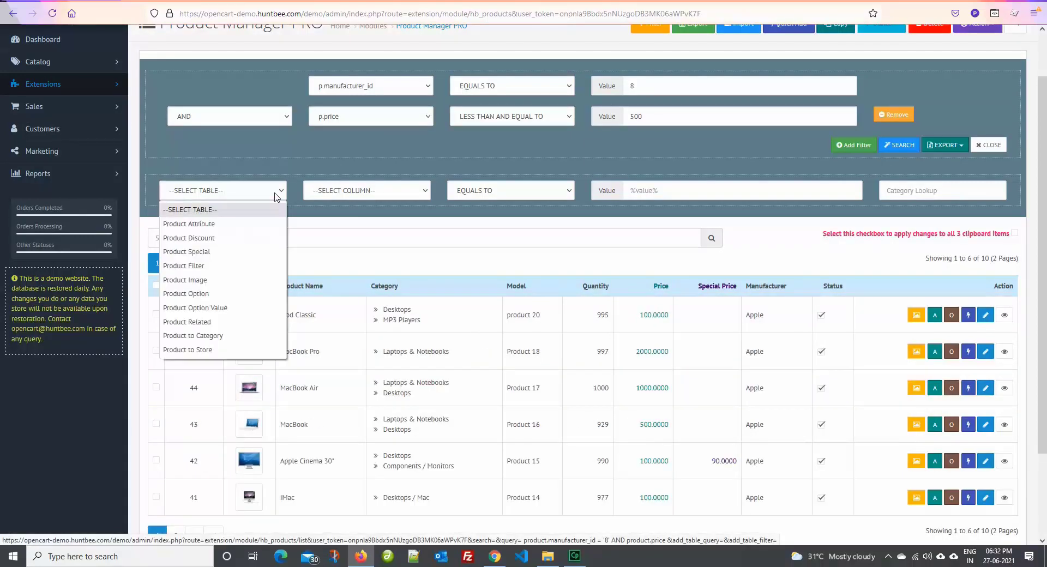
pyautogui.click(199, 336)
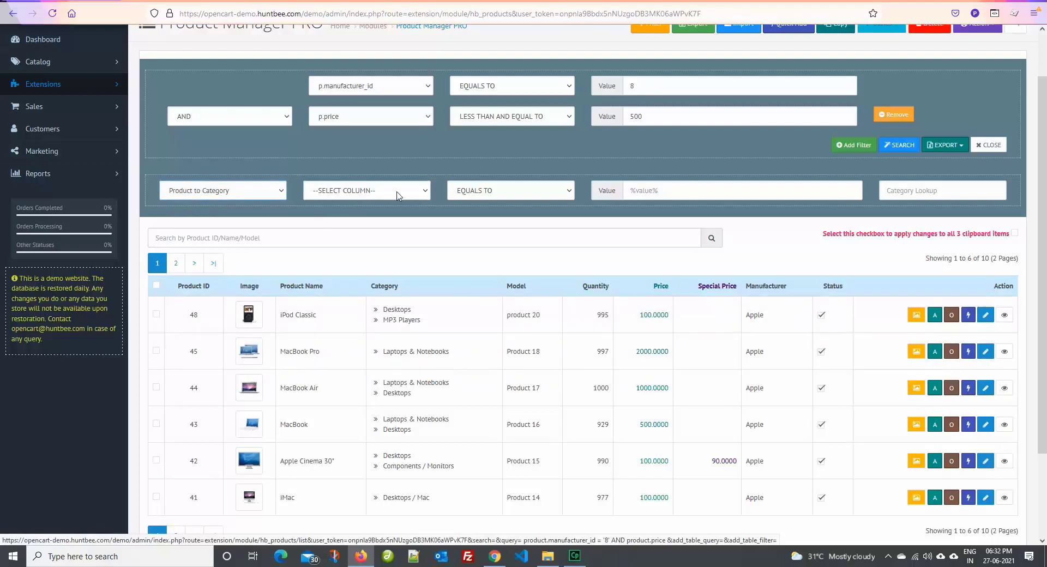
pyautogui.click(398, 196)
pyautogui.click(382, 236)
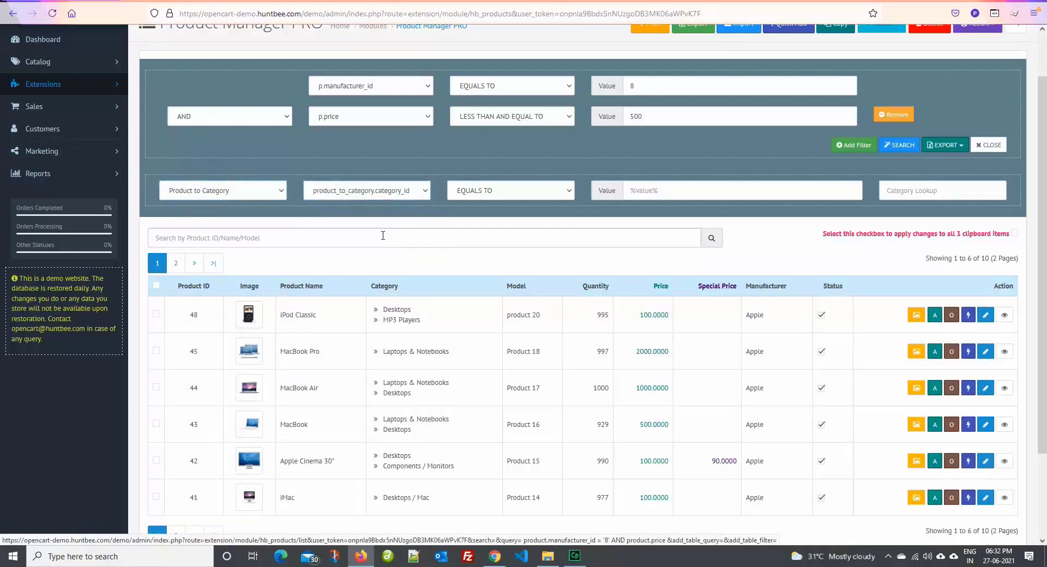
# Look up the Desktops category as the table filter's value and run the search.
pyautogui.click(891, 196)
pyautogui.write('des')
pyautogui.click(906, 212)
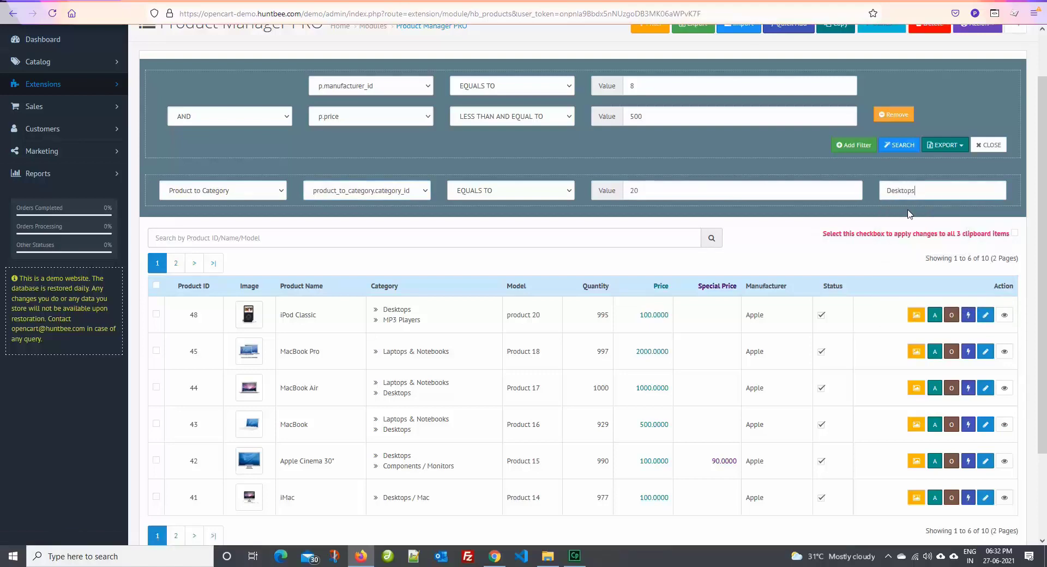
pyautogui.click(899, 145)
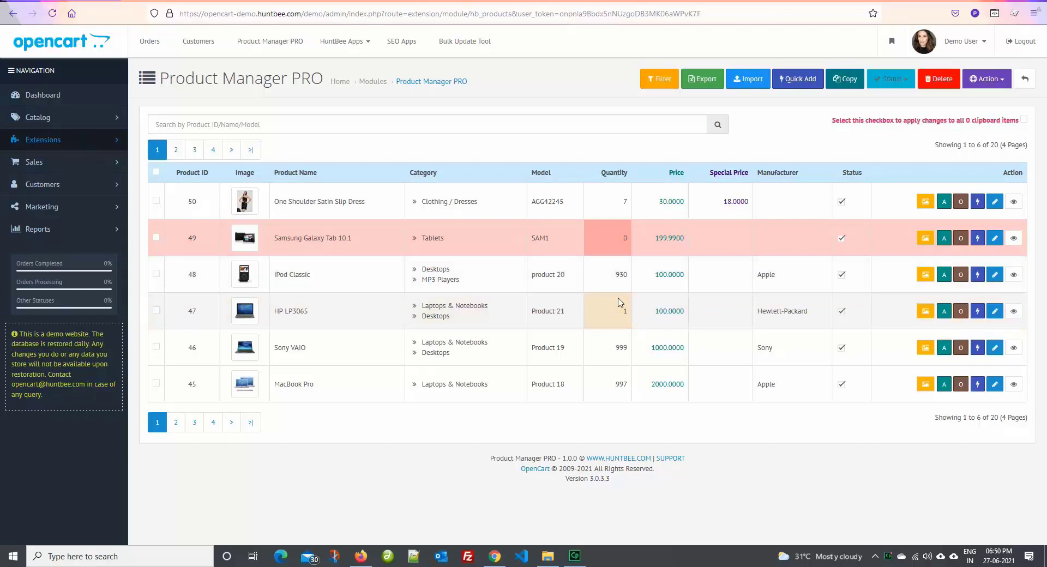
# Set the iPod Classic's quantity to 815 and the HP LP3065's price to 200 directly in the product list.
pyautogui.doubleClick(619, 275)
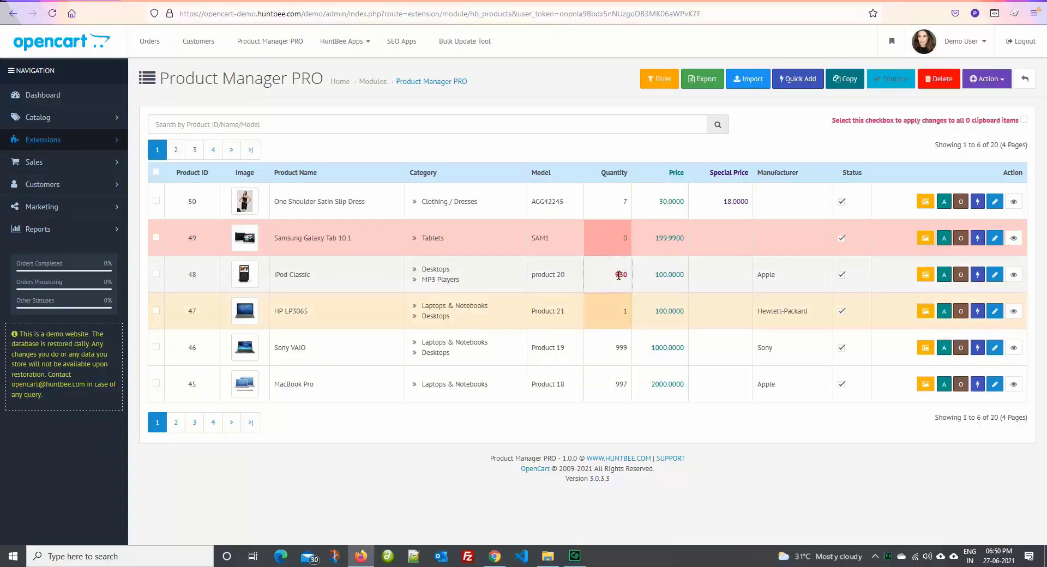
pyautogui.write('815')
pyautogui.click(640, 282)
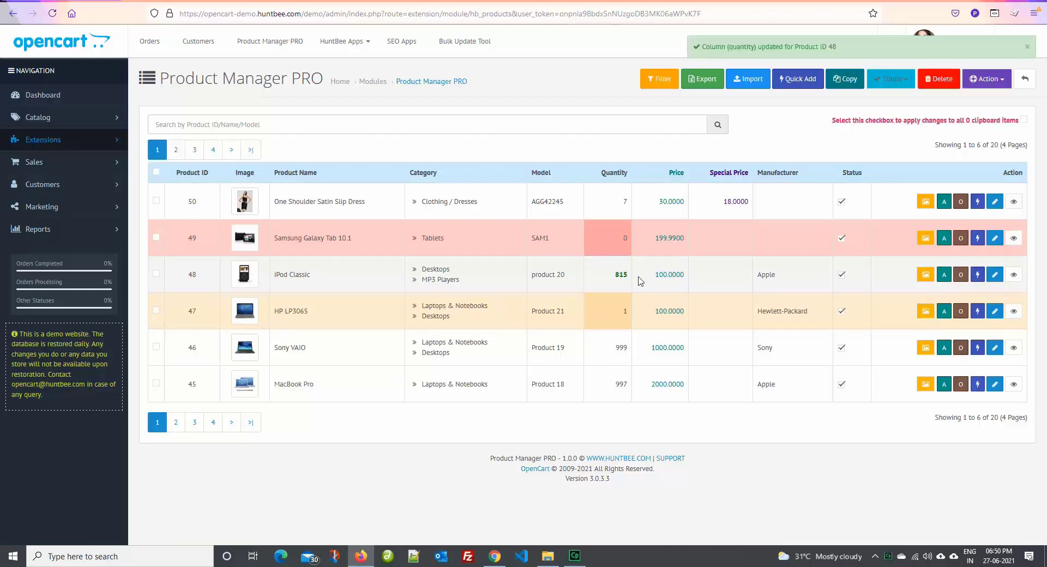
pyautogui.click(662, 313)
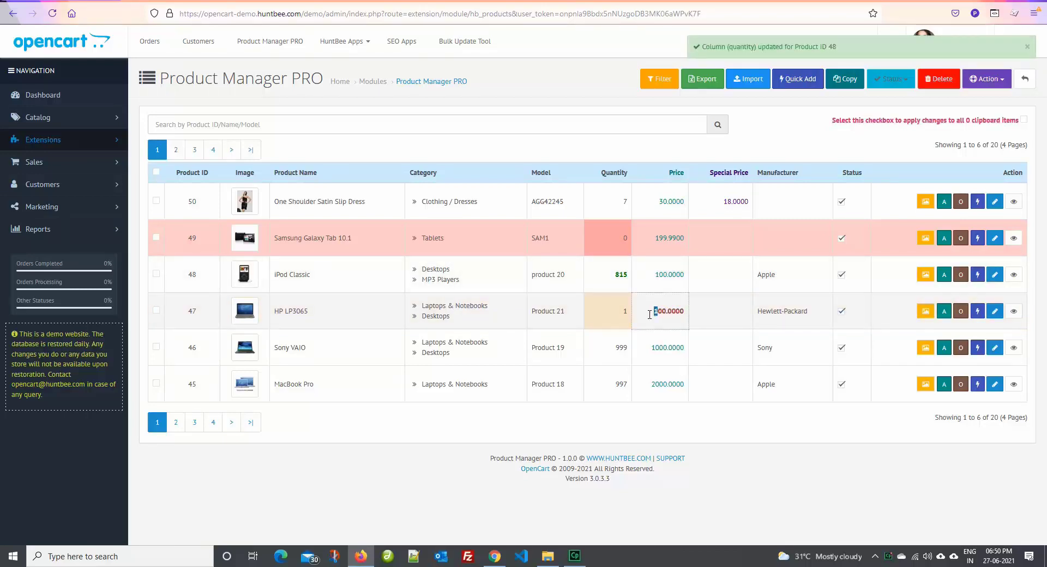
pyautogui.write('2')
pyautogui.click(707, 320)
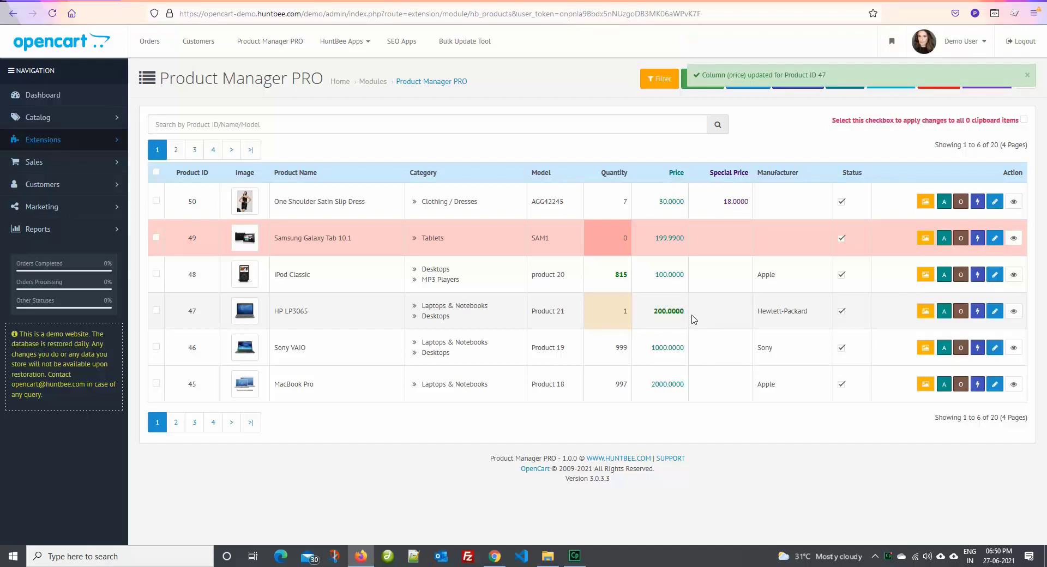
# Add the Components category to the Samsung Galaxy Tab 10.1 and save it.
pyautogui.click(460, 242)
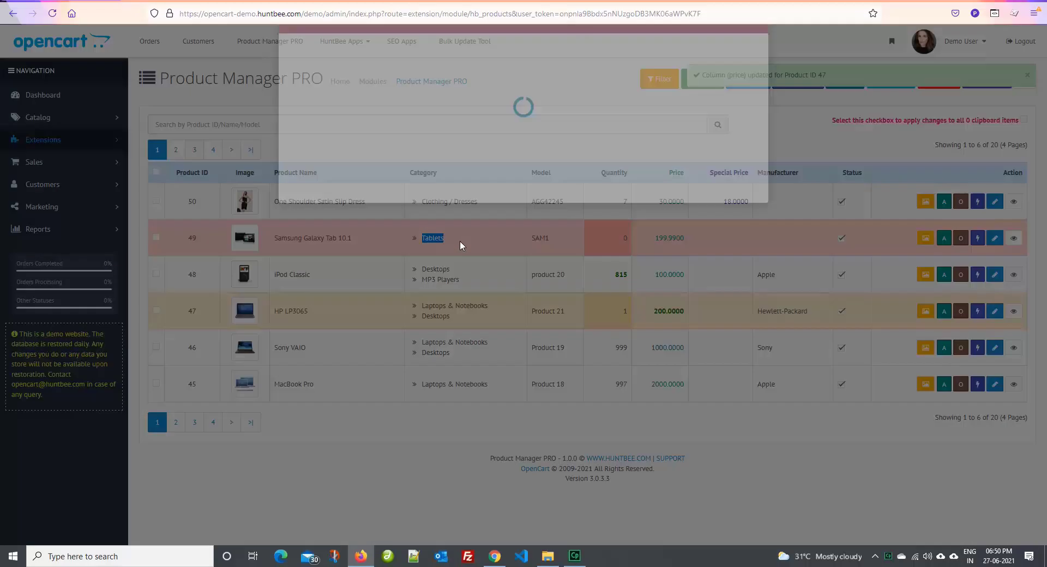
pyautogui.click(364, 99)
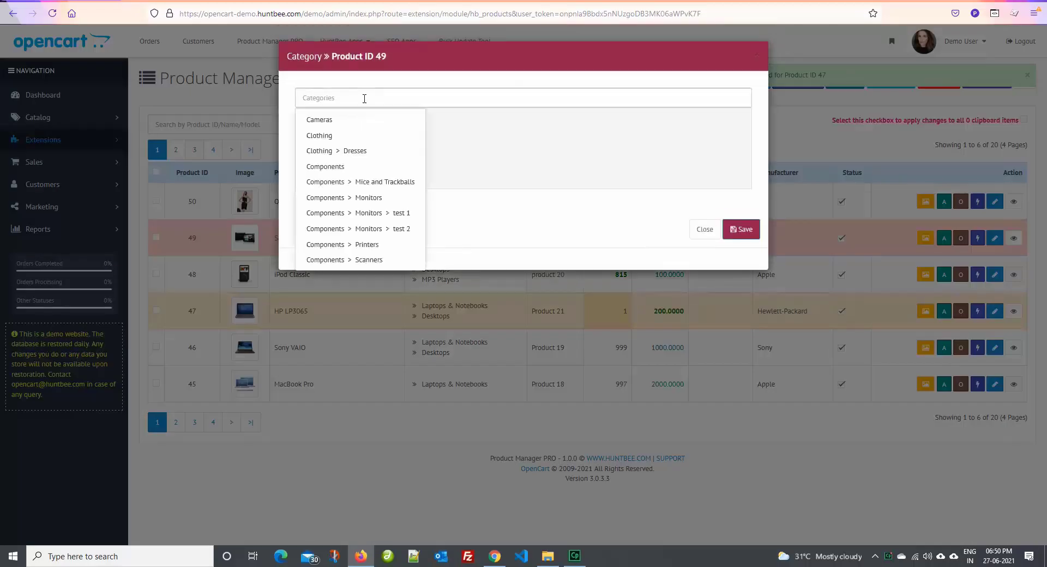
pyautogui.click(362, 167)
pyautogui.click(741, 233)
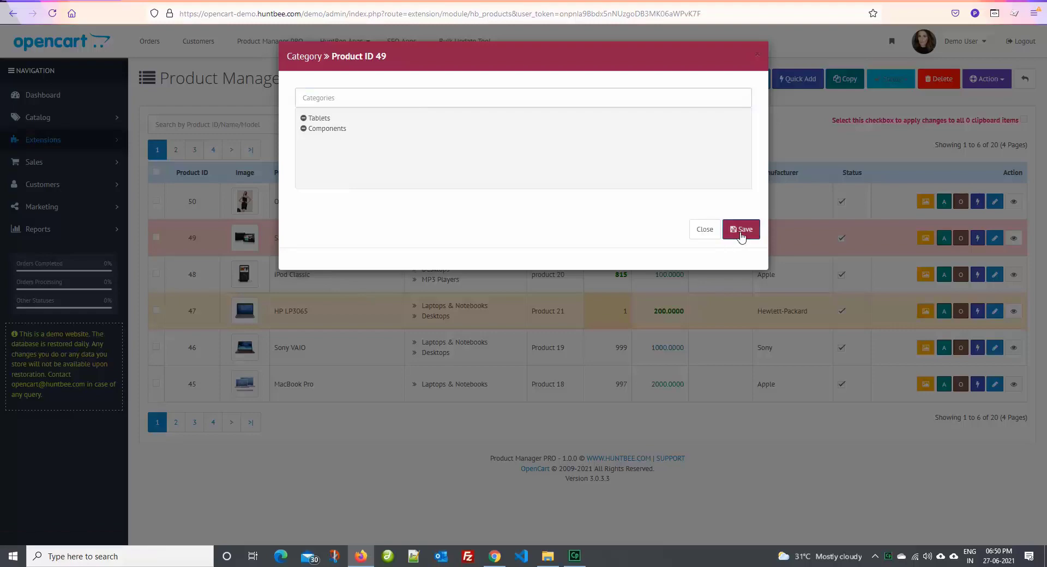
pyautogui.click(713, 233)
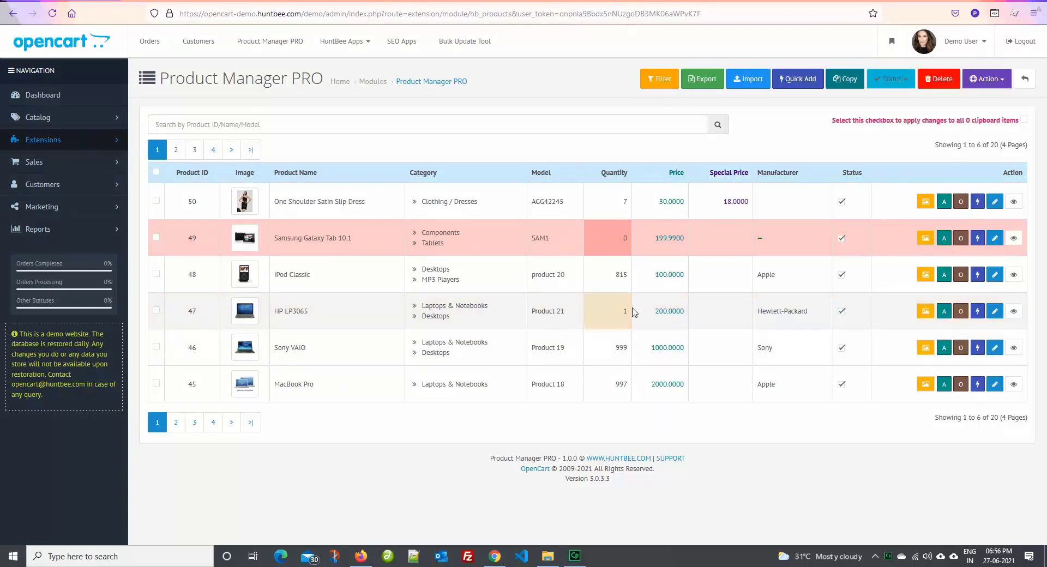
# Add the HP LP3065 and Sony VAIO products to the clipboard and close the clipboard window.
pyautogui.click(156, 311)
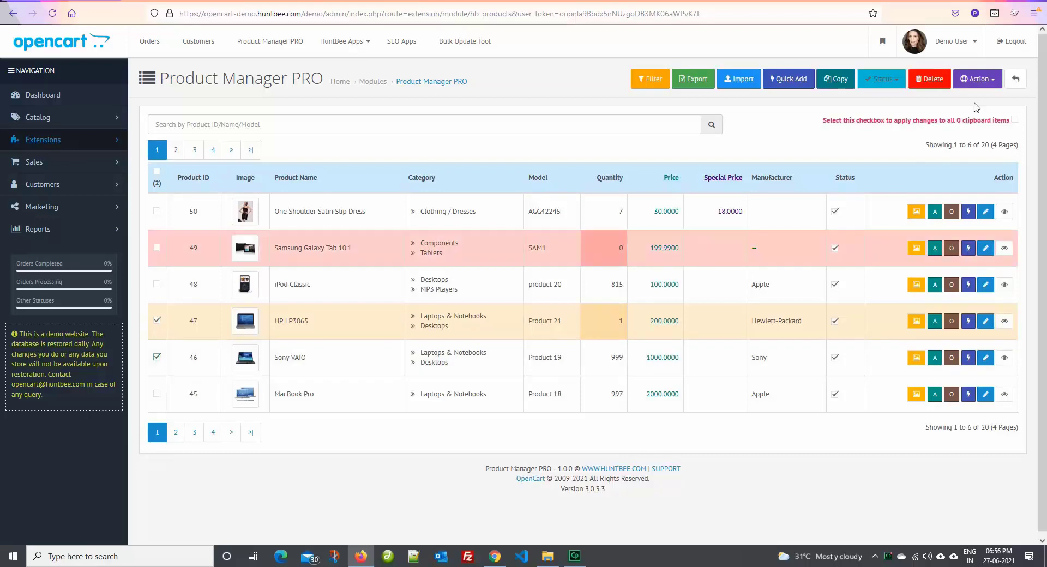
pyautogui.click(976, 79)
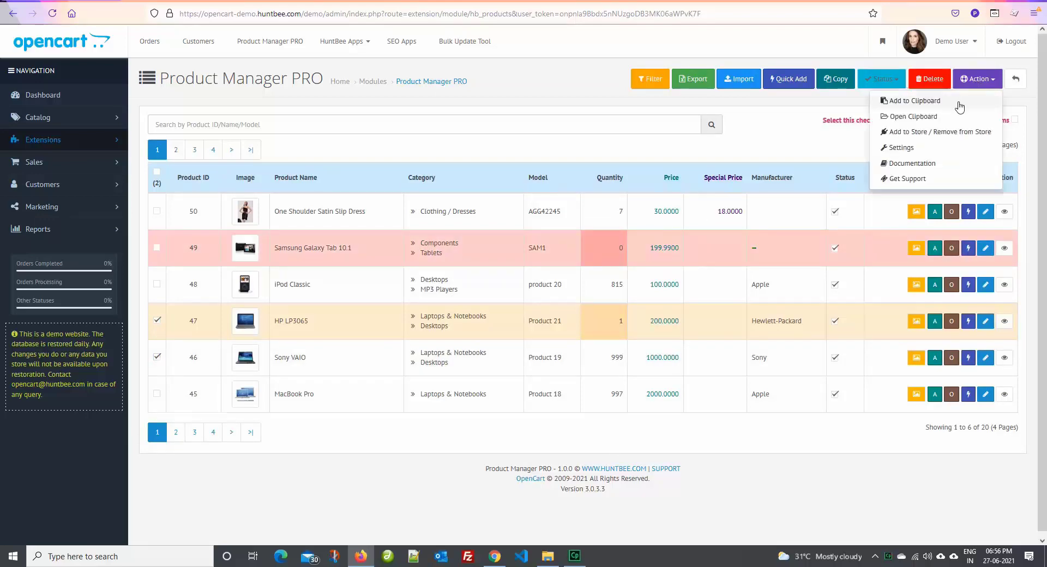
pyautogui.click(914, 103)
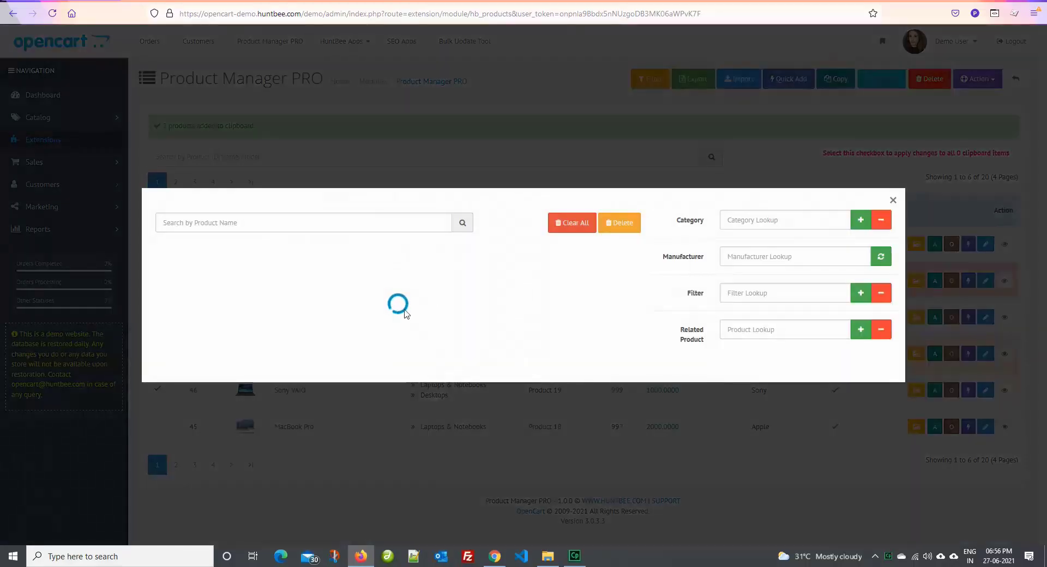
pyautogui.click(892, 201)
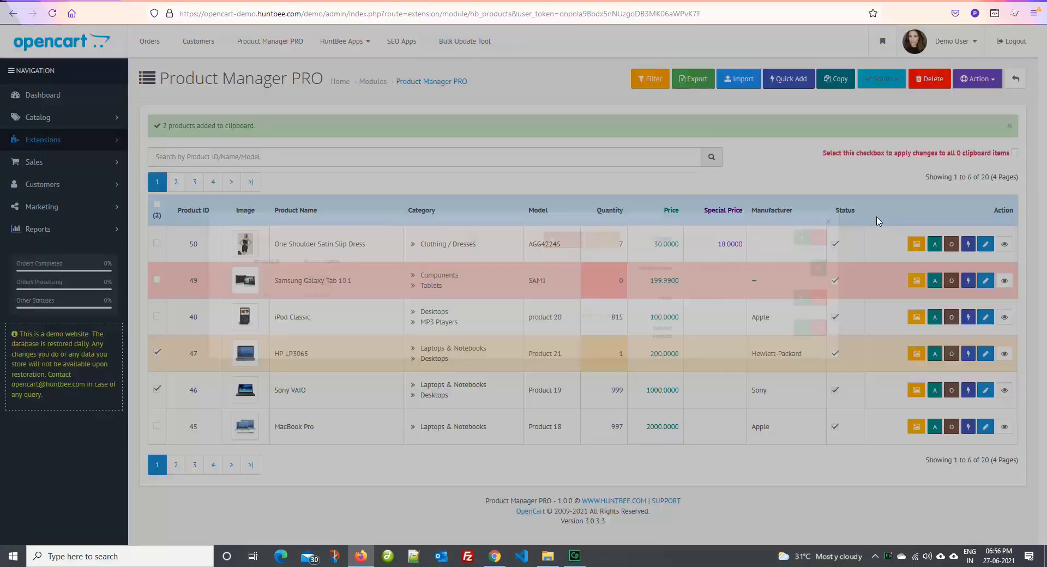
# Add the MacBook from page 2 of the product list to the clipboard and close the clipboard window.
pyautogui.click(176, 465)
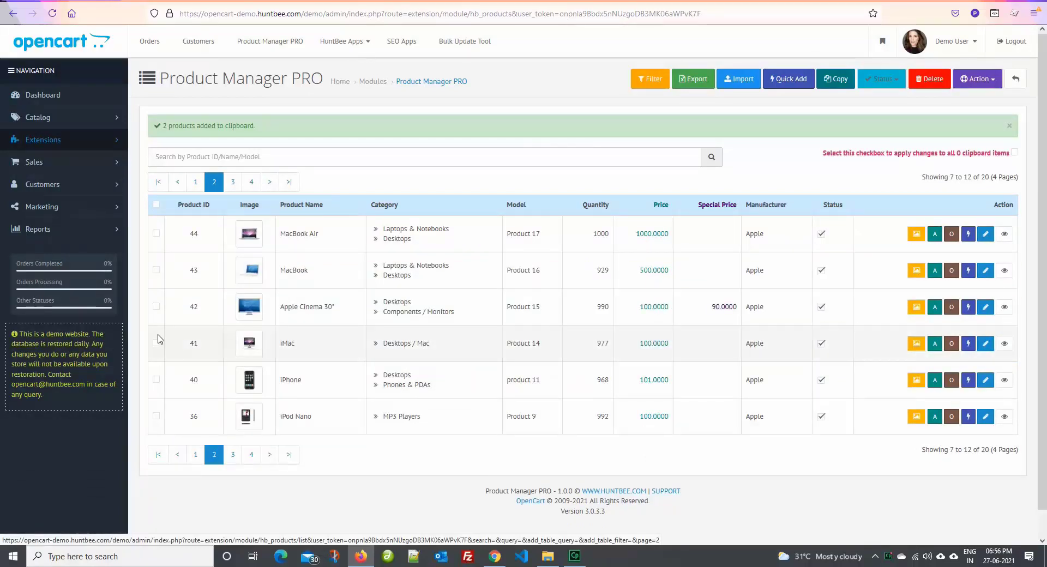
pyautogui.click(157, 271)
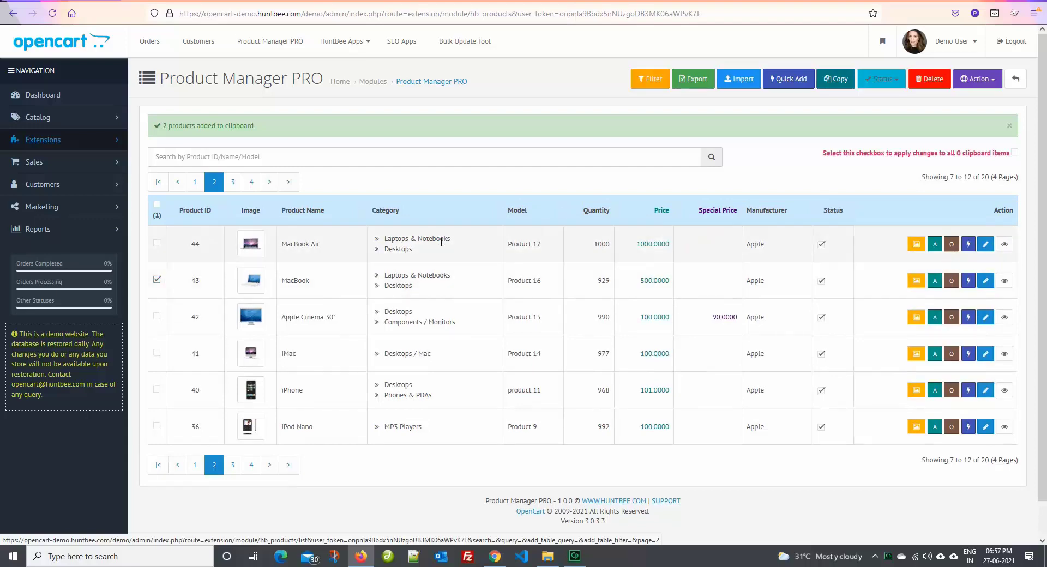
pyautogui.click(894, 83)
pyautogui.click(977, 82)
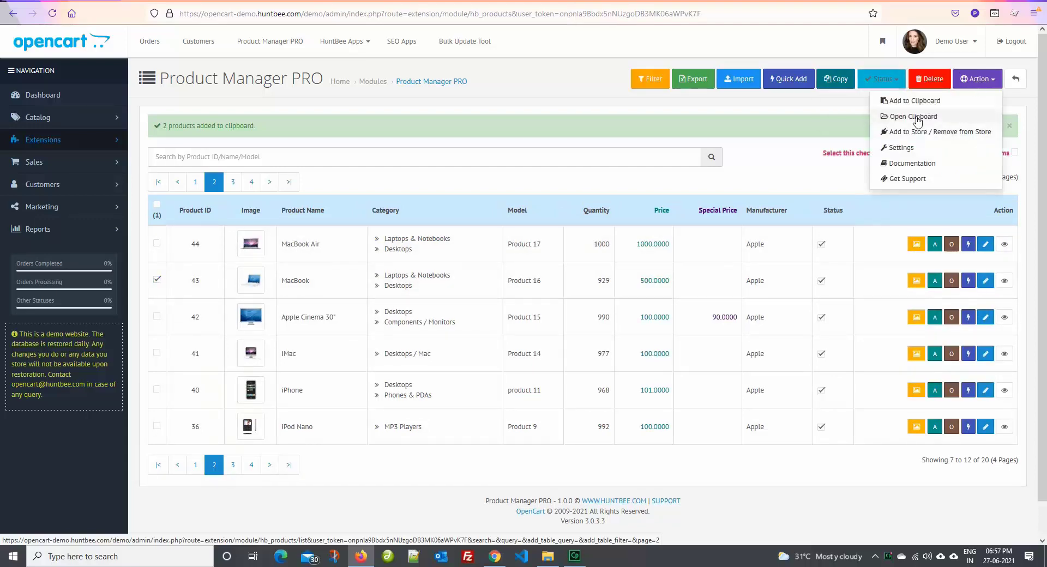
pyautogui.click(914, 101)
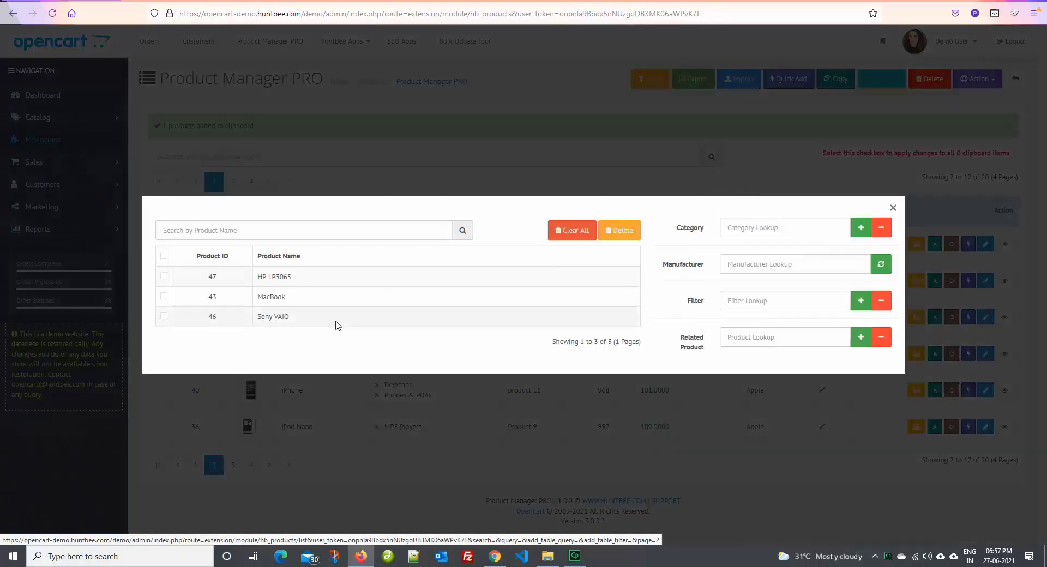
pyautogui.click(893, 208)
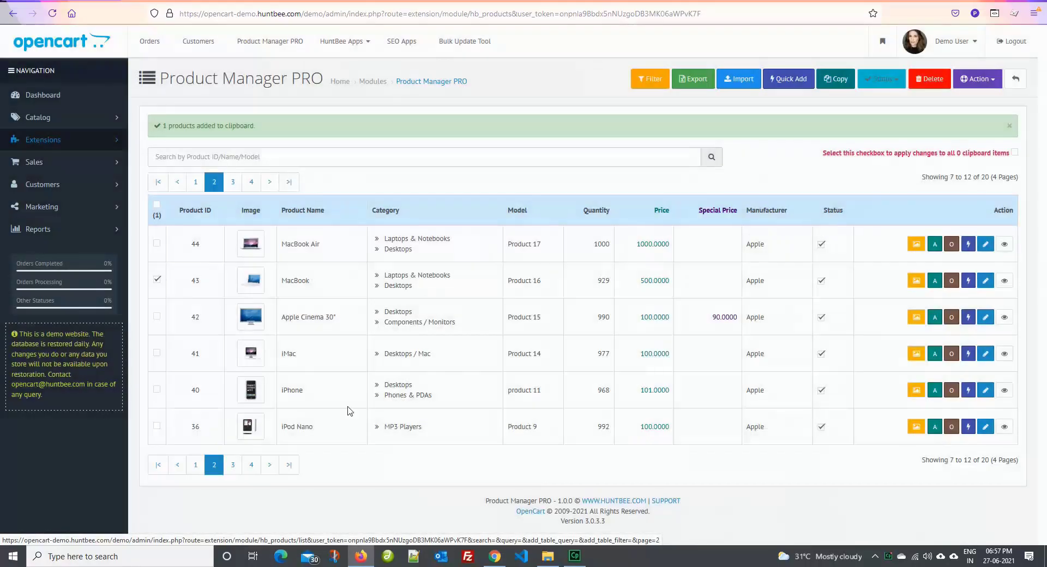
# Set the iPod Classic's quantity to 480 on page 1 with changes applied to all clipboard items.
pyautogui.click(196, 466)
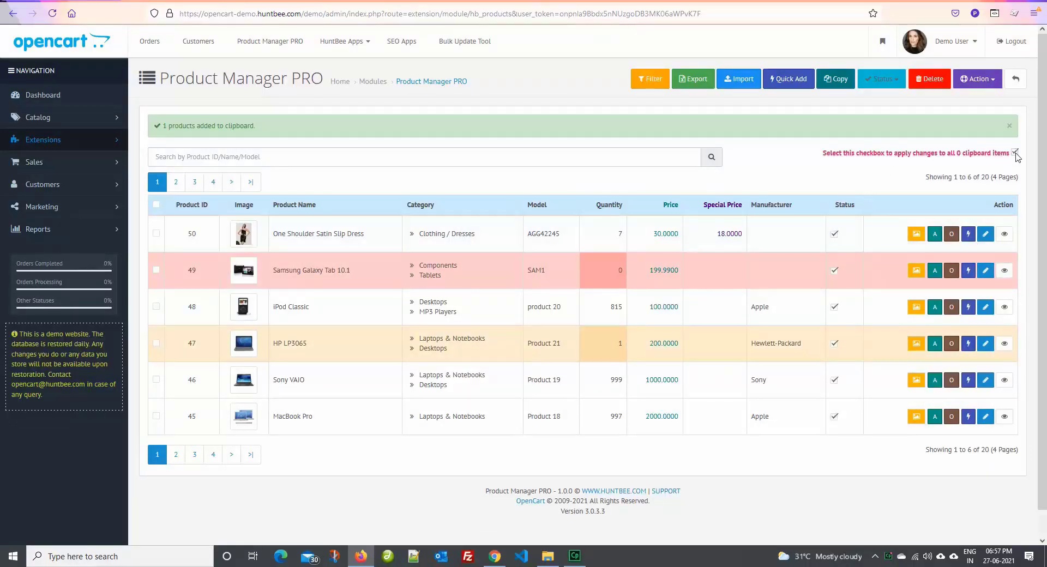
pyautogui.click(1010, 125)
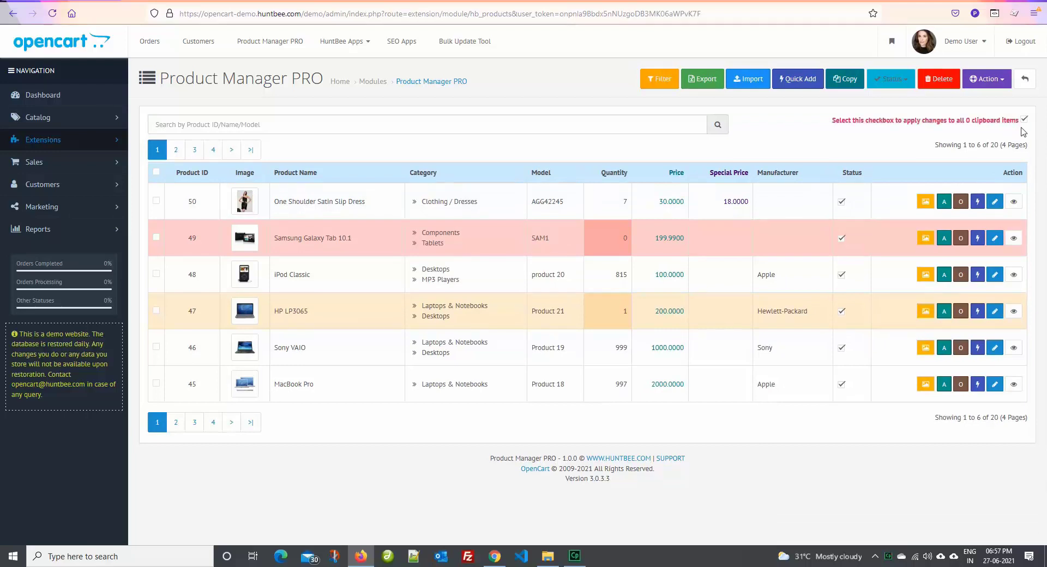
pyautogui.doubleClick(618, 276)
pyautogui.moveTo(616, 275); pyautogui.dragTo(627, 278)
pyautogui.press('Return')
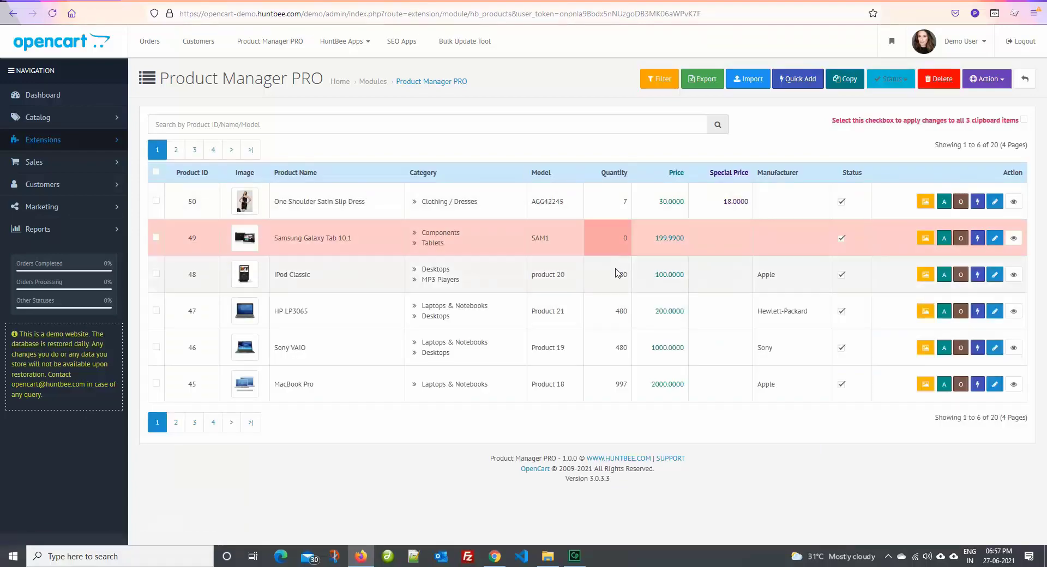
# Check the quantities of the clipboard products, the Sony VAIO on page 1 and the MacBook on page 2.
pyautogui.moveTo(619, 347); pyautogui.dragTo(623, 347)
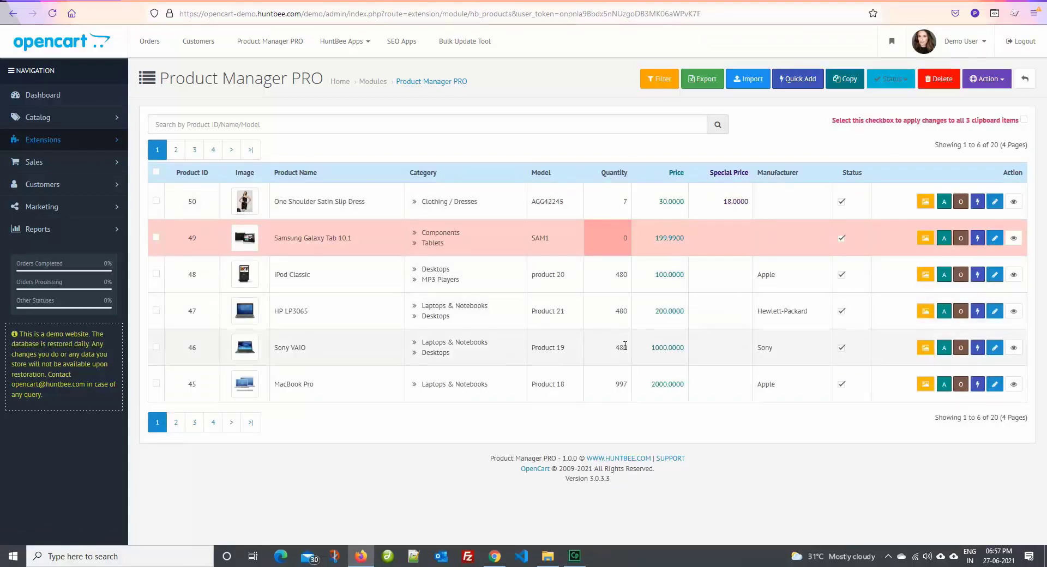
pyautogui.click(176, 422)
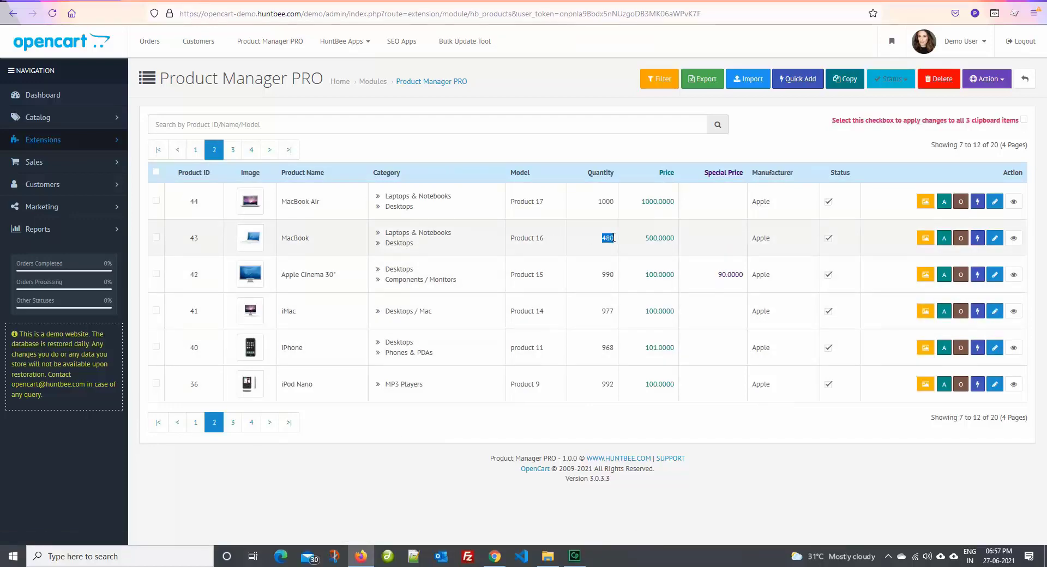
pyautogui.click(629, 158)
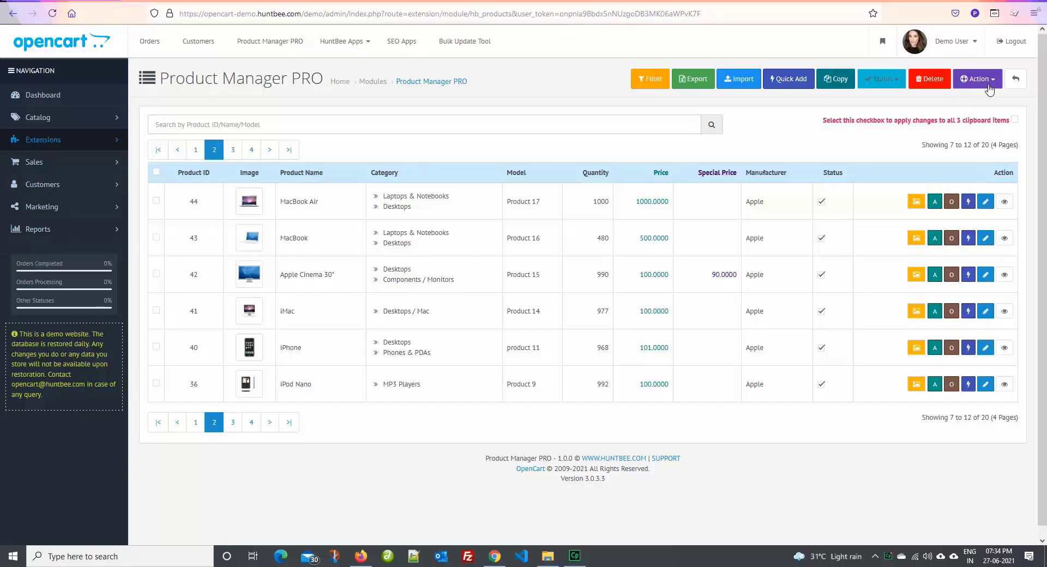
# Look over the Add to Store / Remove from Store options for the clipboard products and close the dialog without applying anything.
pyautogui.click(980, 87)
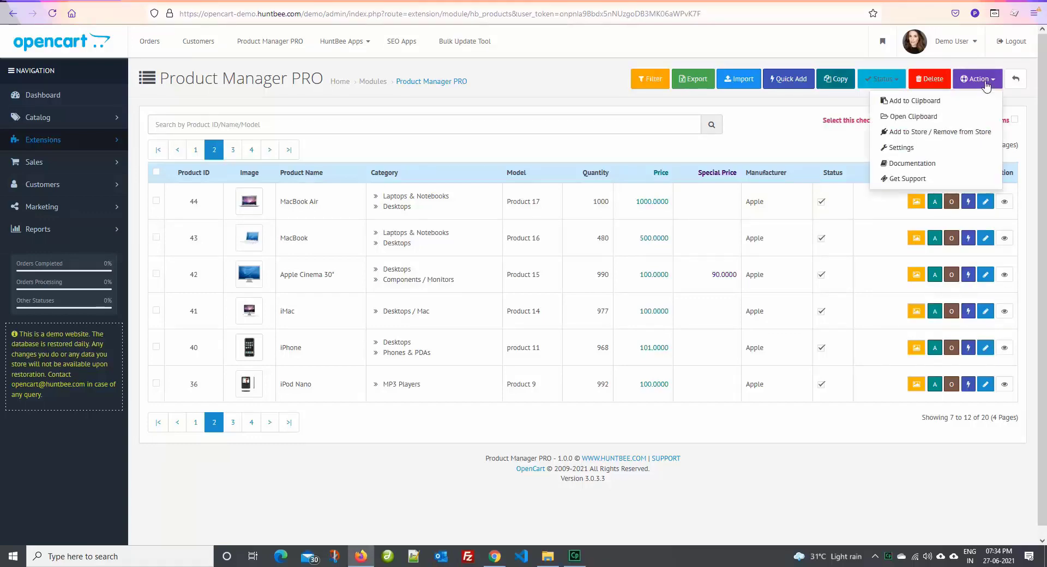
pyautogui.click(924, 132)
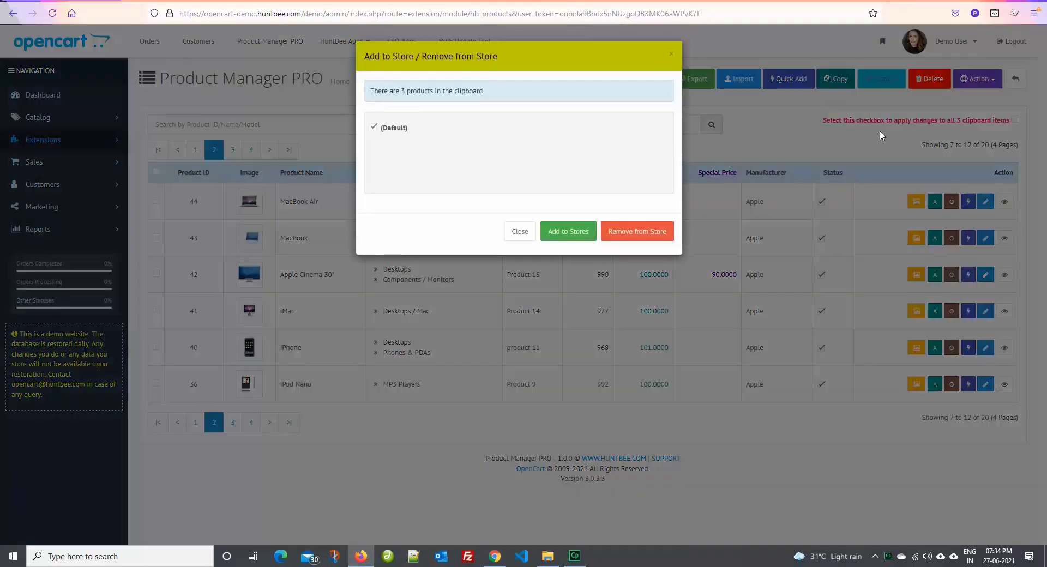
pyautogui.click(373, 128)
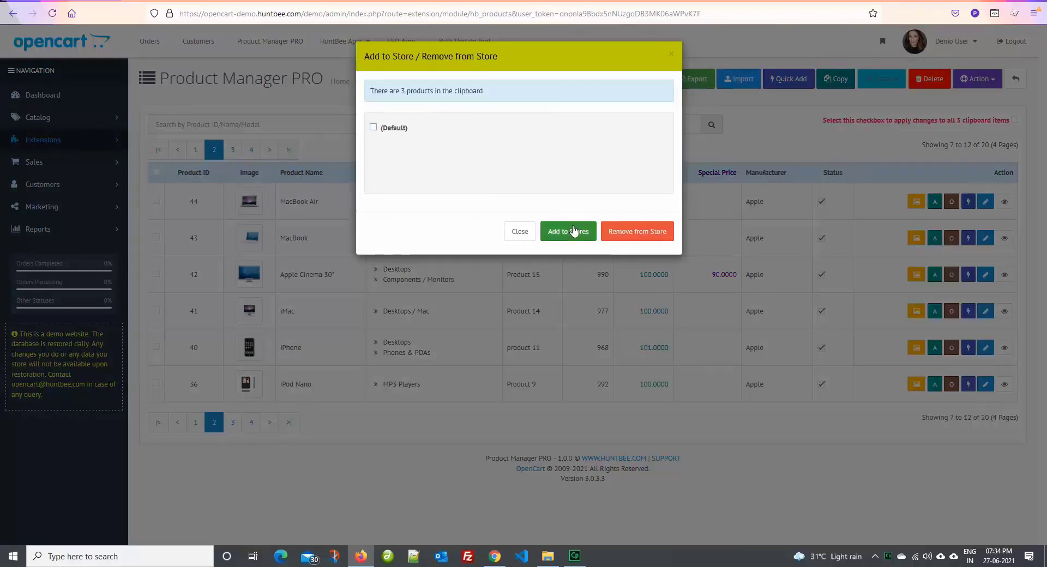
pyautogui.click(394, 130)
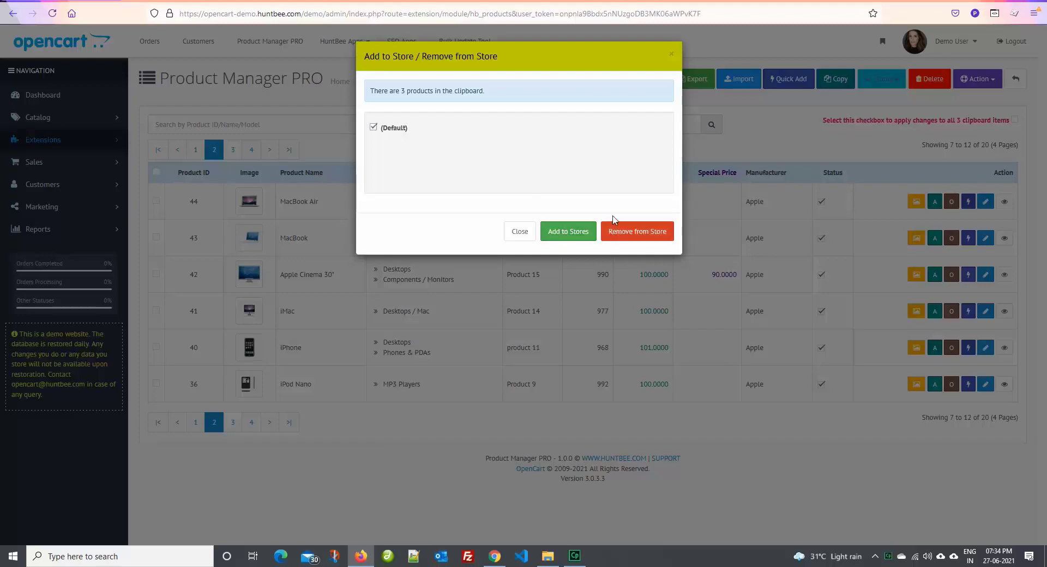
pyautogui.click(671, 54)
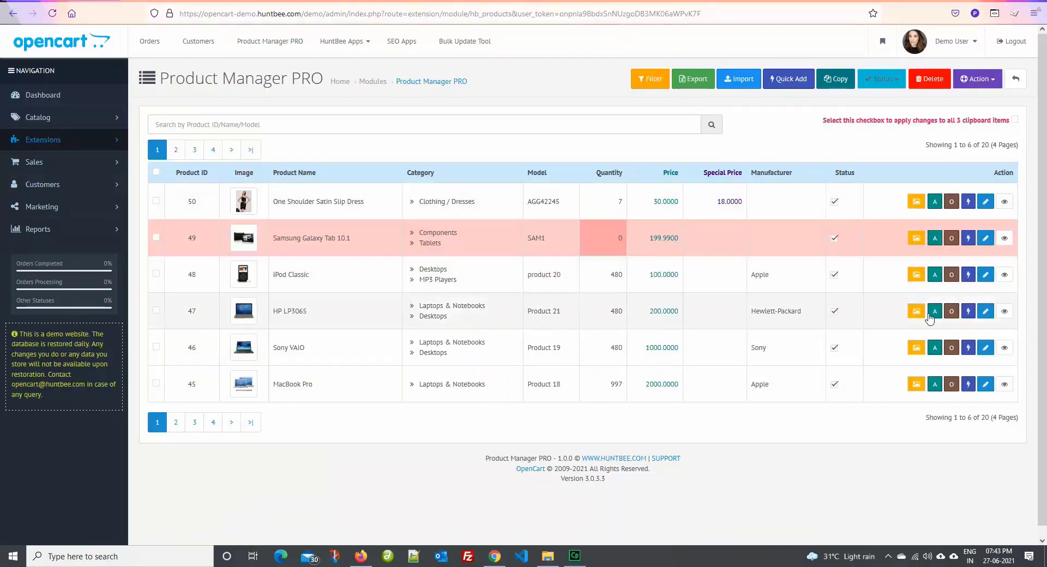
# Open the additional images of the One Shoulder Satin Slip Dress and start an upload into the huntbee image folder.
pyautogui.click(915, 203)
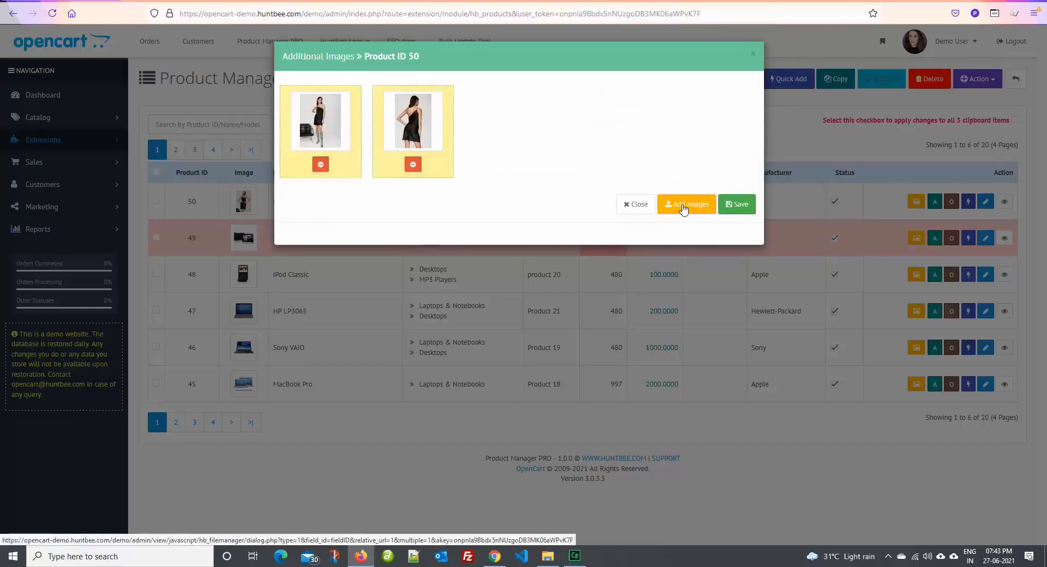
pyautogui.click(684, 206)
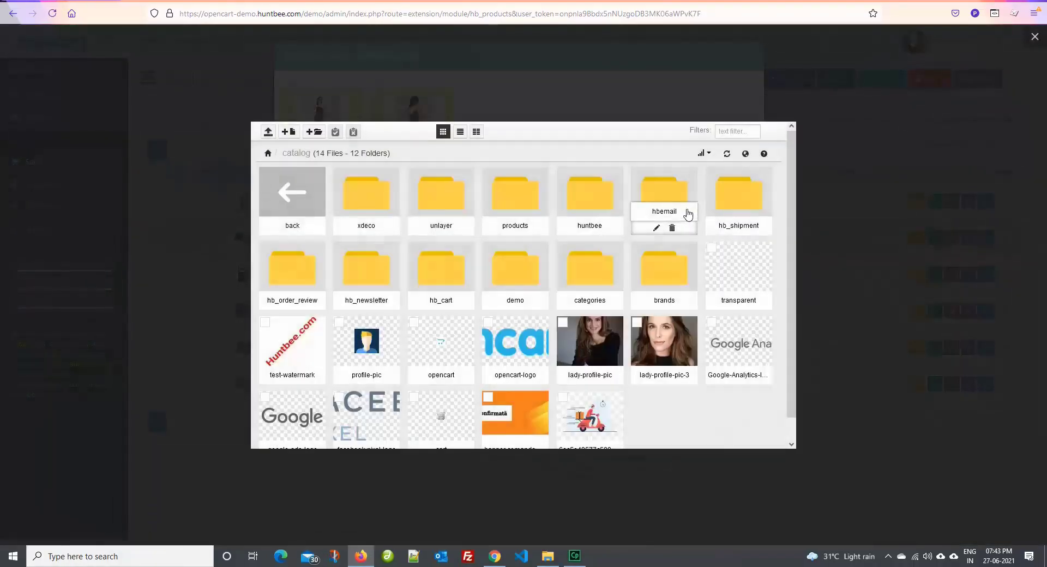
pyautogui.click(594, 192)
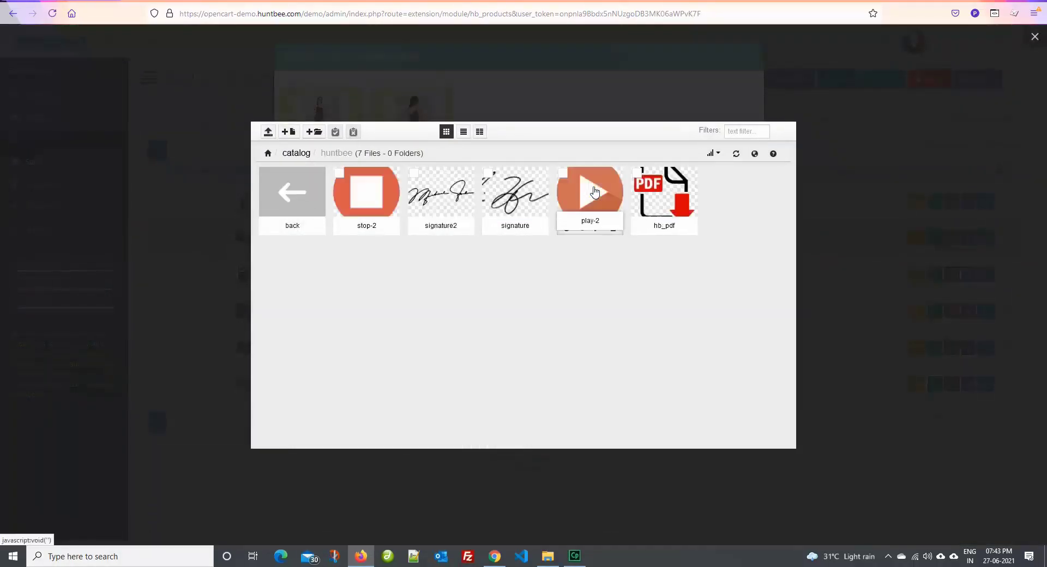
pyautogui.click(269, 130)
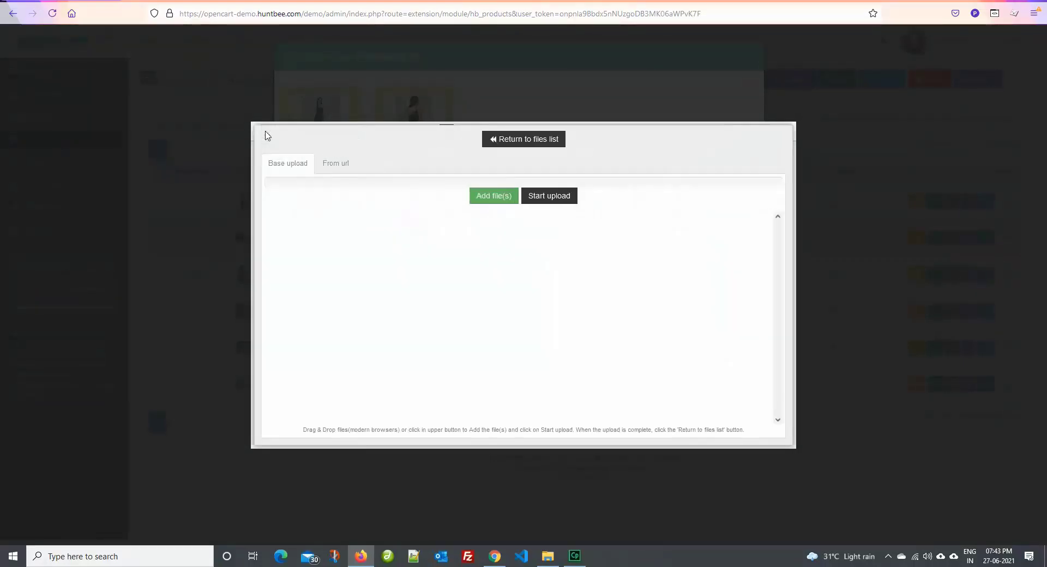
# Upload lady-profile-pic.jpg, lady-profile-pic-2.jpg and lady-profile-pic-3.jpg from the Clips folder and return to the files list.
pyautogui.click(486, 200)
pyautogui.scroll(-5, 540, 242)
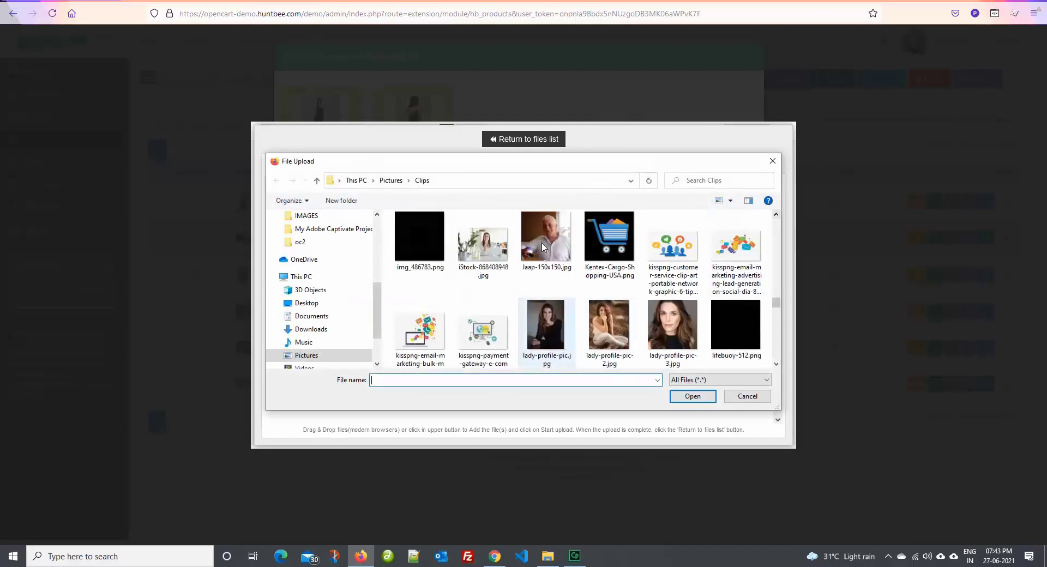
pyautogui.click(553, 308)
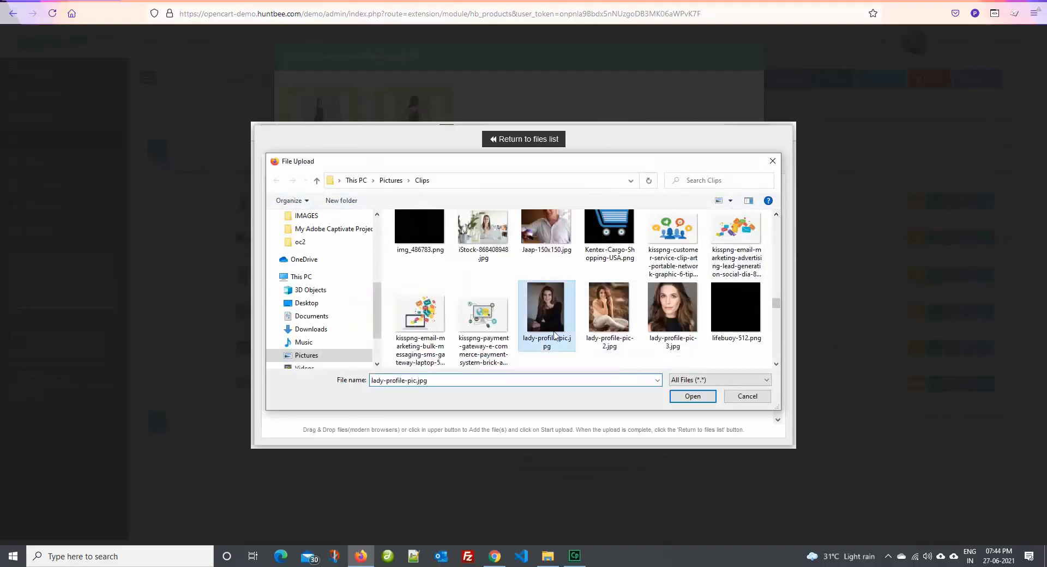
pyautogui.keyDown('ctrl'); pyautogui.click(610, 319); pyautogui.keyUp('ctrl')
pyautogui.keyDown('ctrl'); pyautogui.click(672, 319); pyautogui.keyUp('ctrl')
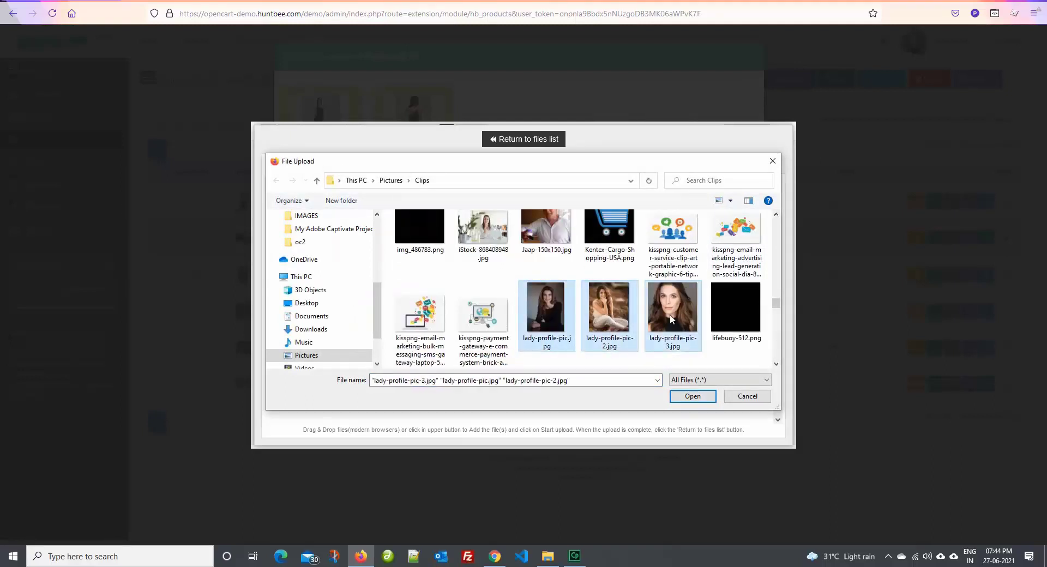
pyautogui.click(688, 397)
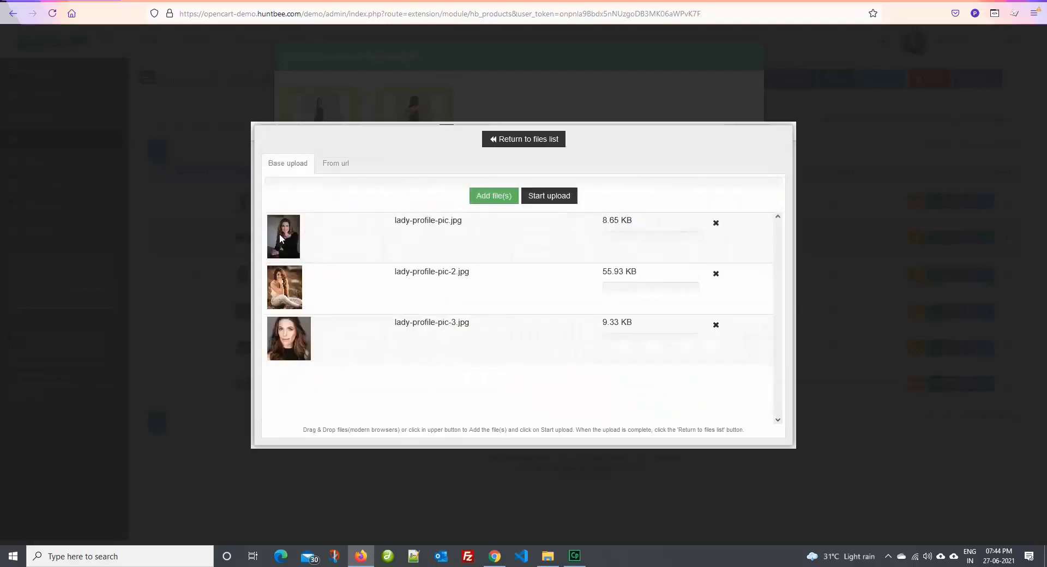
pyautogui.click(544, 197)
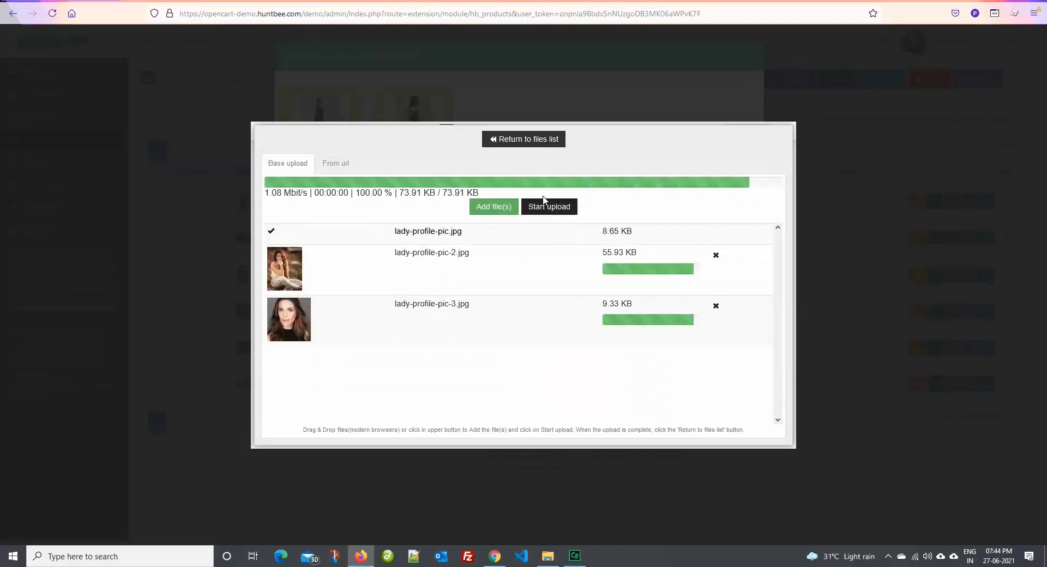
pyautogui.click(543, 144)
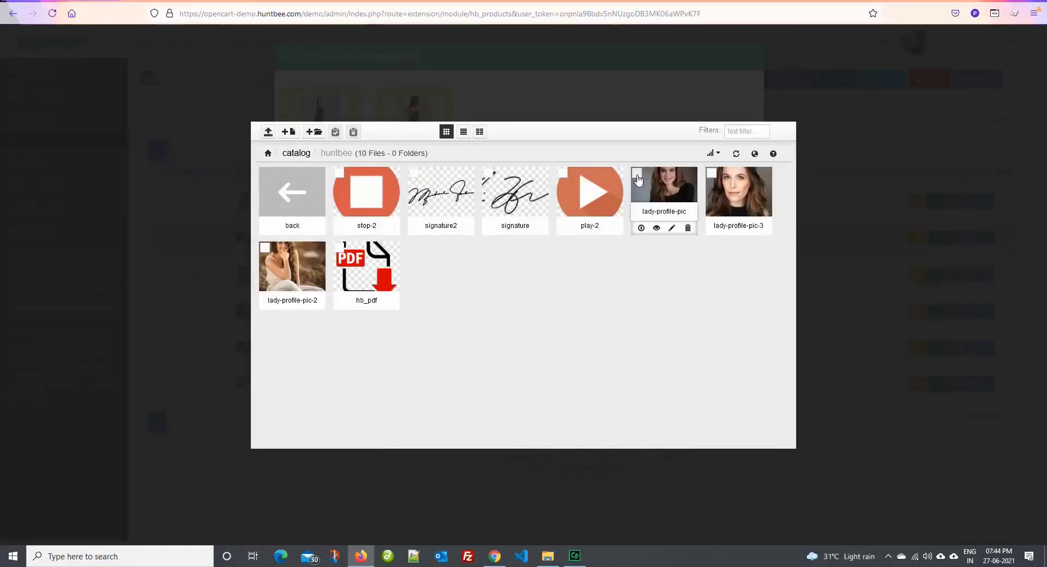
# Add lady-profile-pic, lady-profile-pic-2 and lady-profile-pic-3 to the dress's additional images and save them.
pyautogui.click(637, 173)
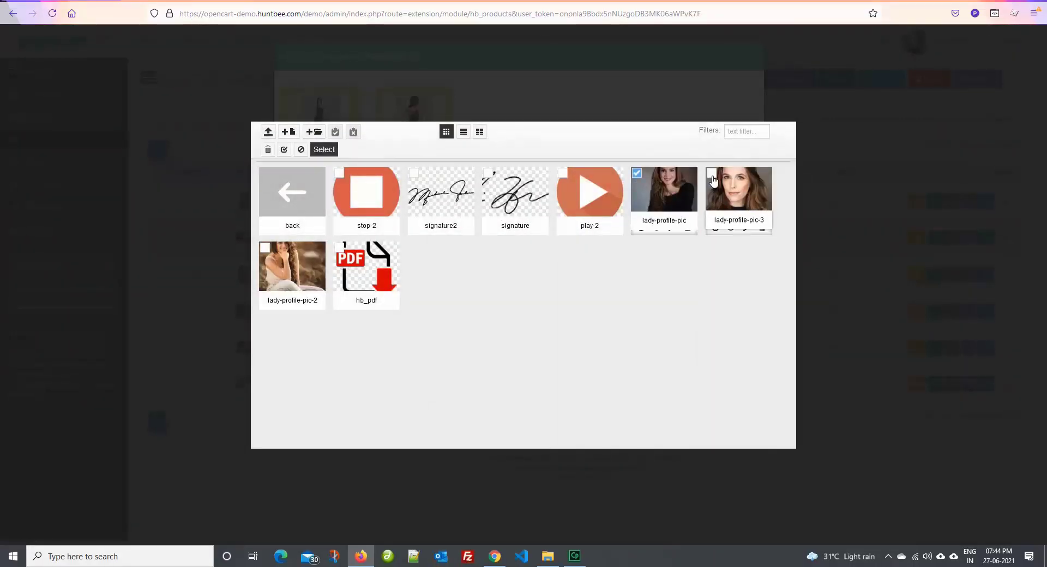
pyautogui.click(711, 173)
pyautogui.click(264, 250)
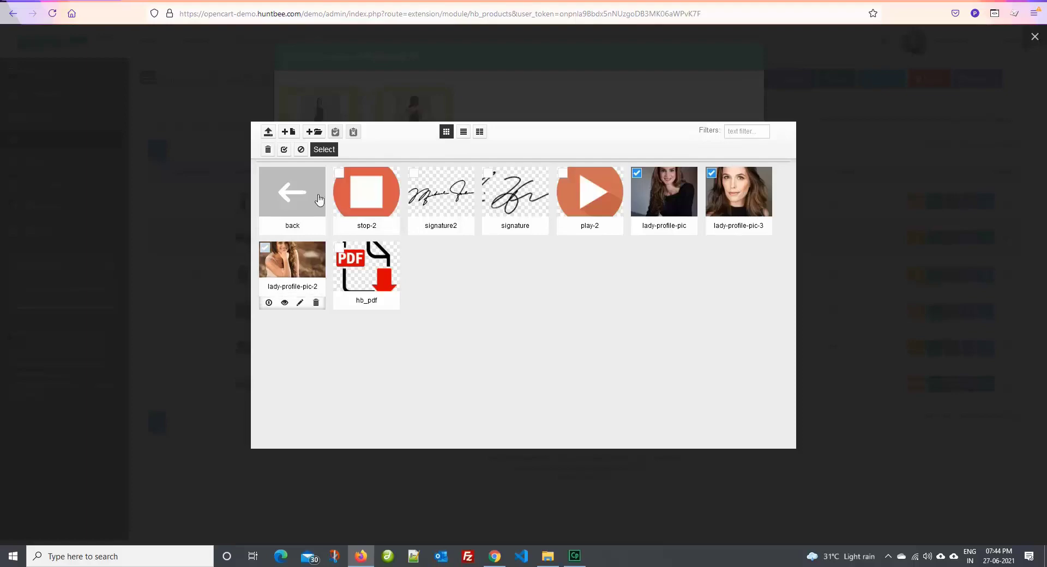
pyautogui.click(323, 150)
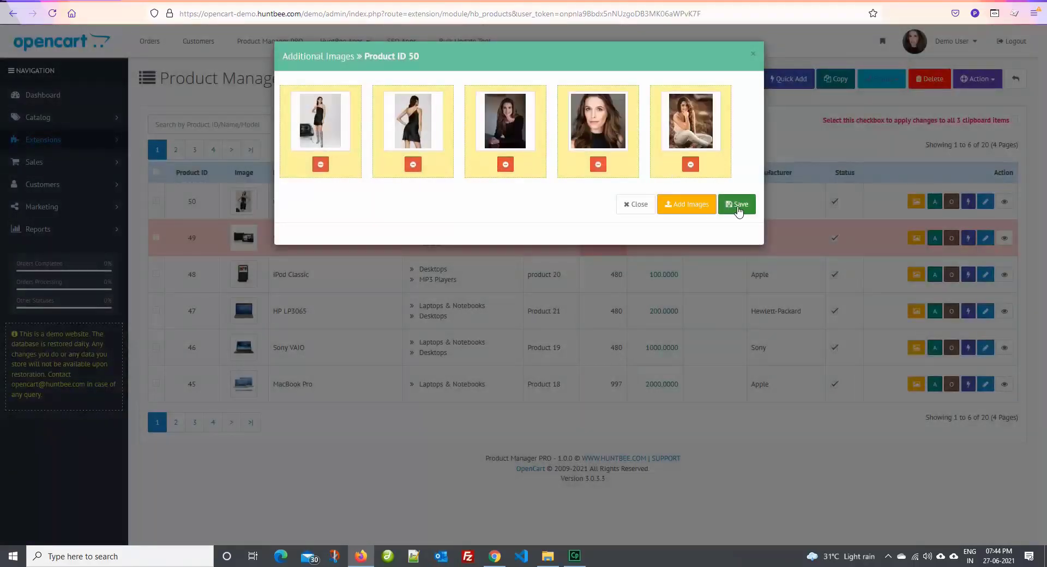
pyautogui.click(737, 205)
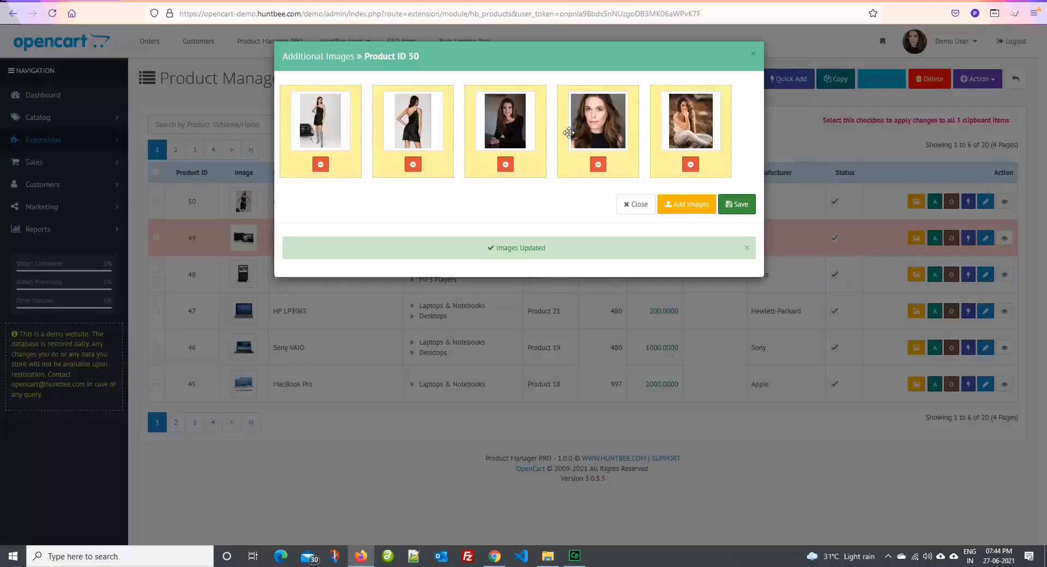
# Reorder the additional images with lady-profile-pic-3 first and lady-profile-pic-2 third, save the order and close the dialog.
pyautogui.moveTo(568, 132); pyautogui.dragTo(319, 130)
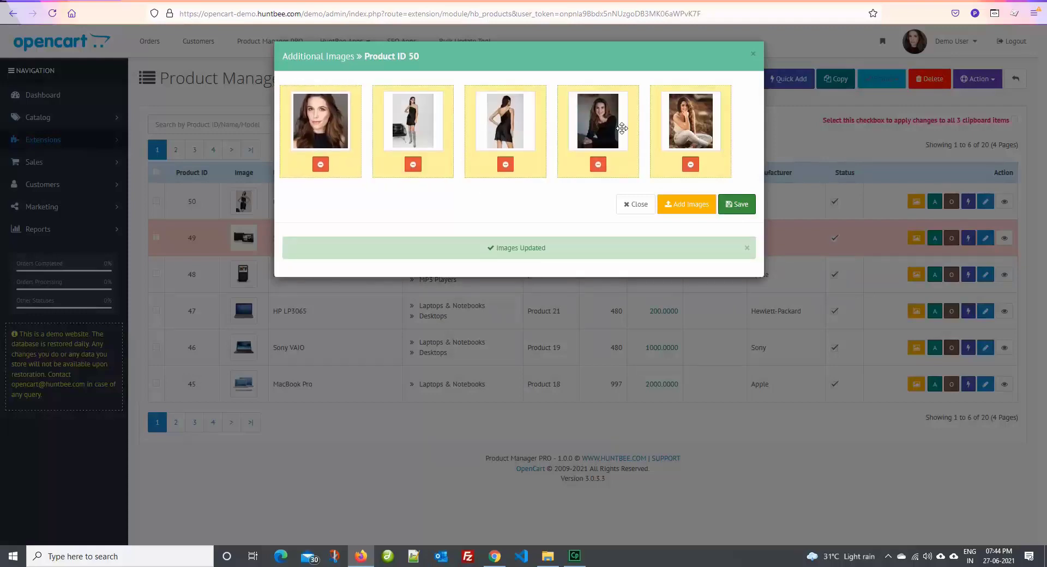
pyautogui.moveTo(690, 130); pyautogui.dragTo(504, 130)
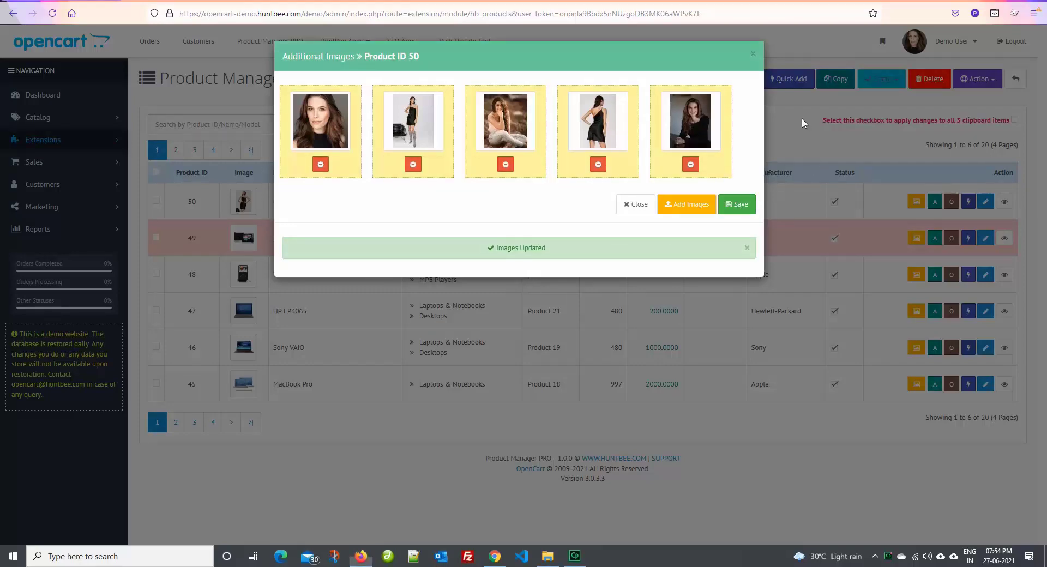
pyautogui.click(801, 118)
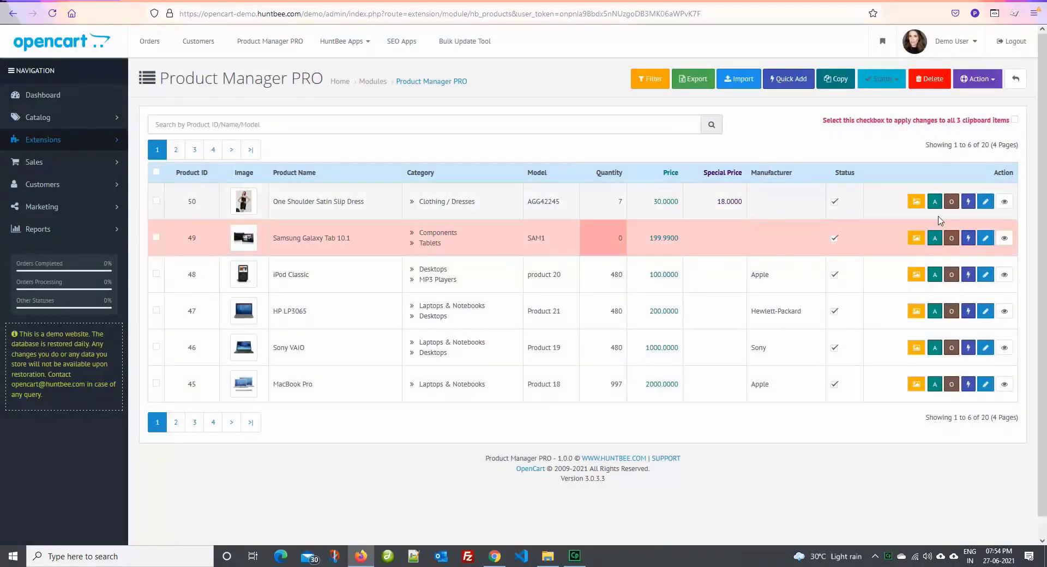
# Compare the image order on the One Shoulder Satin Slip Dress storefront page with its additional images in Product Manager PRO.
pyautogui.click(1004, 202)
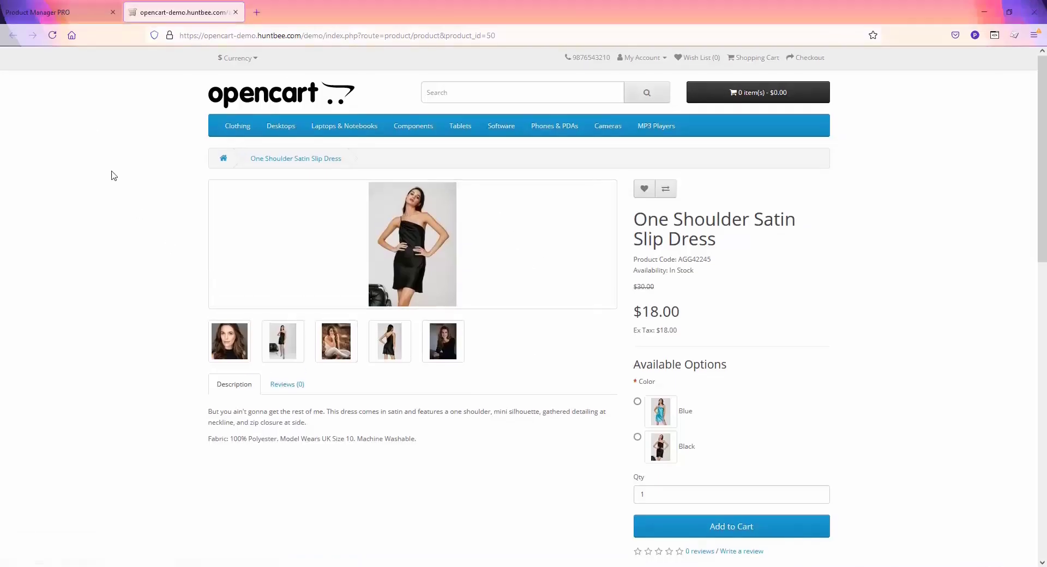
pyautogui.click(76, 11)
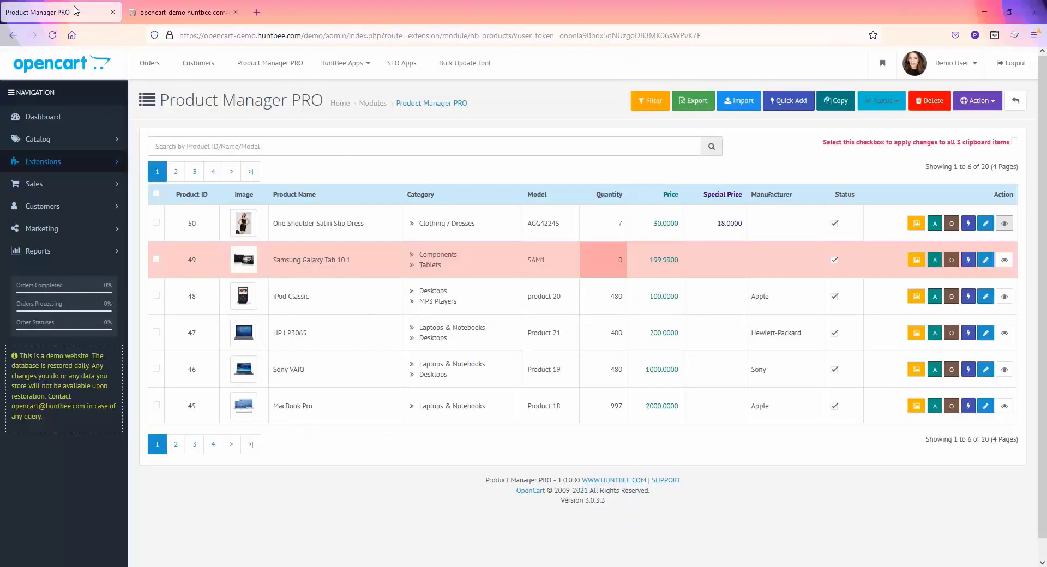
pyautogui.click(916, 224)
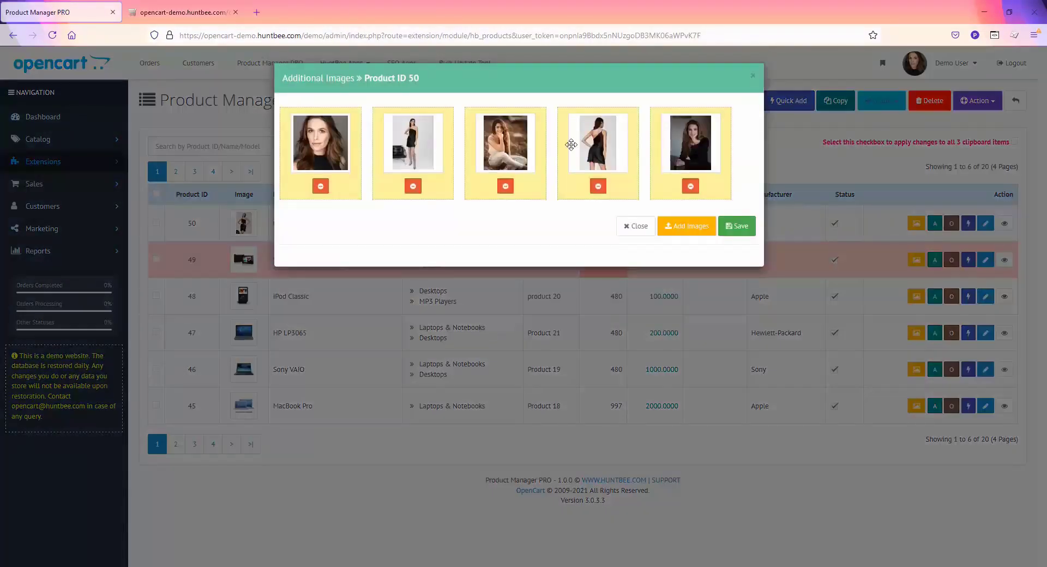
pyautogui.click(186, 17)
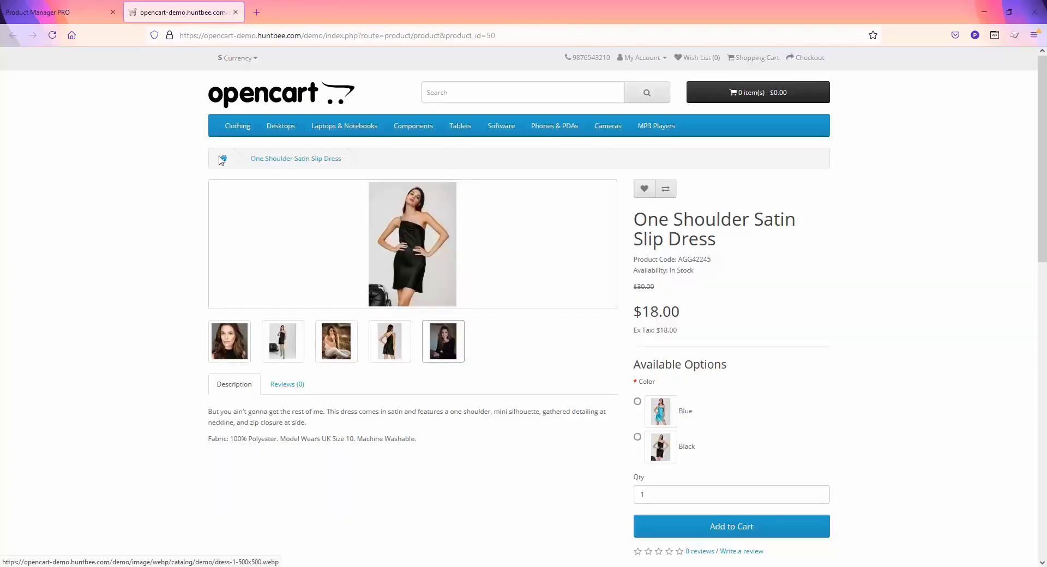
pyautogui.click(70, 15)
pyautogui.click(663, 365)
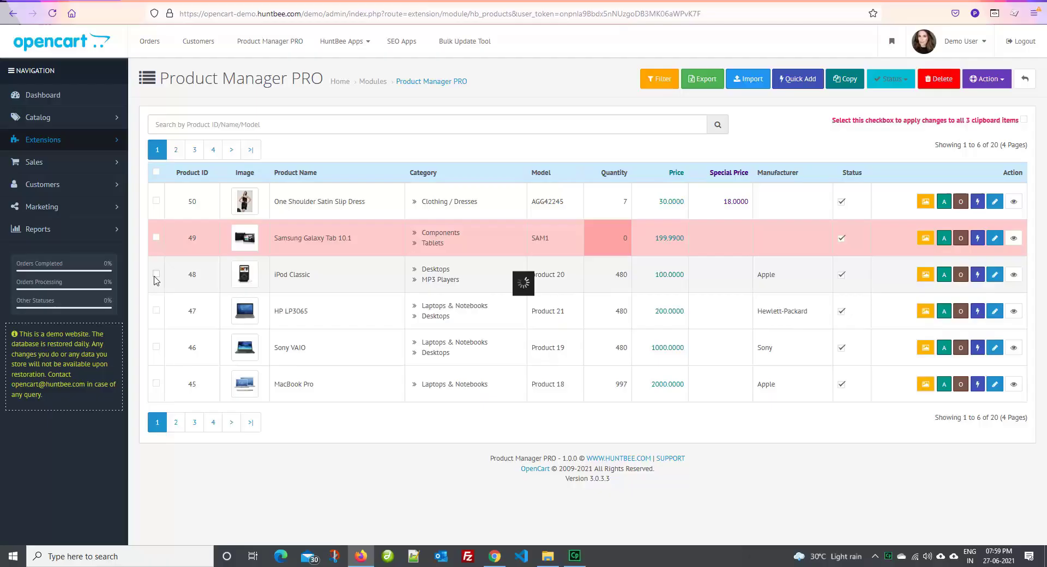
# Set the status of the iPod Classic, Sony VAIO and MacBook Pro to Disabled in one bulk change.
pyautogui.click(156, 279)
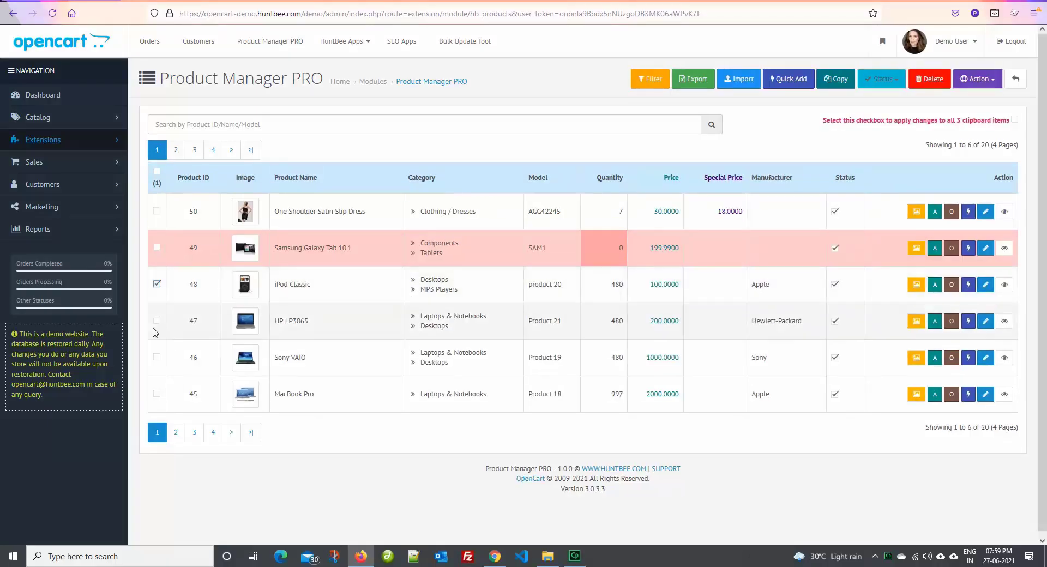
pyautogui.click(157, 357)
pyautogui.click(157, 394)
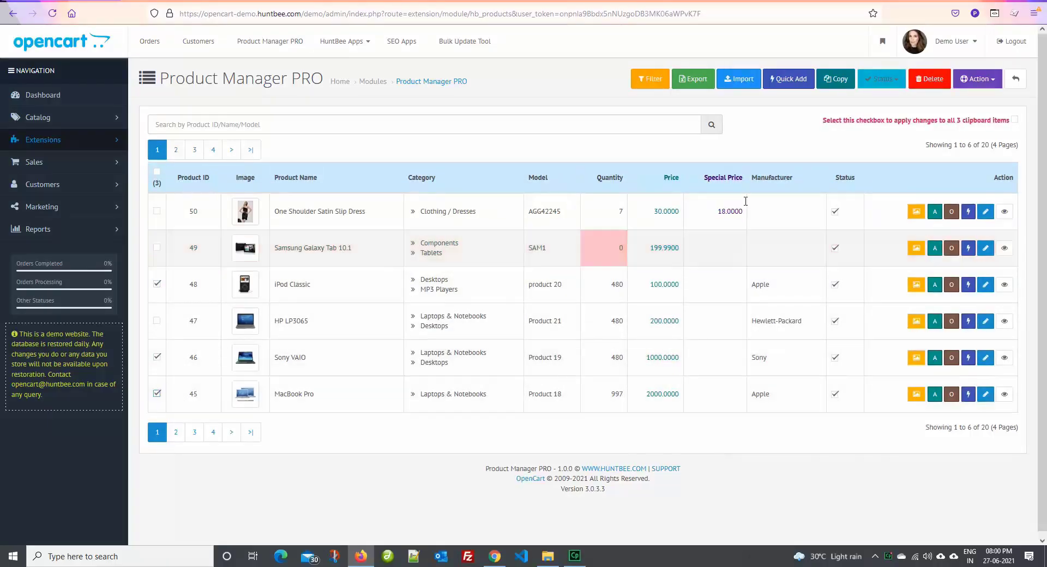
pyautogui.click(882, 80)
pyautogui.click(851, 116)
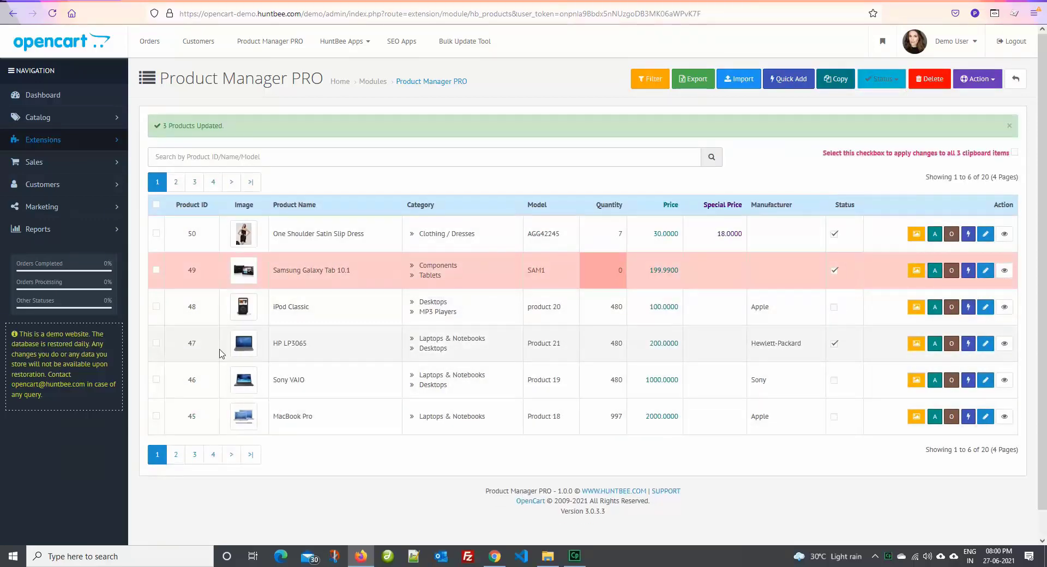
# Enable the iPod Classic and Sony VAIO in one bulk change, and the MacBook Pro directly in its own row.
pyautogui.click(156, 308)
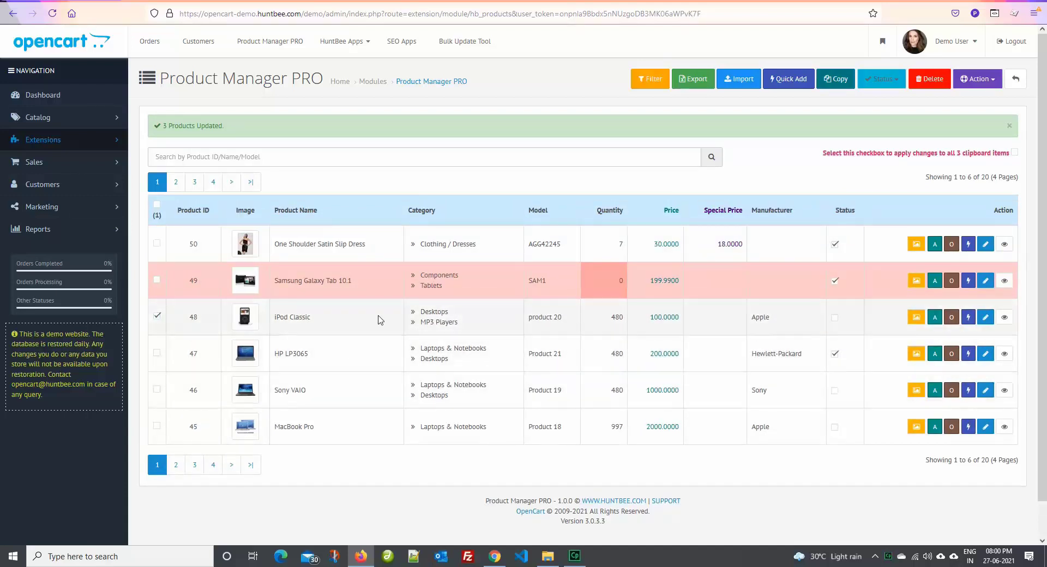
pyautogui.click(157, 389)
pyautogui.click(881, 79)
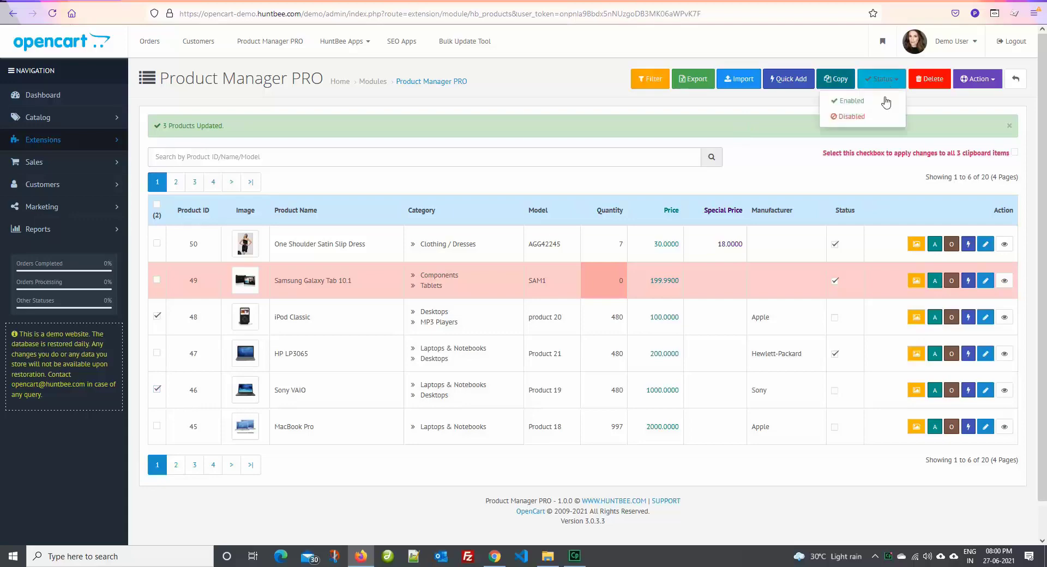
pyautogui.click(861, 107)
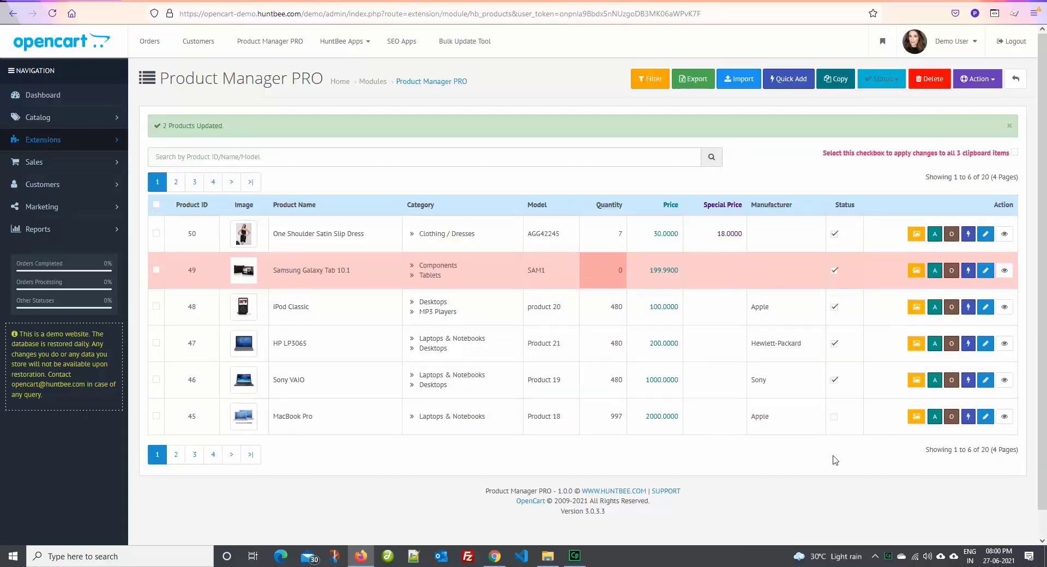
pyautogui.click(833, 416)
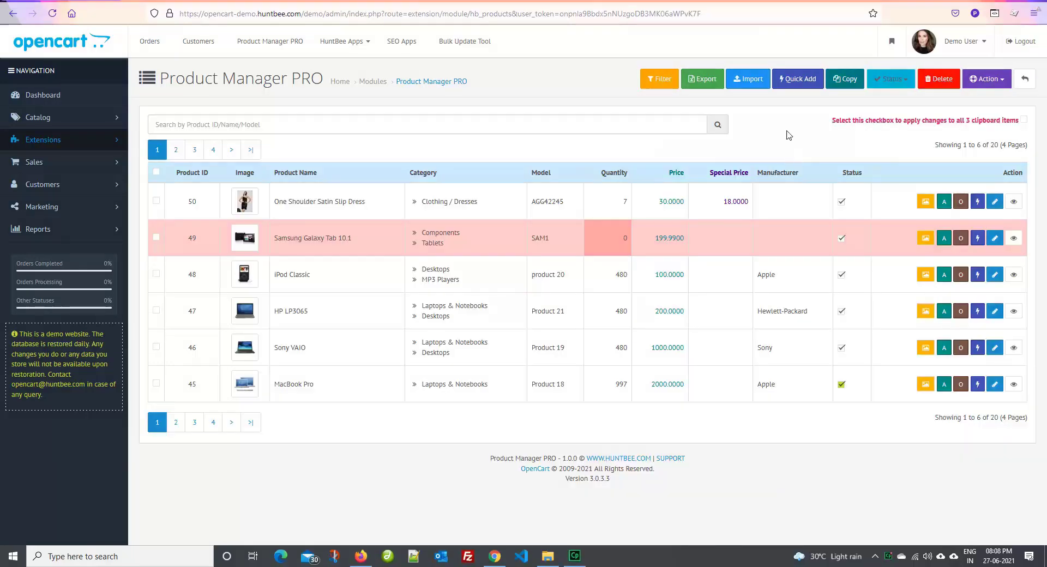
# Look over the quick edit form of the One Shoulder Satin Slip Dress and the iPod Classic's SEO, data and category fields.
pyautogui.click(979, 202)
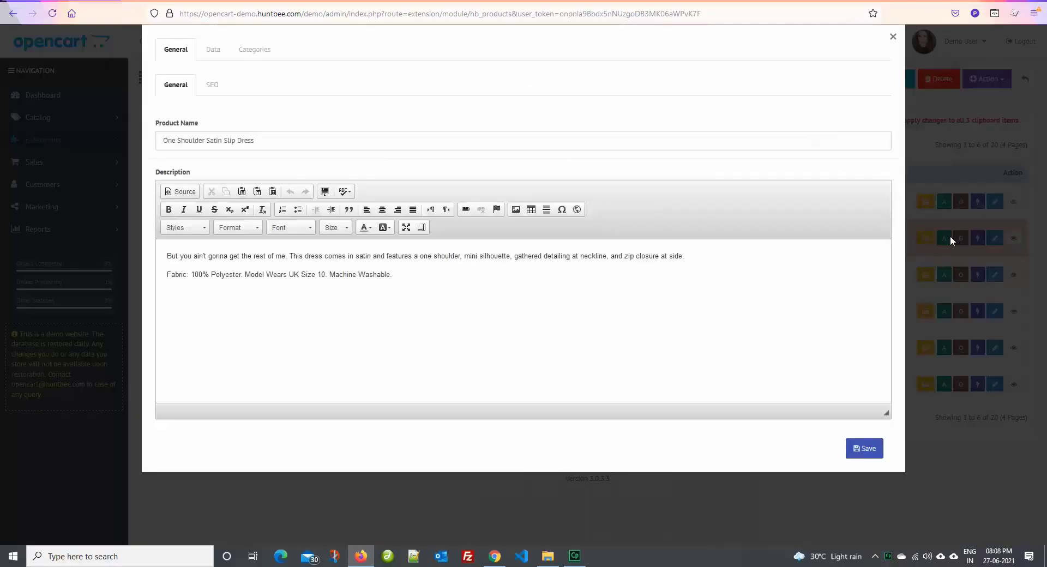
pyautogui.click(950, 235)
pyautogui.click(977, 275)
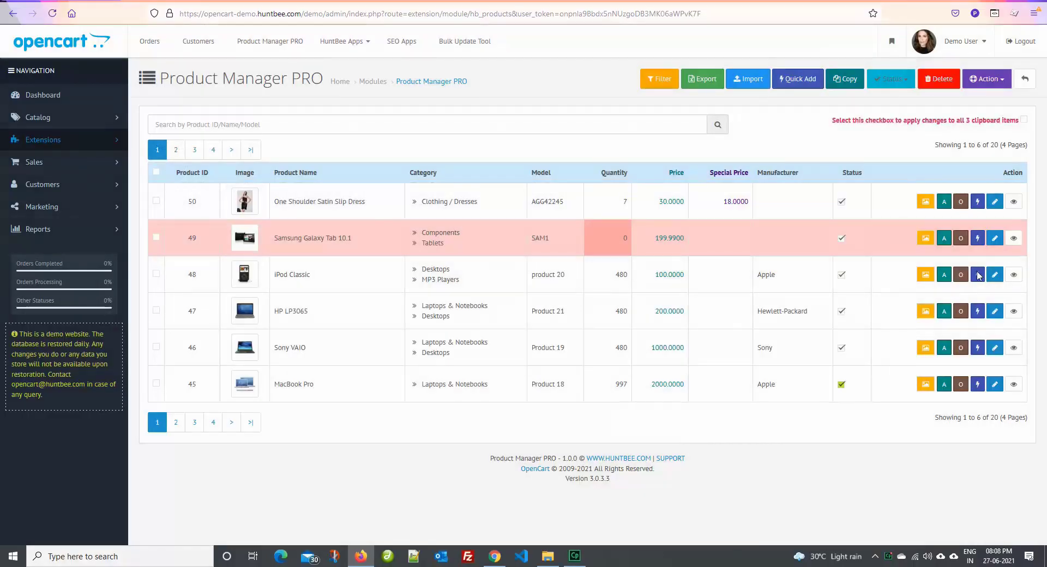
pyautogui.click(212, 83)
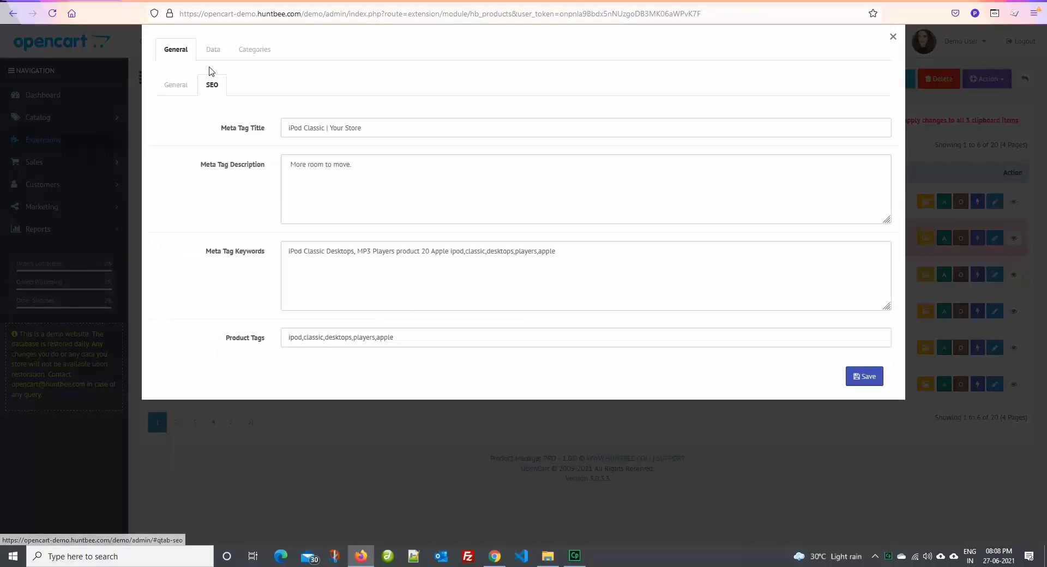
pyautogui.click(213, 57)
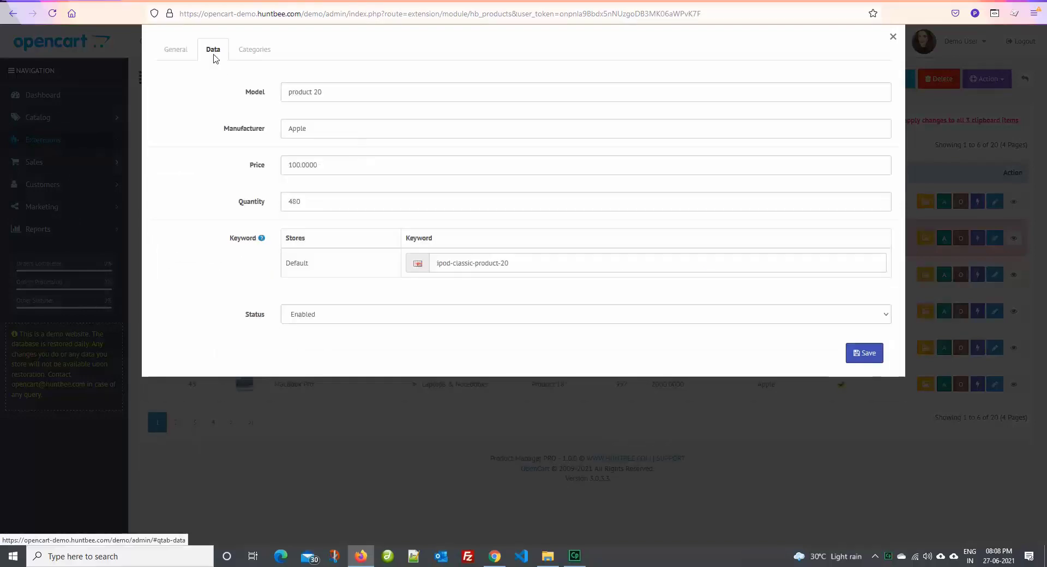
pyautogui.click(254, 56)
pyautogui.click(567, 294)
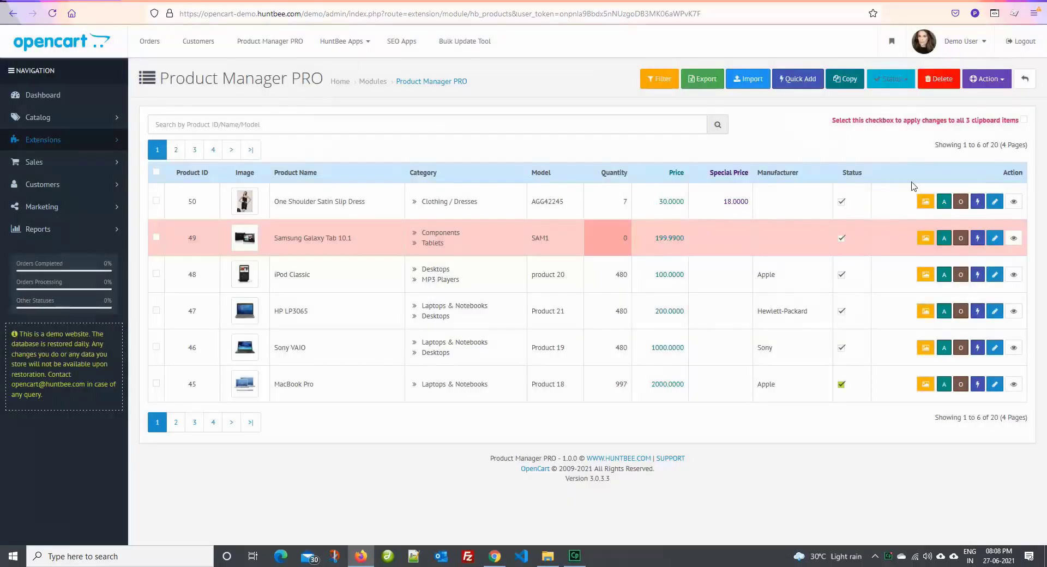
# Quick-add a product named Test Product with price 100, quantity 5 and status Enabled.
pyautogui.click(800, 86)
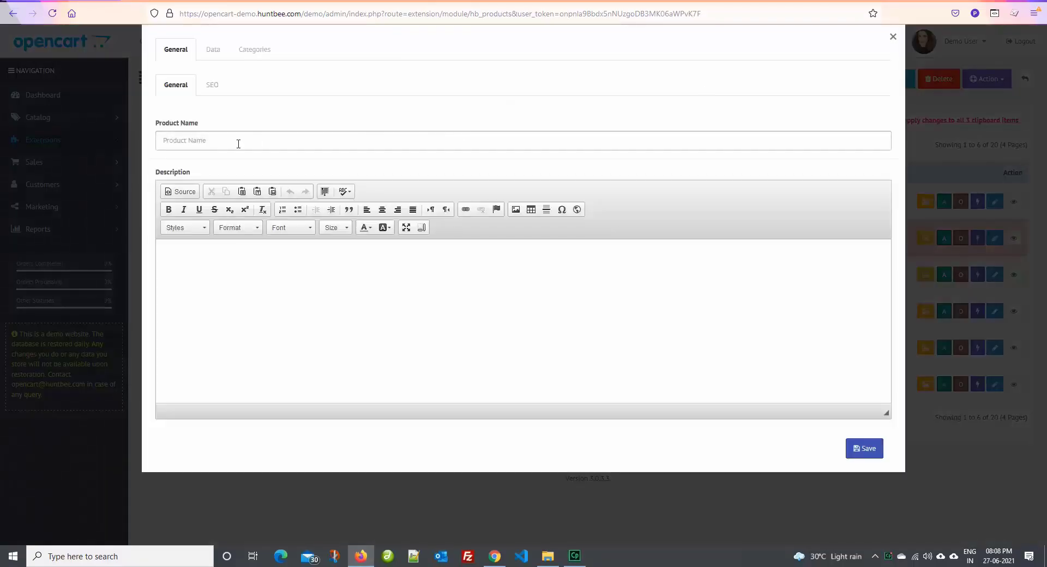
pyautogui.write('Test Product')
pyautogui.click(215, 54)
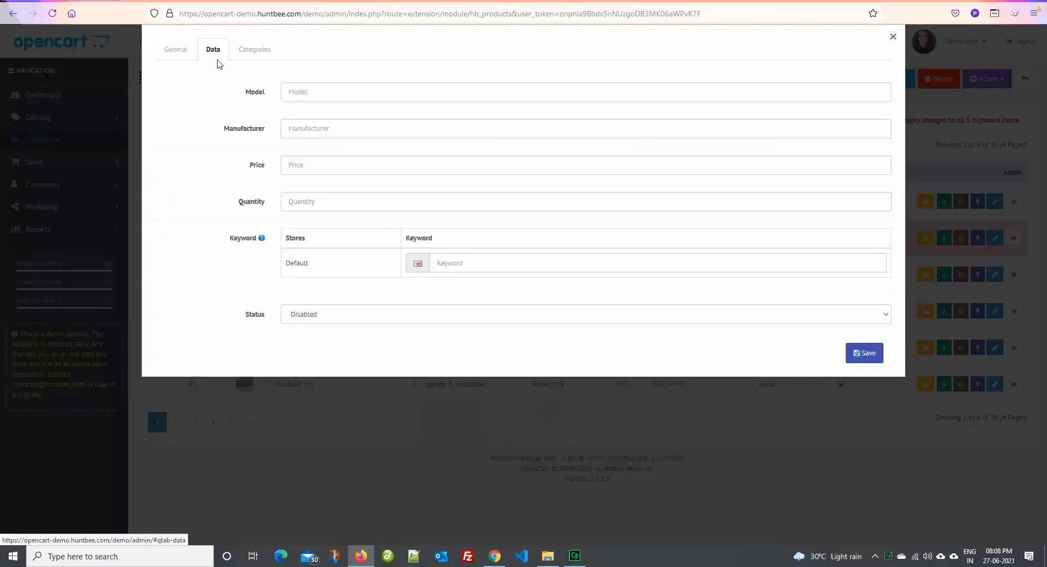
pyautogui.click(302, 165)
pyautogui.write('100')
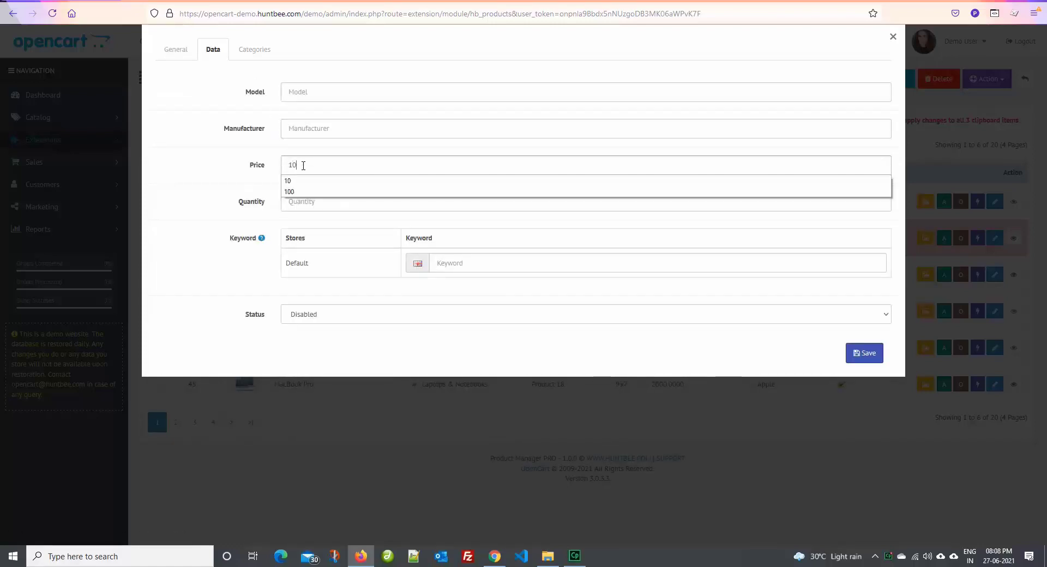
pyautogui.click(308, 210)
pyautogui.write('5')
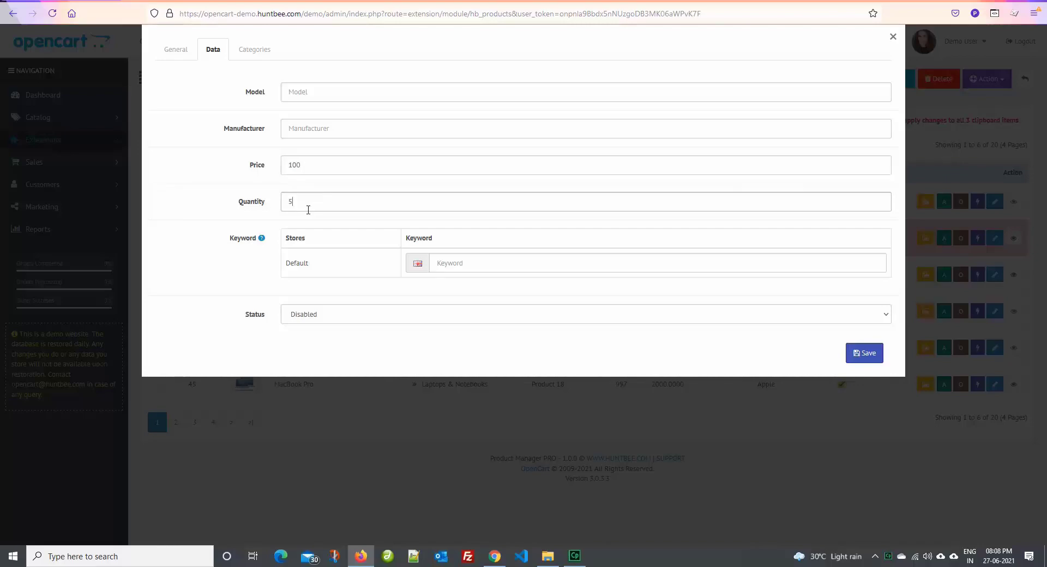
pyautogui.click(410, 319)
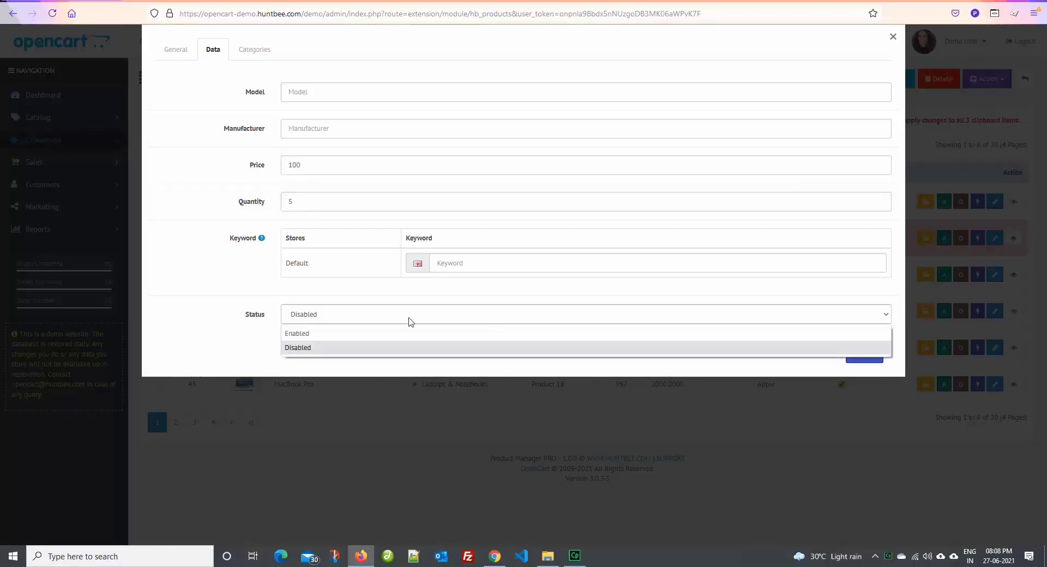
pyautogui.click(332, 334)
pyautogui.click(862, 355)
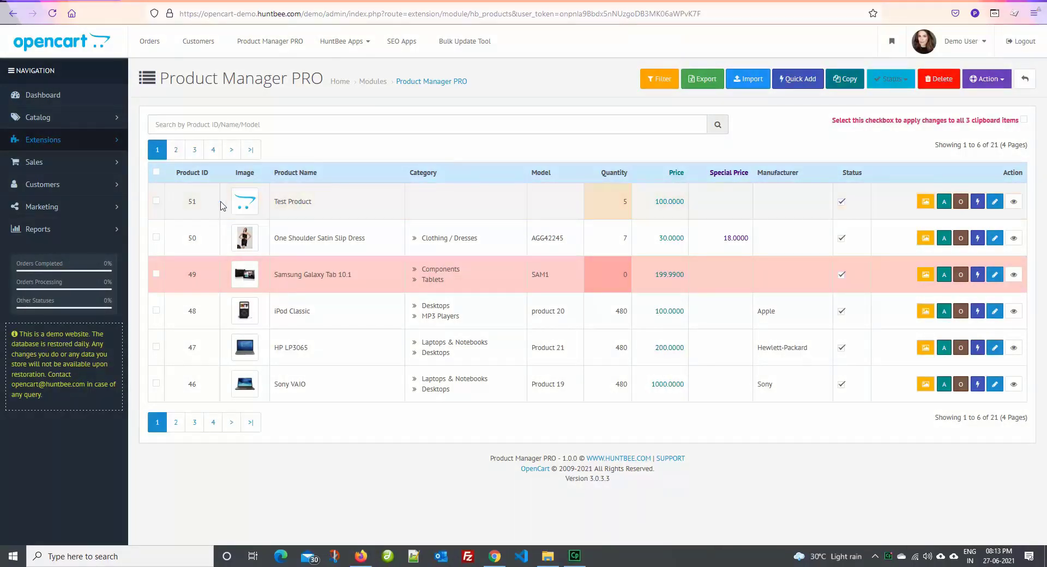
# Copy the Test Product and the iPod Classic together and dismiss the resulting notice.
pyautogui.click(157, 203)
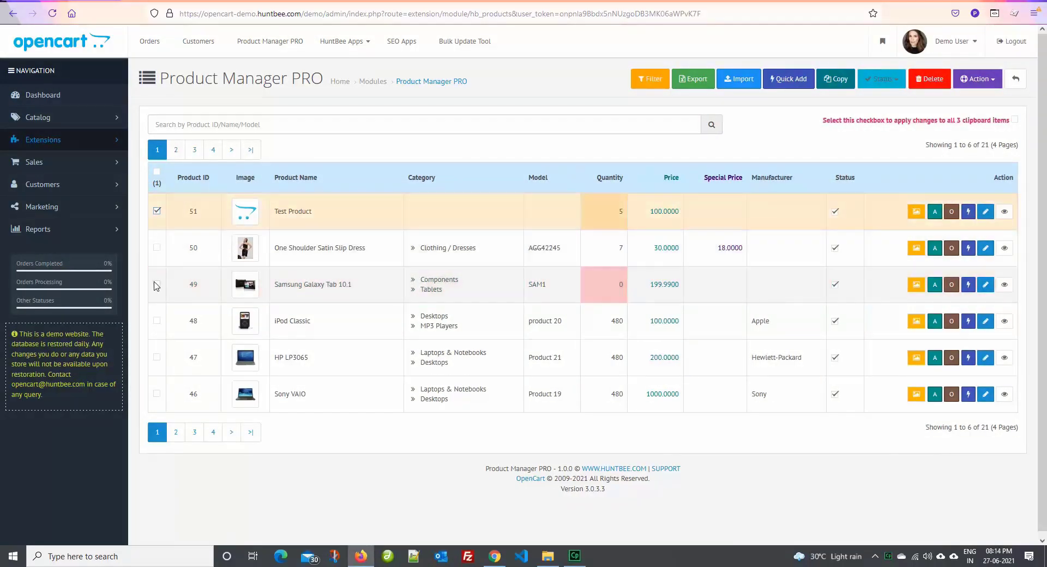
pyautogui.click(157, 321)
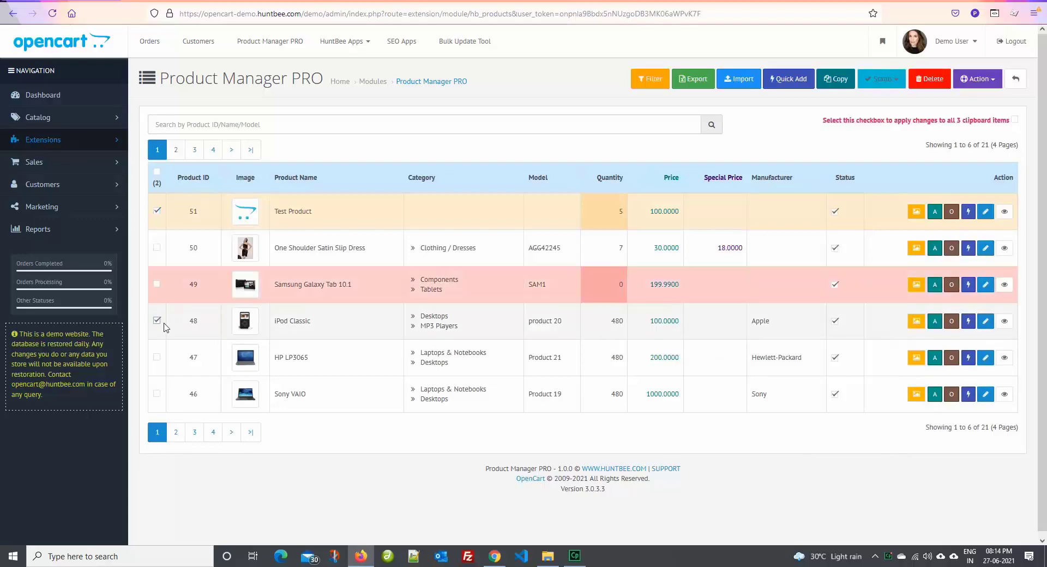
pyautogui.click(839, 81)
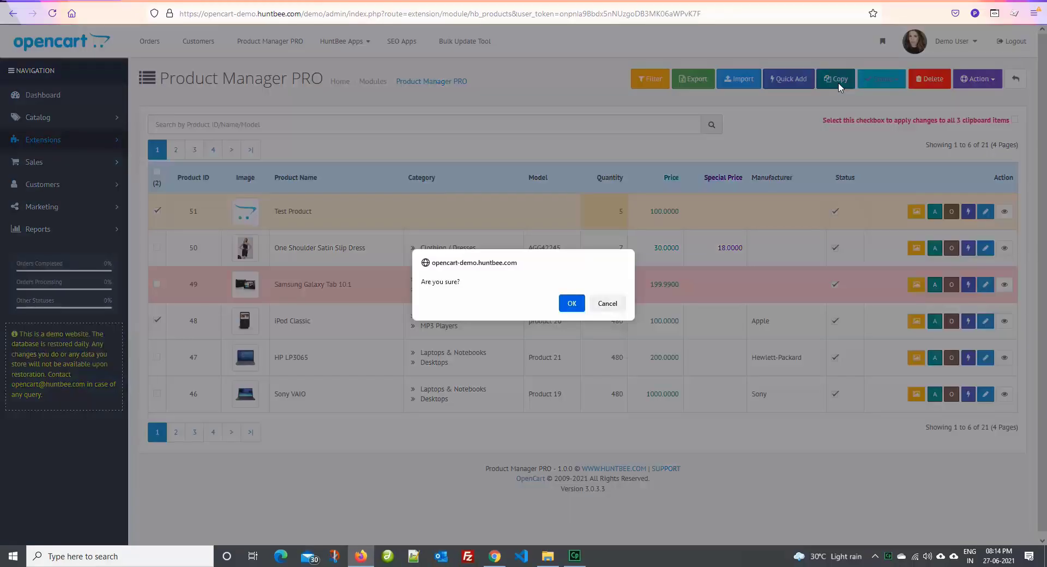
pyautogui.click(571, 305)
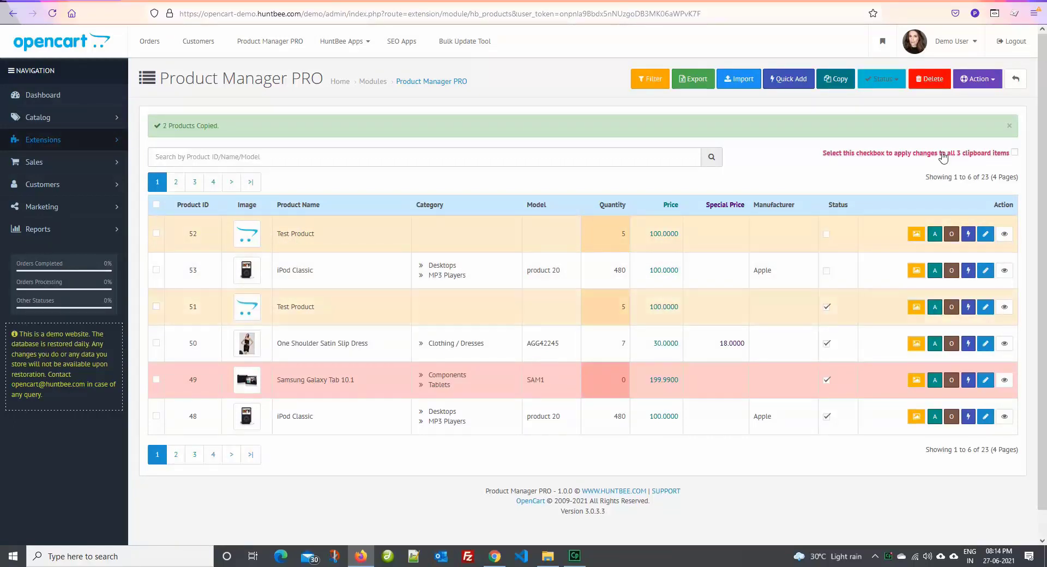
pyautogui.click(1009, 130)
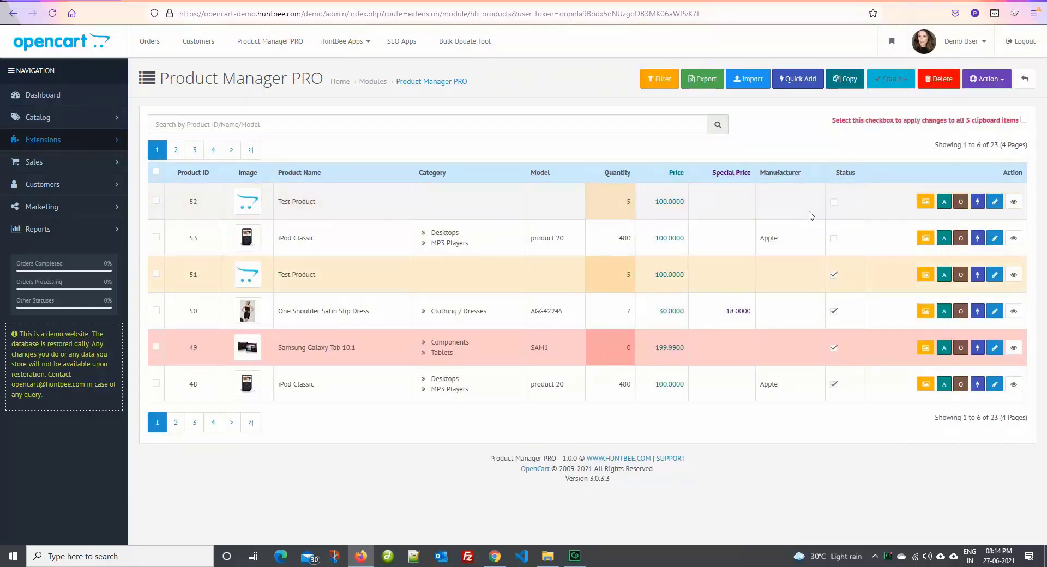
# Delete the copied Test Product, the copied iPod Classic and the original Test Product together.
pyautogui.click(156, 201)
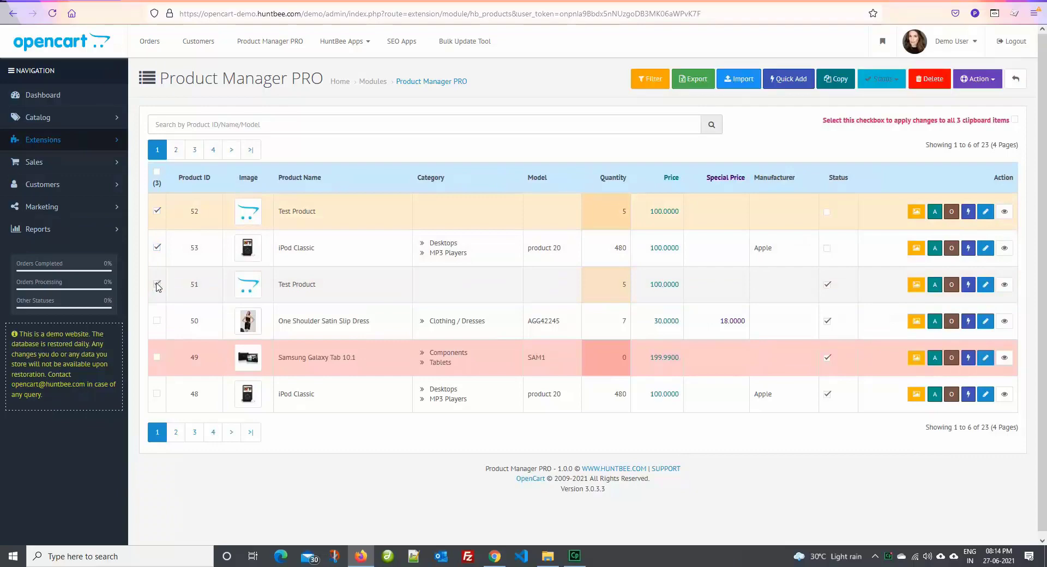
pyautogui.click(938, 85)
pyautogui.click(573, 304)
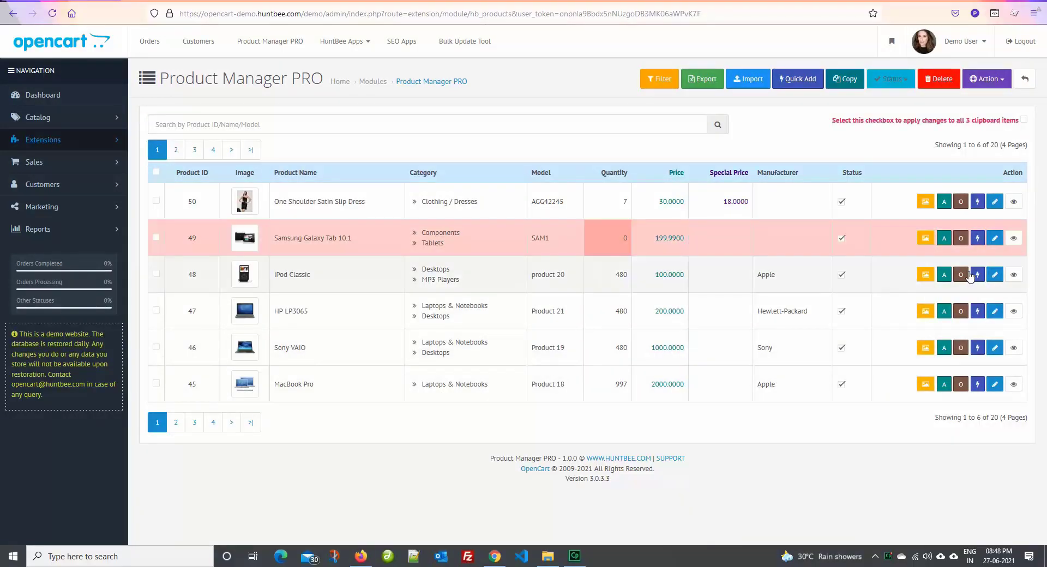
# Look over the Color option of the One Shoulder Satin Slip Dress and its available option values.
pyautogui.click(961, 203)
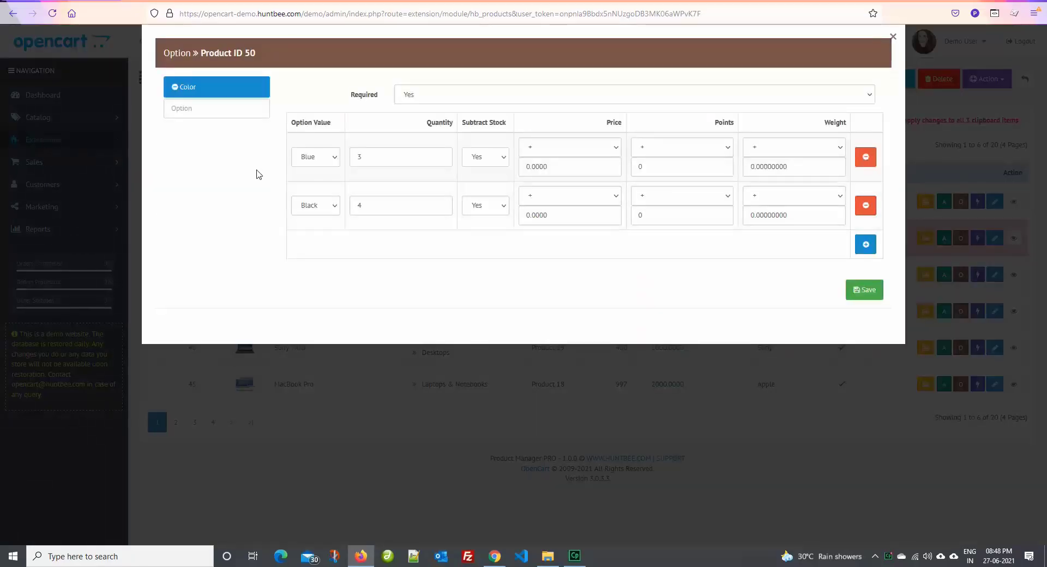
pyautogui.click(330, 163)
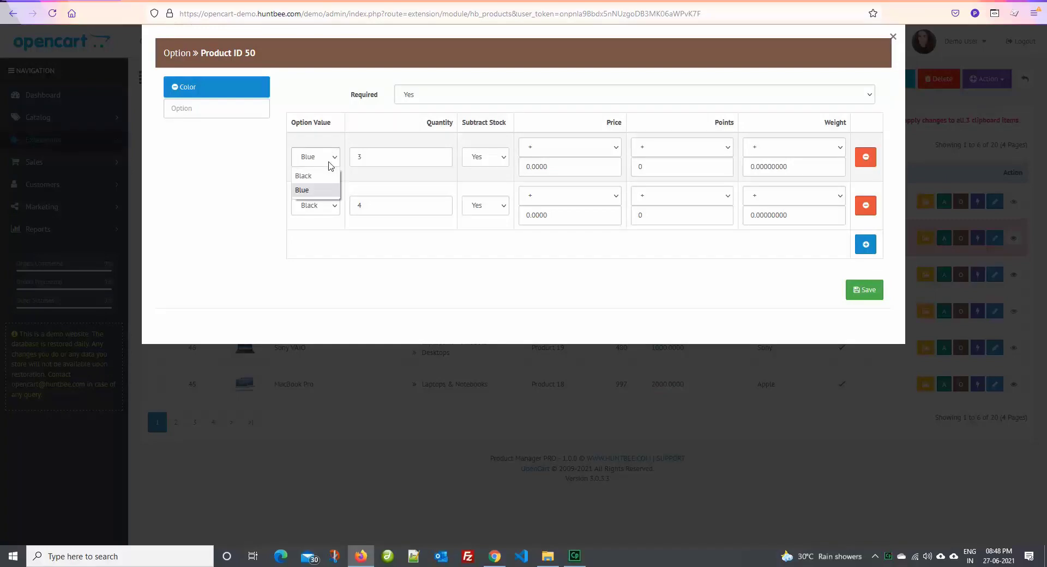
pyautogui.click(329, 163)
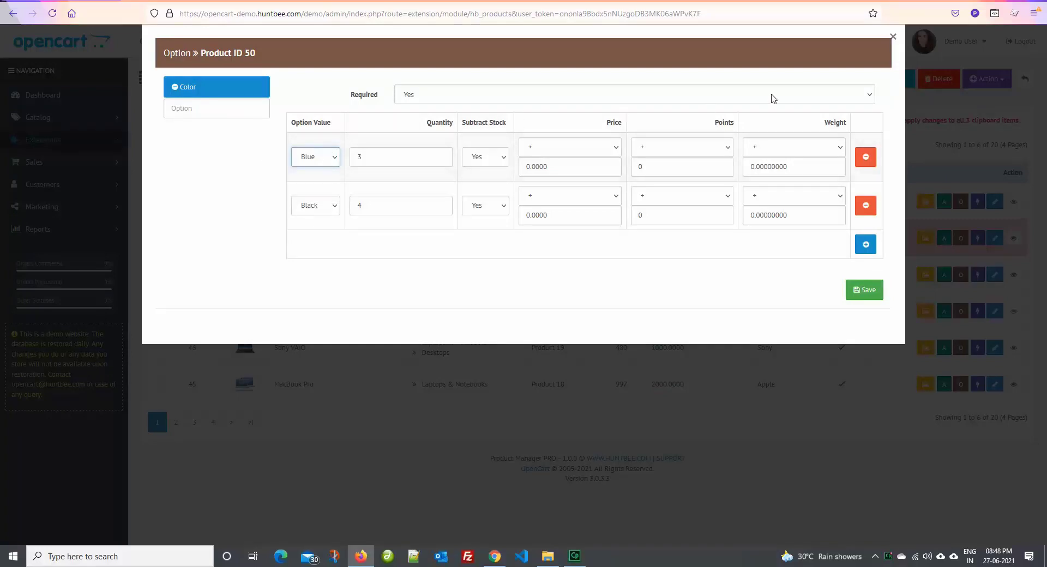
pyautogui.click(893, 38)
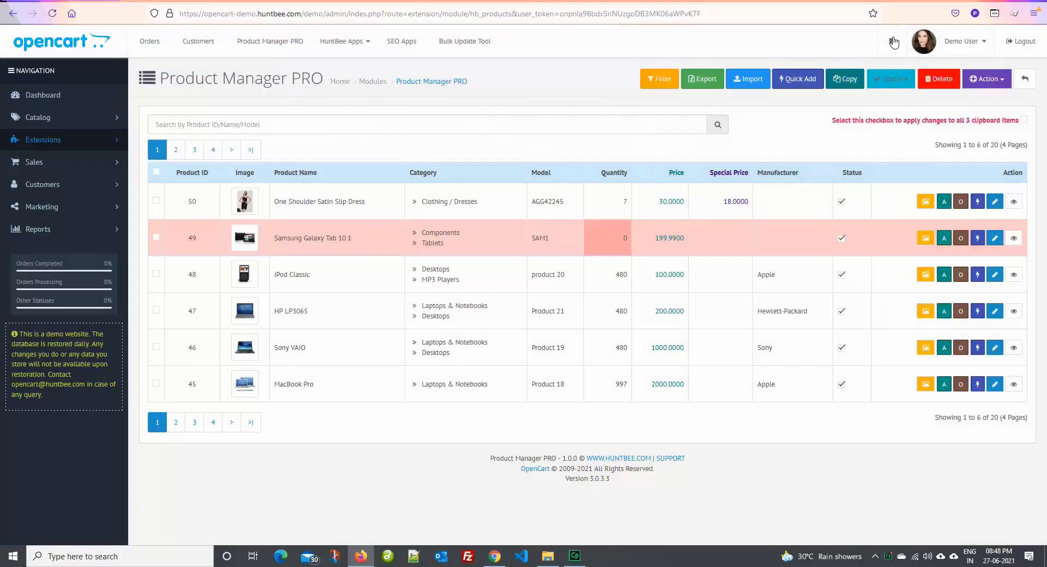
# Add the attribute "test 1" with the text "test" to the One Shoulder Satin Slip Dress and check the saved entry.
pyautogui.click(934, 202)
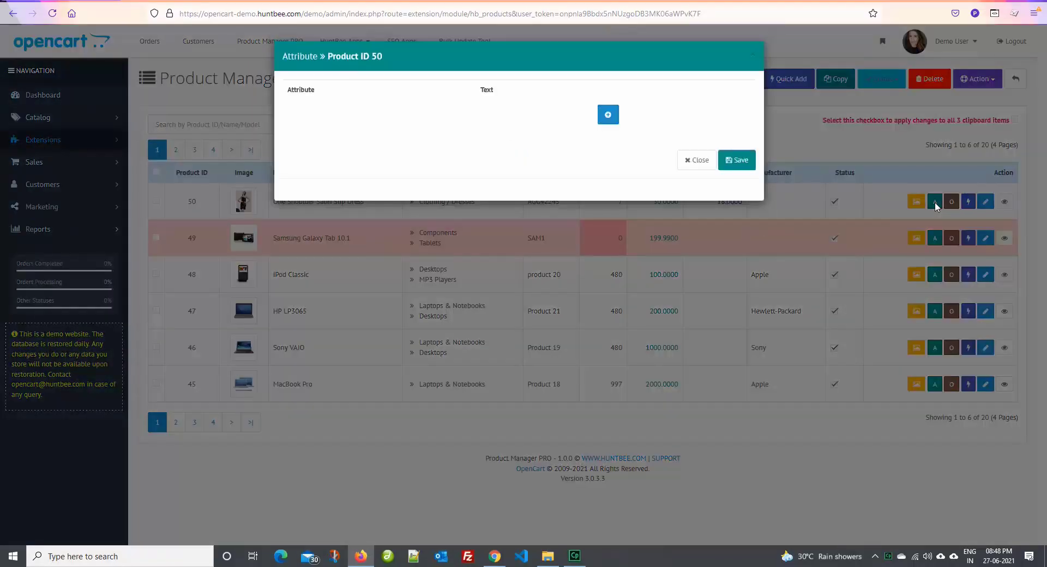
pyautogui.click(607, 115)
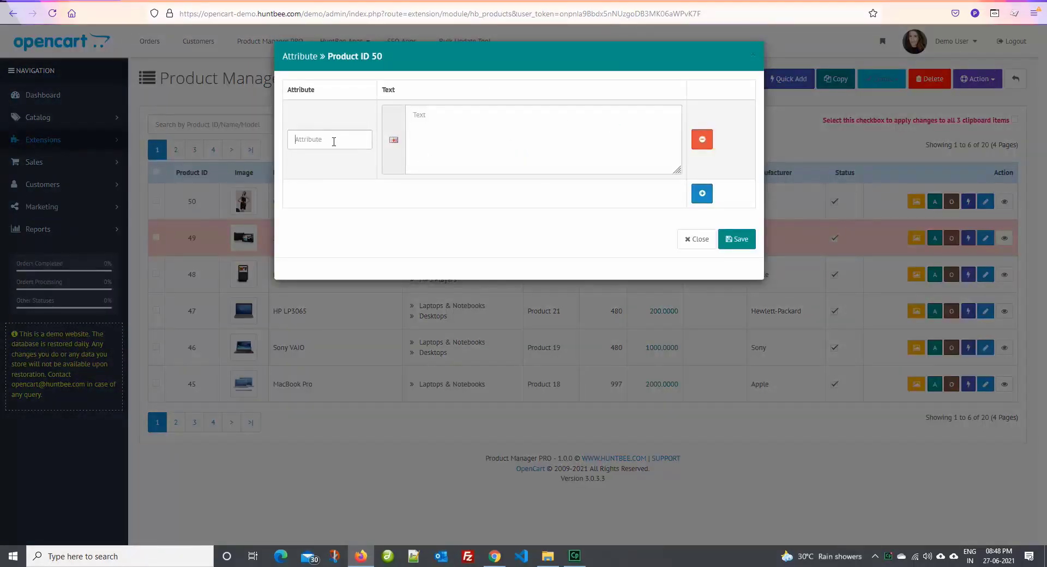
pyautogui.click(334, 141)
pyautogui.click(325, 174)
pyautogui.click(454, 137)
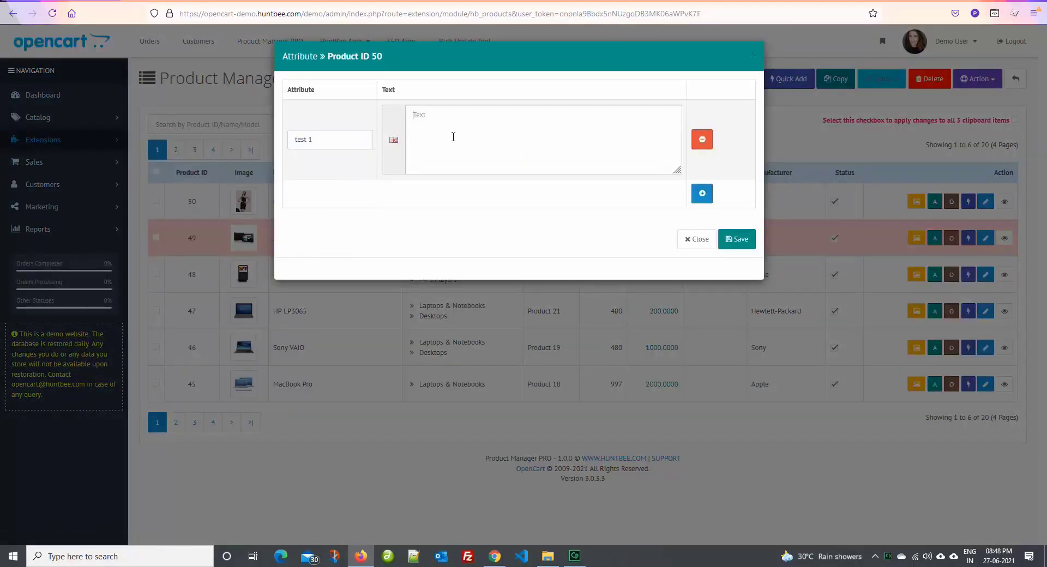
pyautogui.click(727, 243)
pyautogui.click(703, 241)
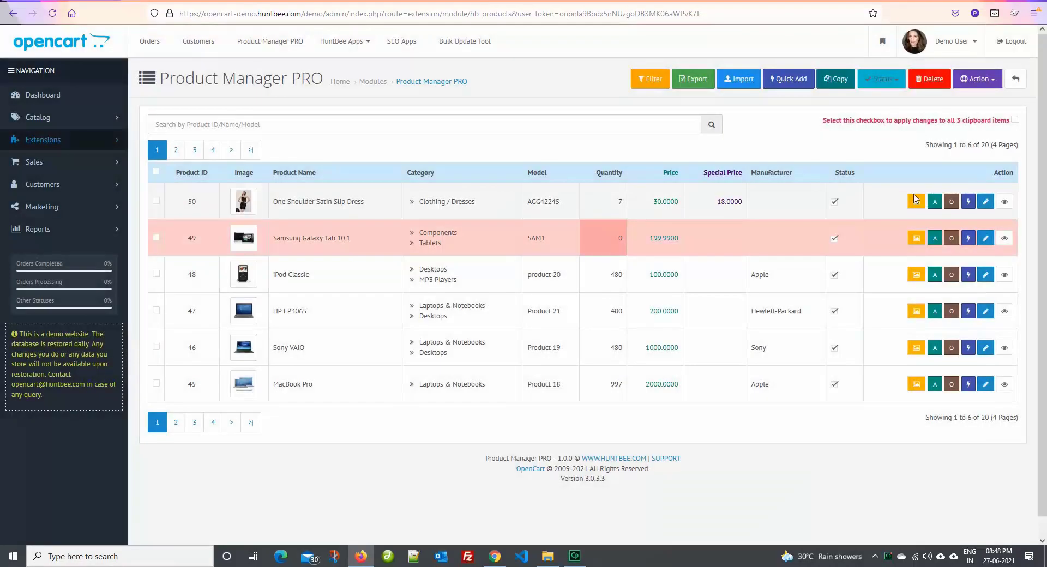
pyautogui.click(941, 201)
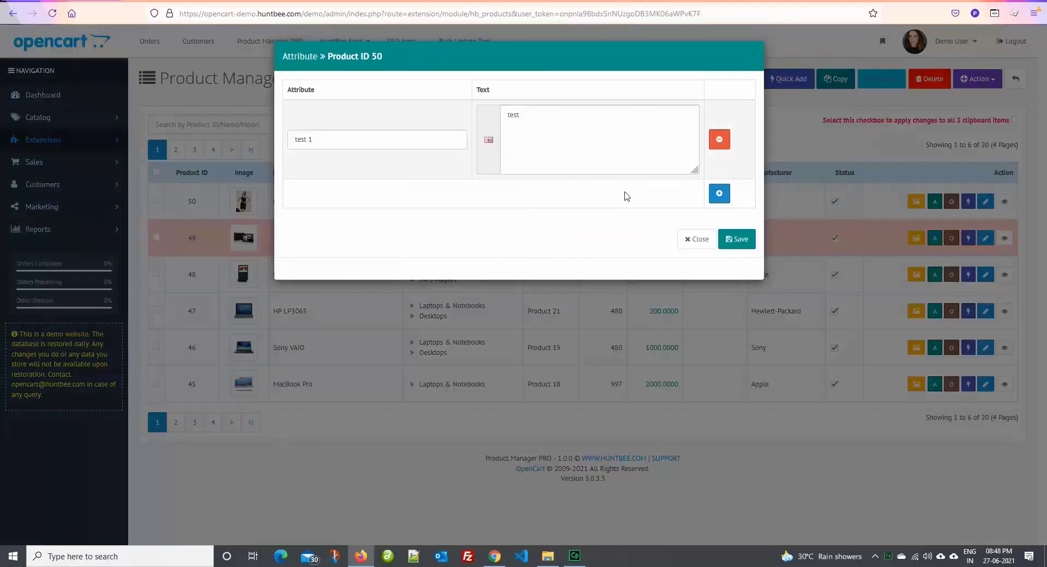
pyautogui.click(698, 238)
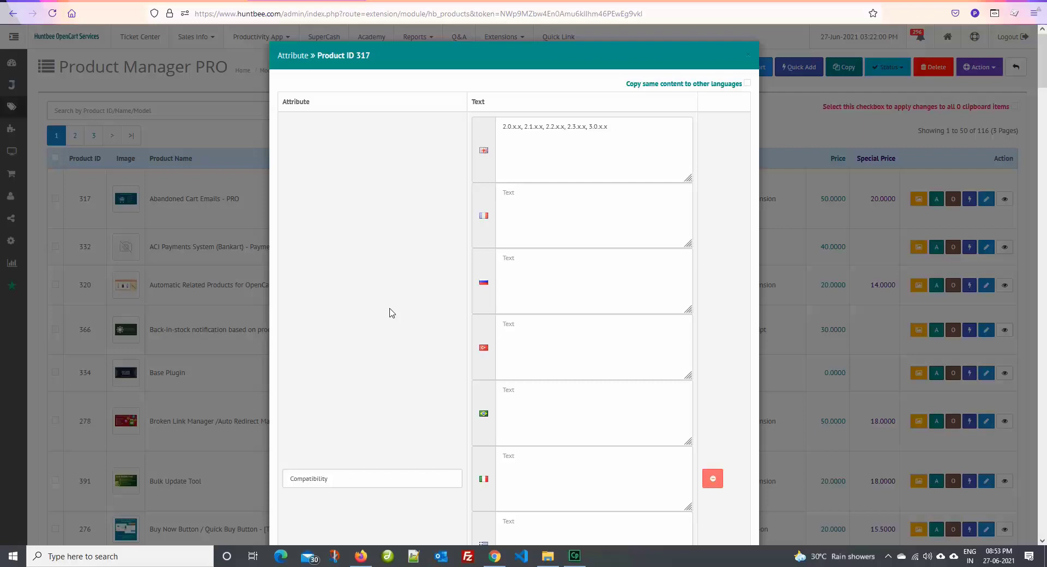
# Turn on copying the same attribute content to the other languages for the Abandoned Cart Emails - PRO product.
pyautogui.click(746, 84)
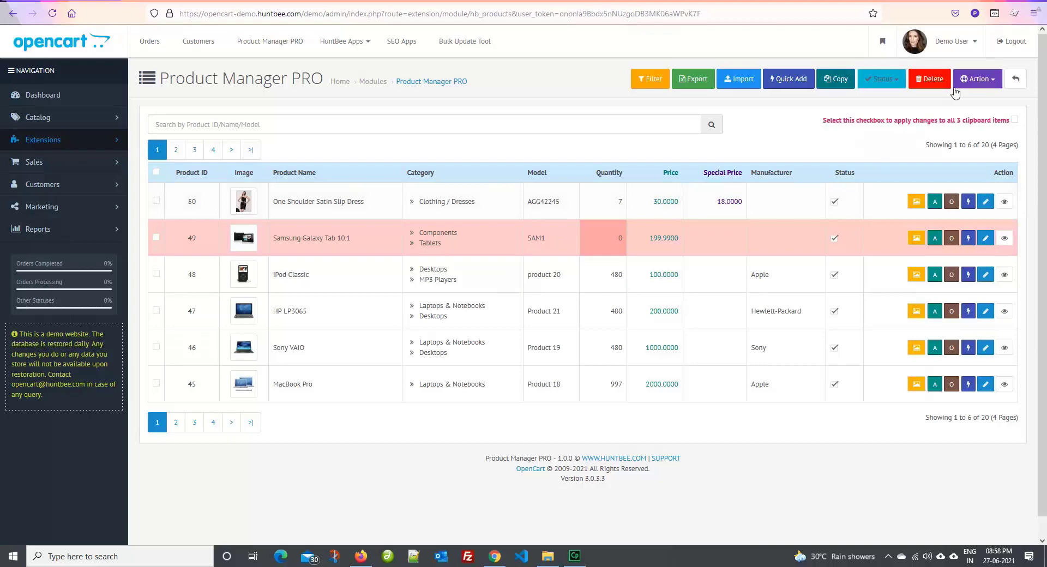
# Review the products held in the clipboard and the current categories of the HP LP3065 and Sony VAIO.
pyautogui.click(978, 78)
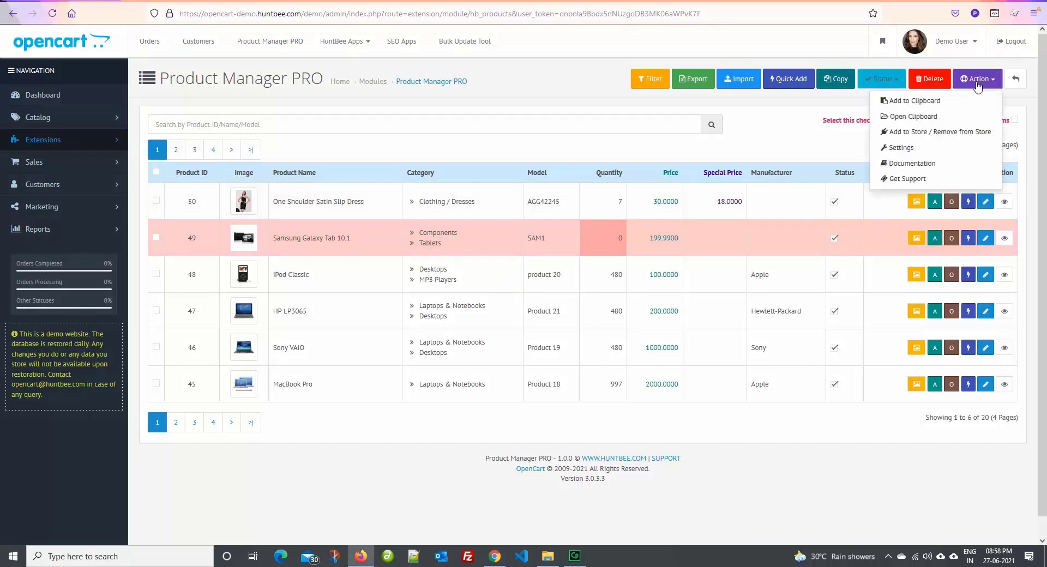
pyautogui.click(925, 118)
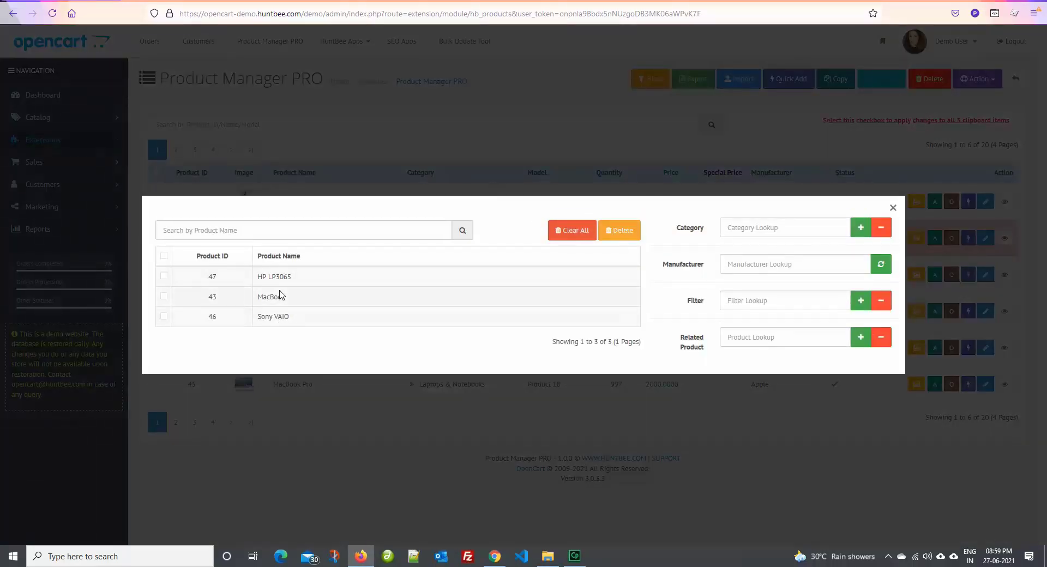
pyautogui.click(892, 208)
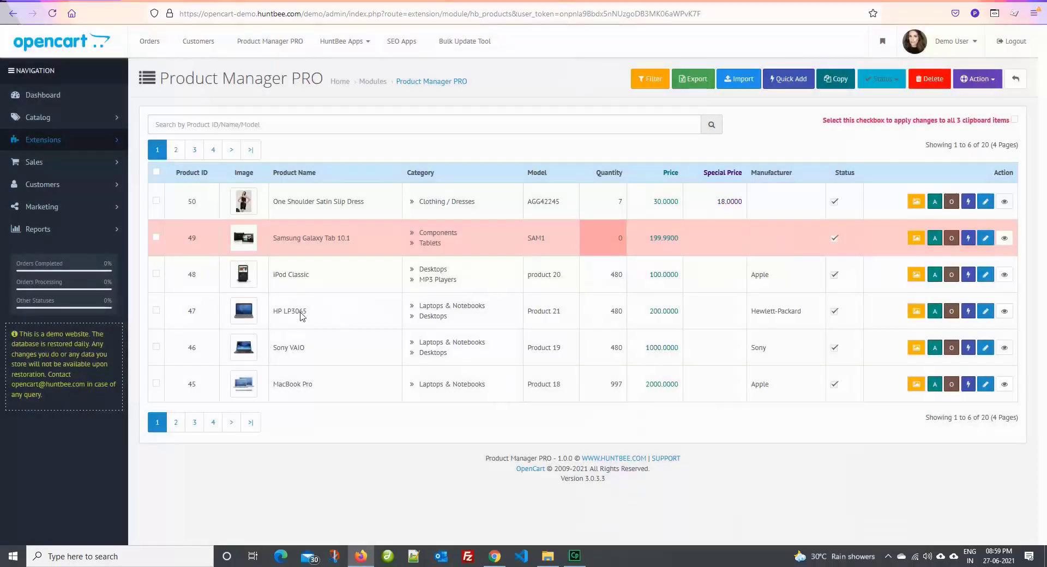
pyautogui.moveTo(273, 311); pyautogui.dragTo(307, 311)
pyautogui.moveTo(273, 347); pyautogui.dragTo(313, 350)
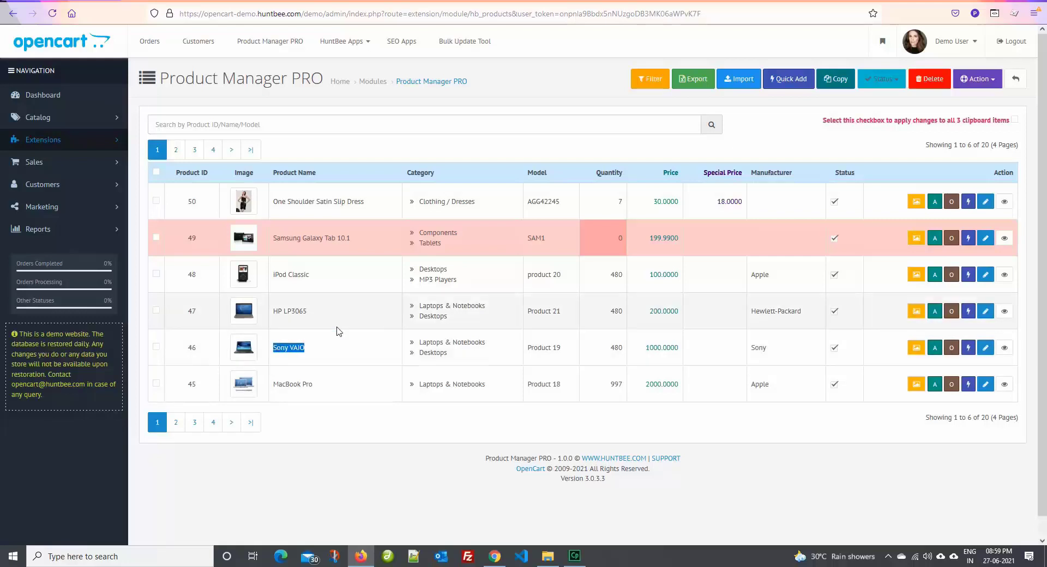
pyautogui.moveTo(424, 309); pyautogui.dragTo(456, 306)
pyautogui.moveTo(427, 342); pyautogui.dragTo(445, 342)
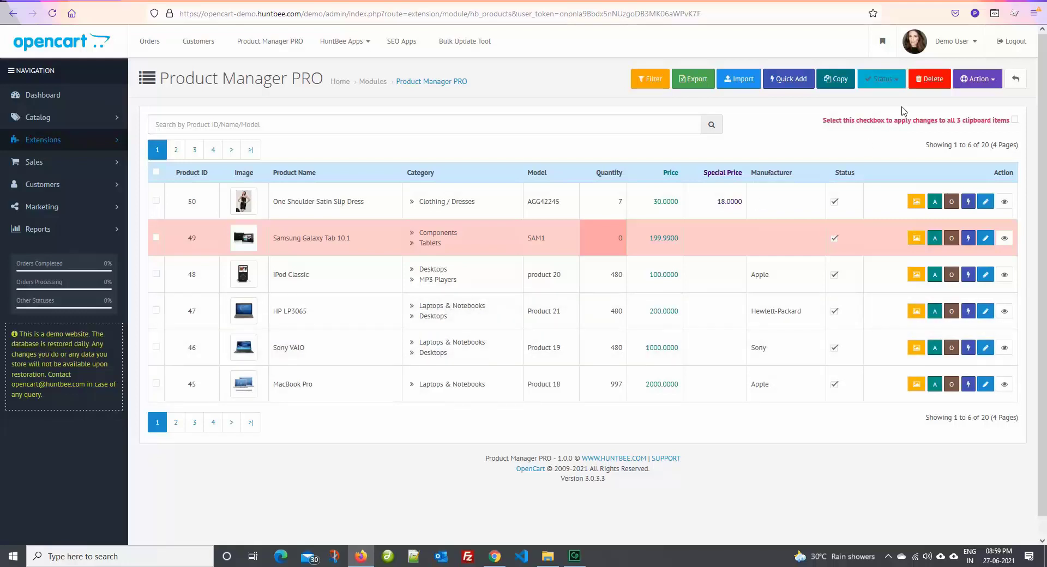
# Add all clipboard products to the category MP3 Players > test 5 and check the categories of the HP LP3065.
pyautogui.click(967, 80)
pyautogui.click(934, 124)
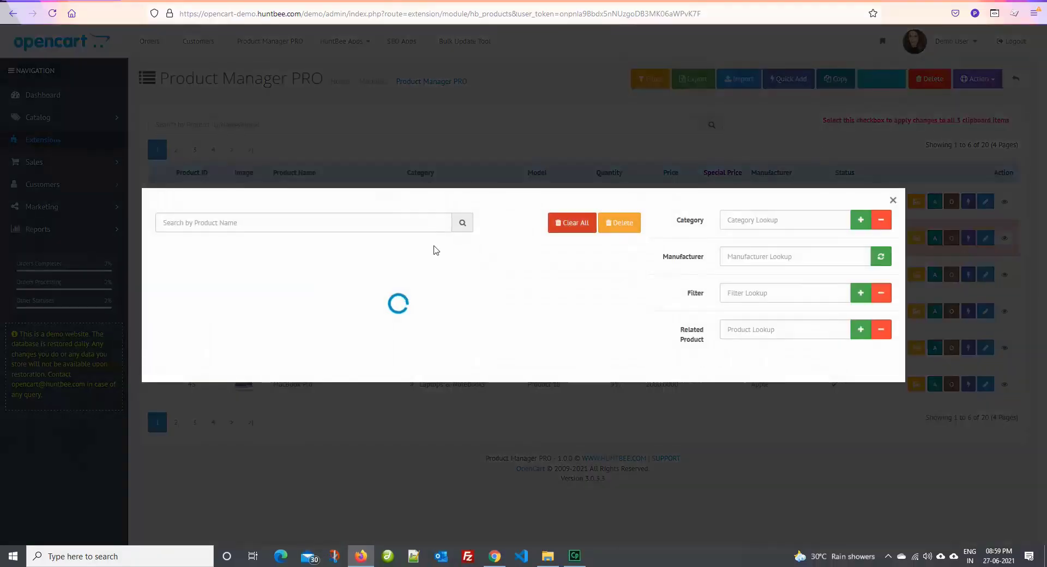
pyautogui.click(749, 227)
pyautogui.write('mp')
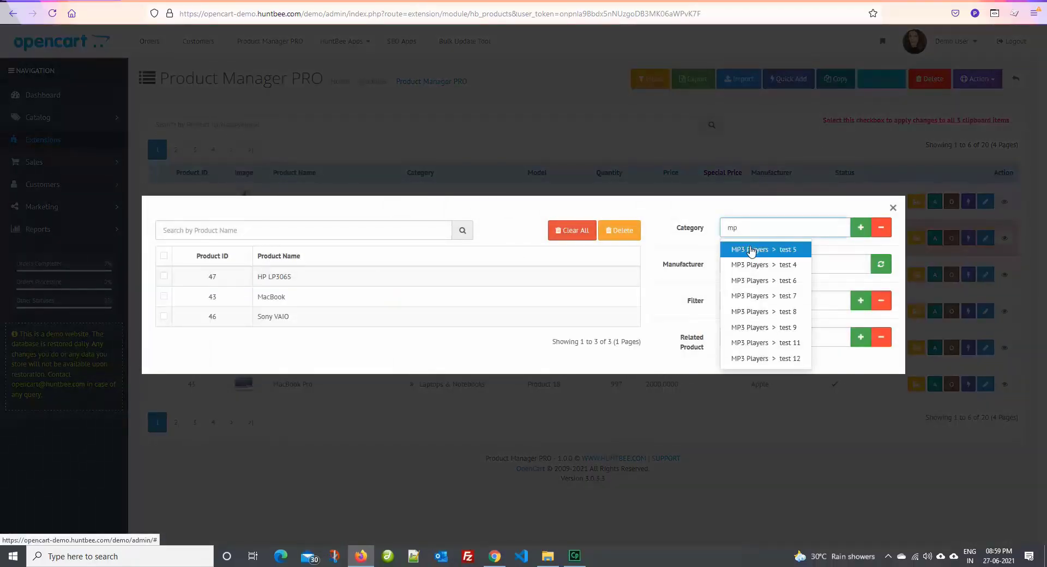
pyautogui.click(750, 249)
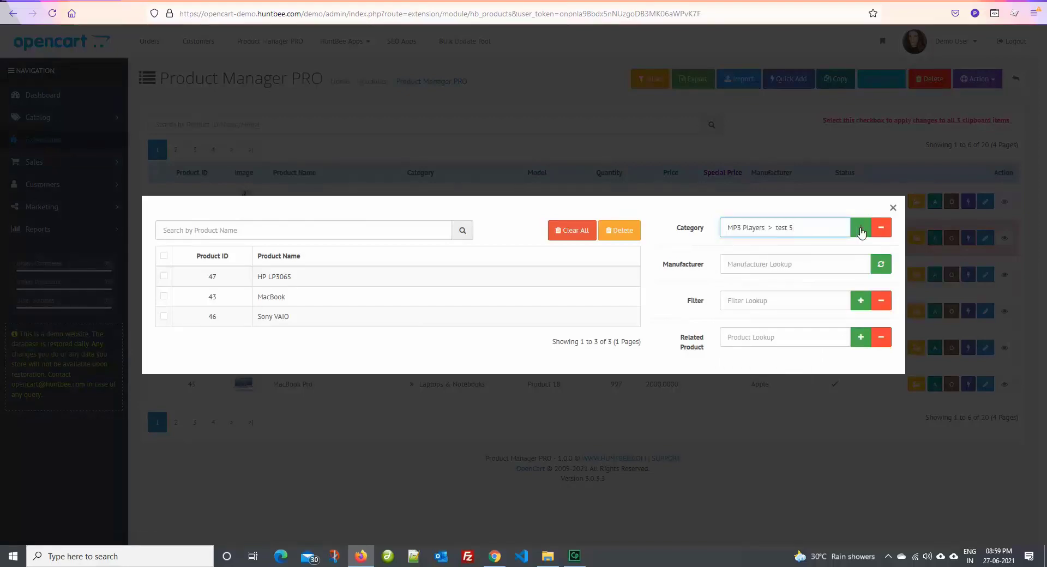
pyautogui.click(860, 229)
pyautogui.click(577, 305)
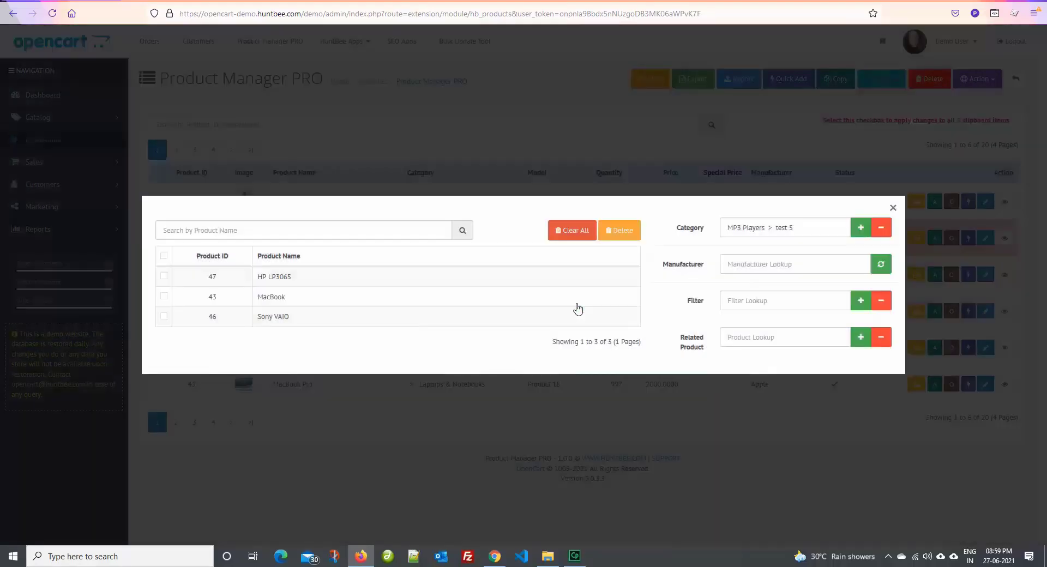
pyautogui.click(893, 199)
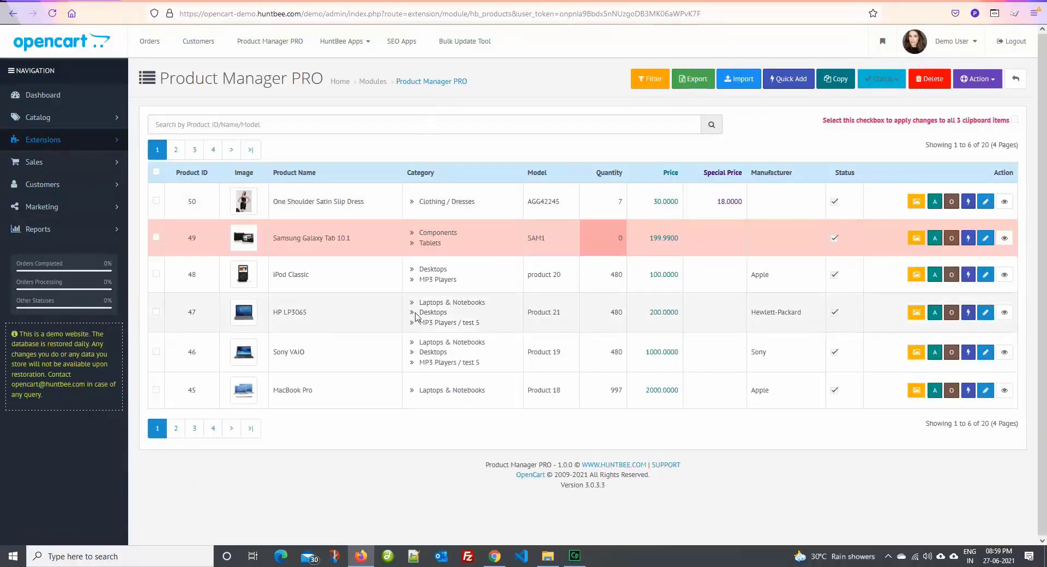
pyautogui.moveTo(434, 322); pyautogui.dragTo(479, 322)
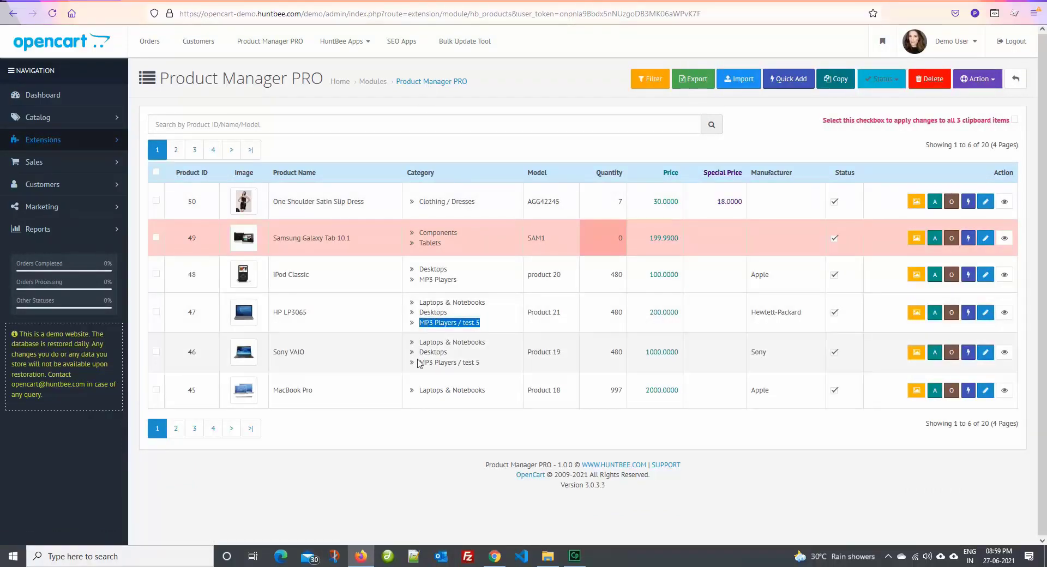
# Check the categories of the Sony VAIO and of the MacBook on the second page of the product list.
pyautogui.moveTo(418, 363); pyautogui.dragTo(500, 366)
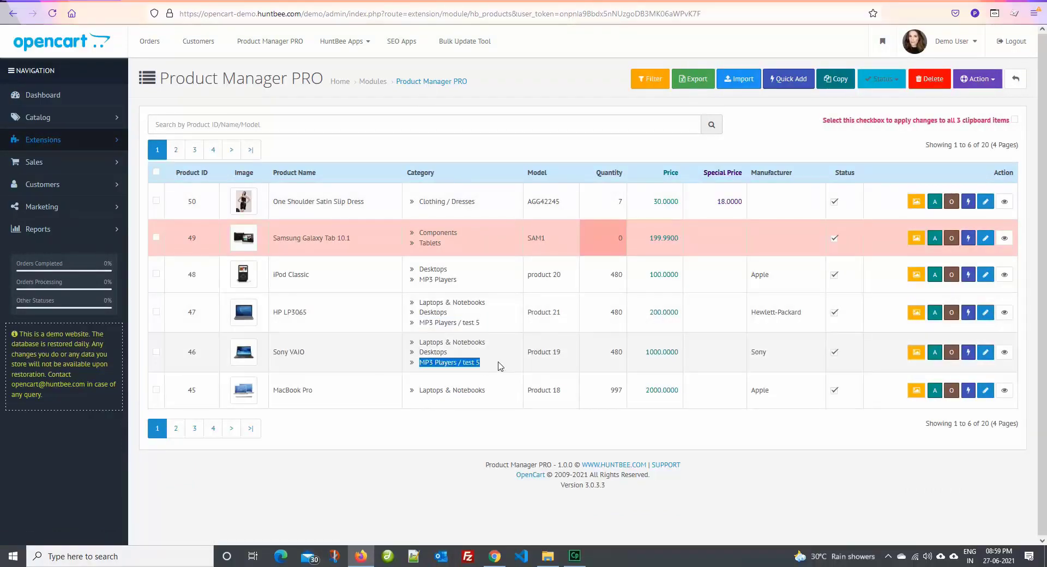
pyautogui.click(174, 428)
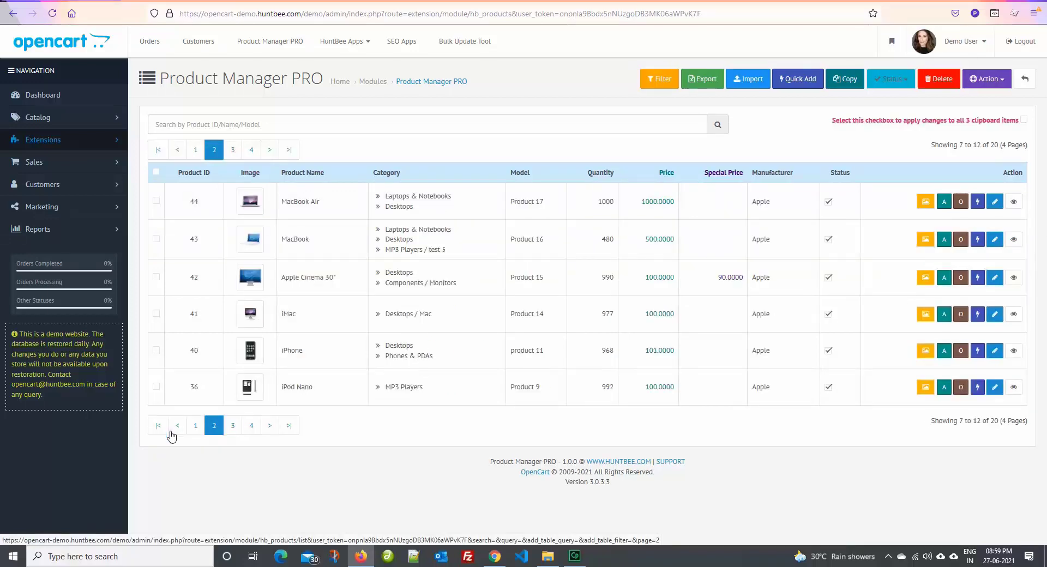
pyautogui.moveTo(386, 250); pyautogui.dragTo(456, 251)
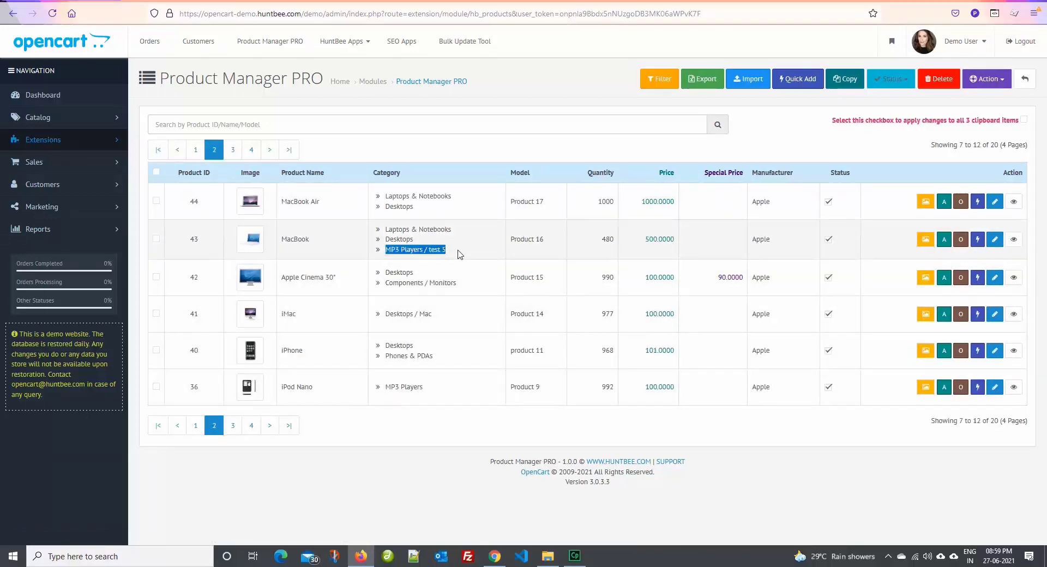
pyautogui.click(466, 251)
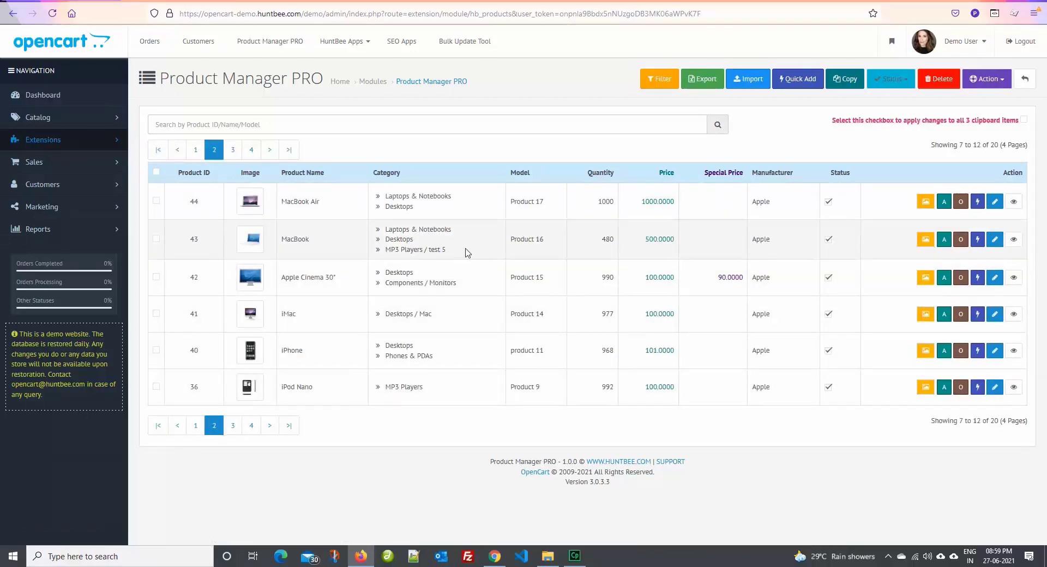
# Remove all clipboard products from the category MP3 Players > test 5.
pyautogui.click(990, 88)
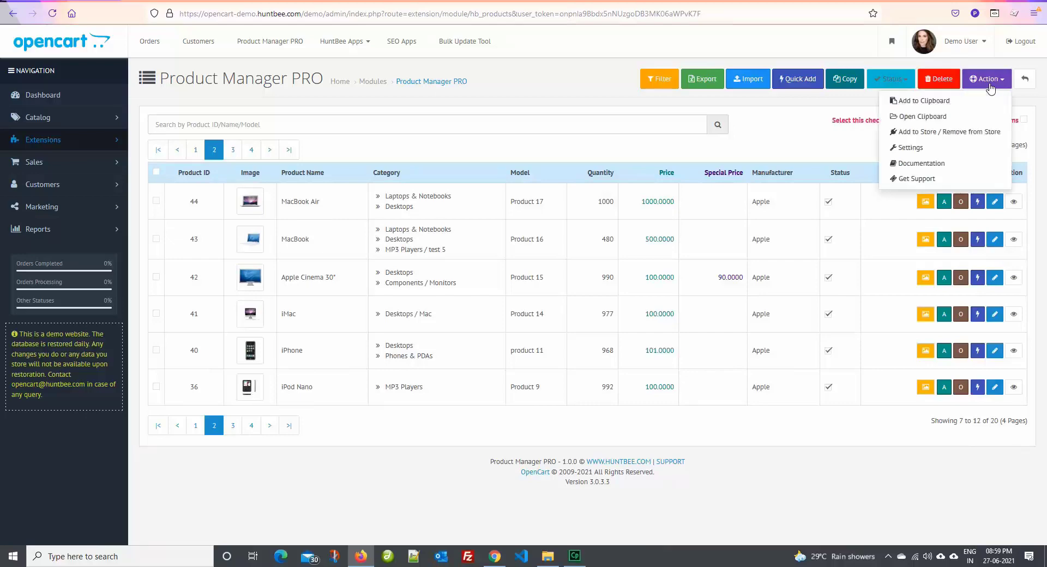
pyautogui.click(926, 116)
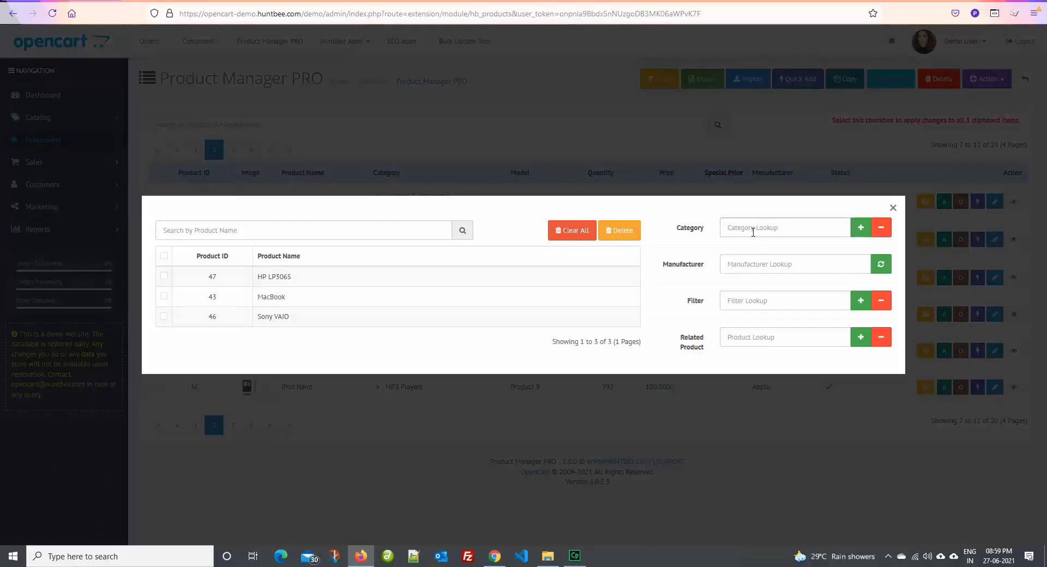
pyautogui.write('mp')
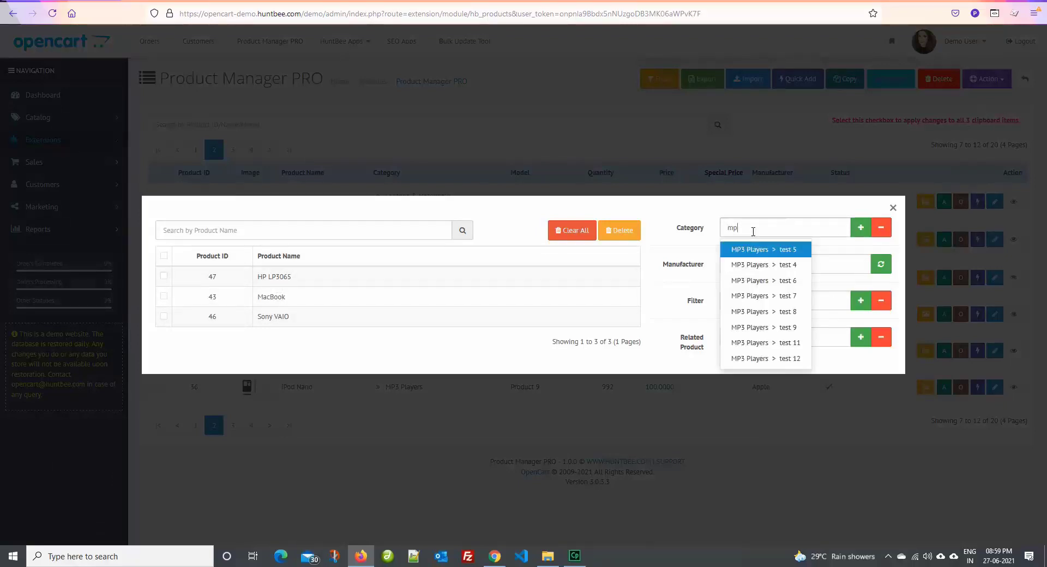
pyautogui.click(750, 250)
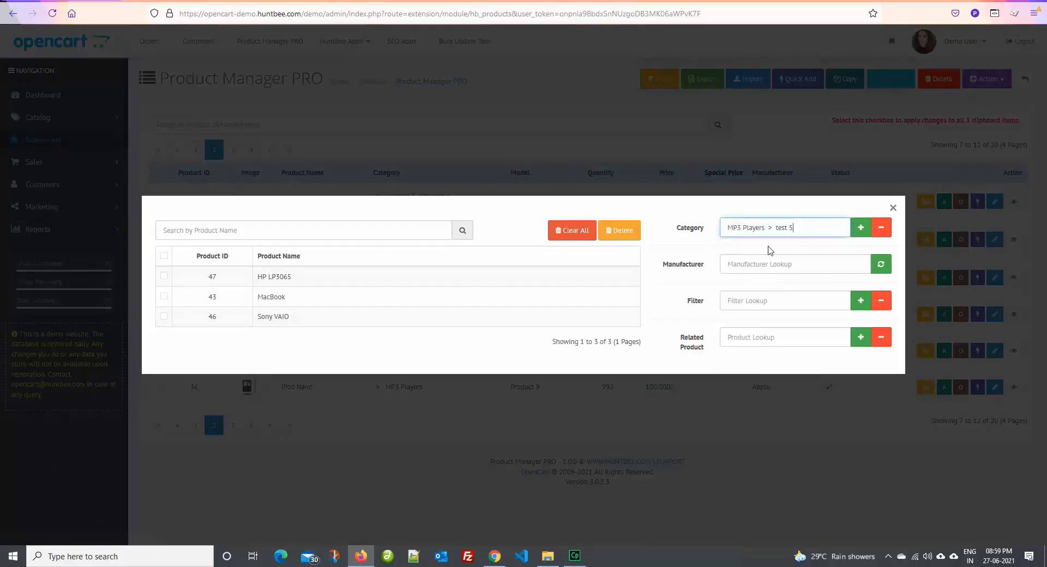
pyautogui.click(882, 229)
pyautogui.click(570, 303)
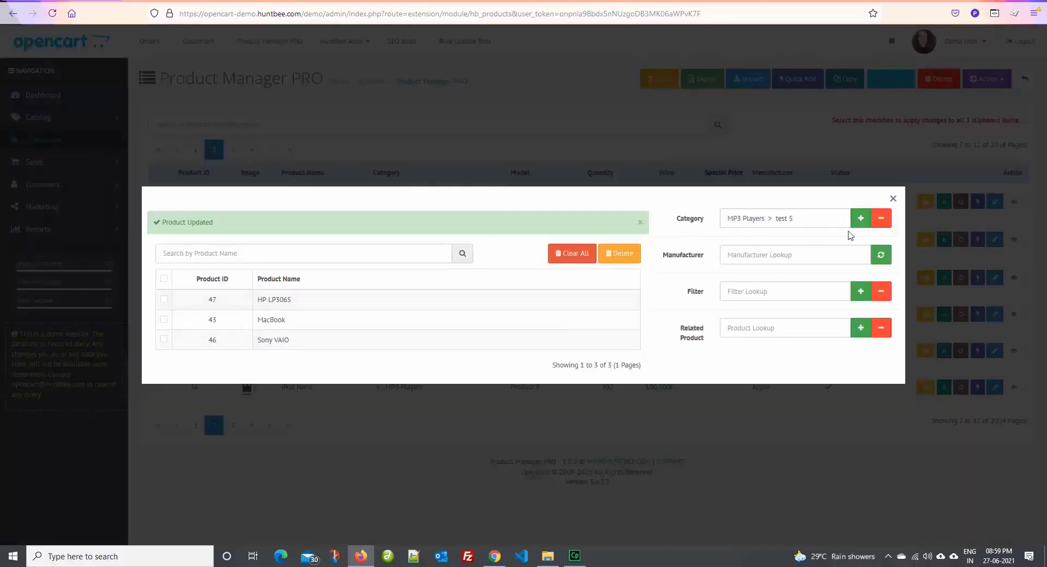
pyautogui.click(892, 199)
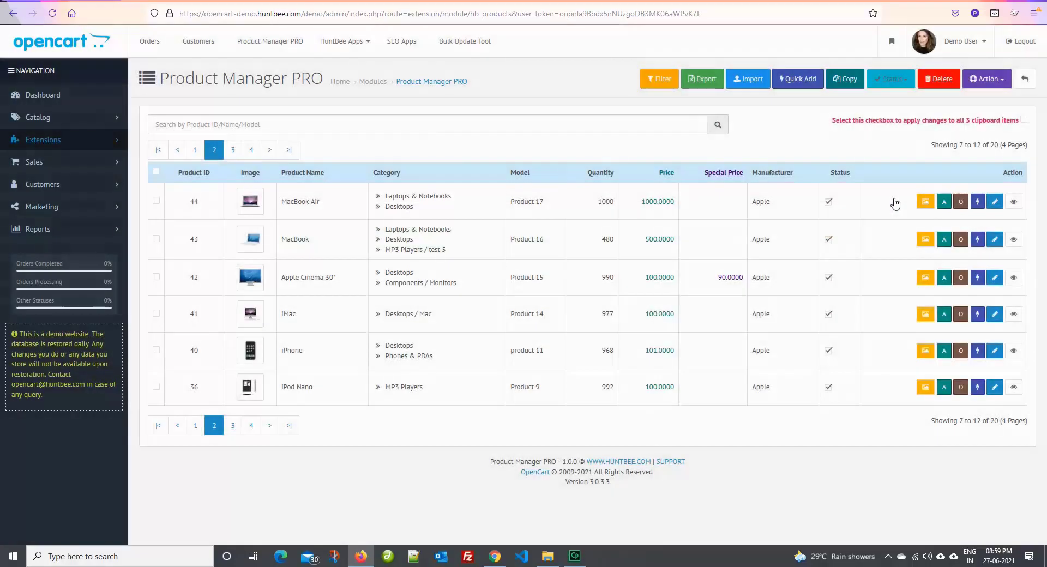
# Reload the product list and check the categories of the HP LP3065 and Sony VAIO.
pyautogui.click(458, 86)
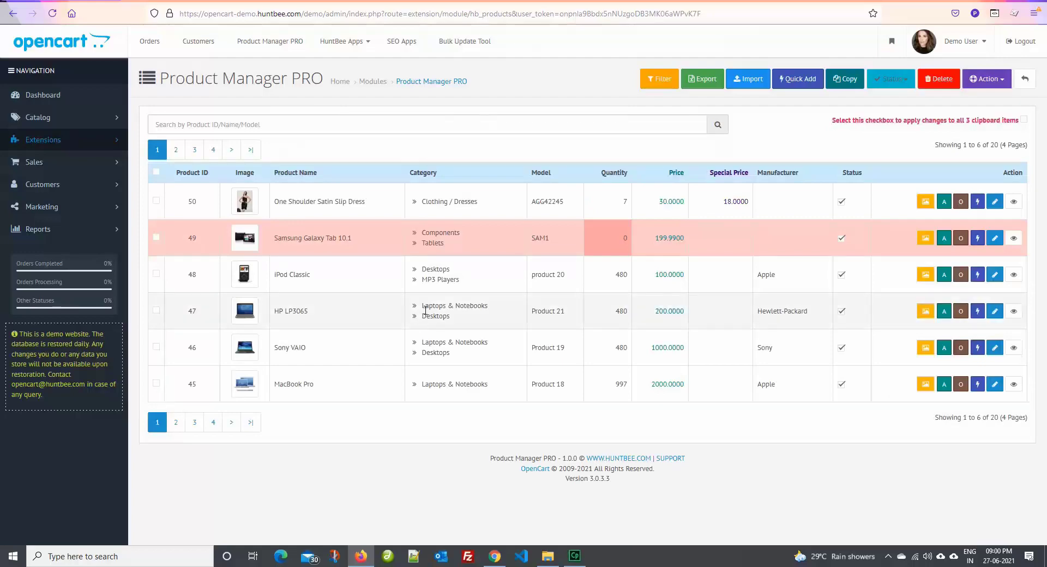
pyautogui.moveTo(425, 310); pyautogui.dragTo(485, 326)
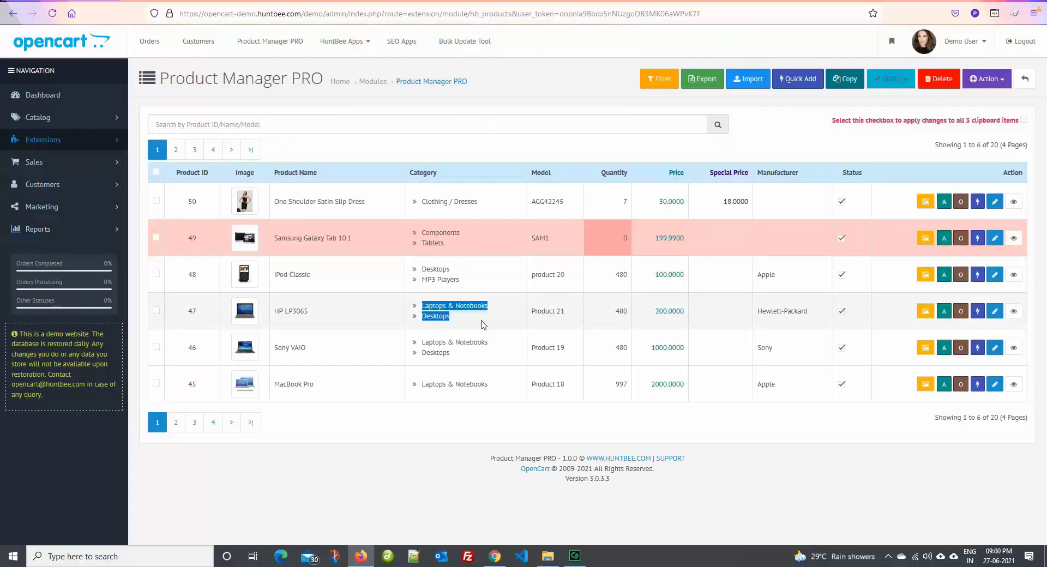
pyautogui.moveTo(423, 343); pyautogui.dragTo(470, 357)
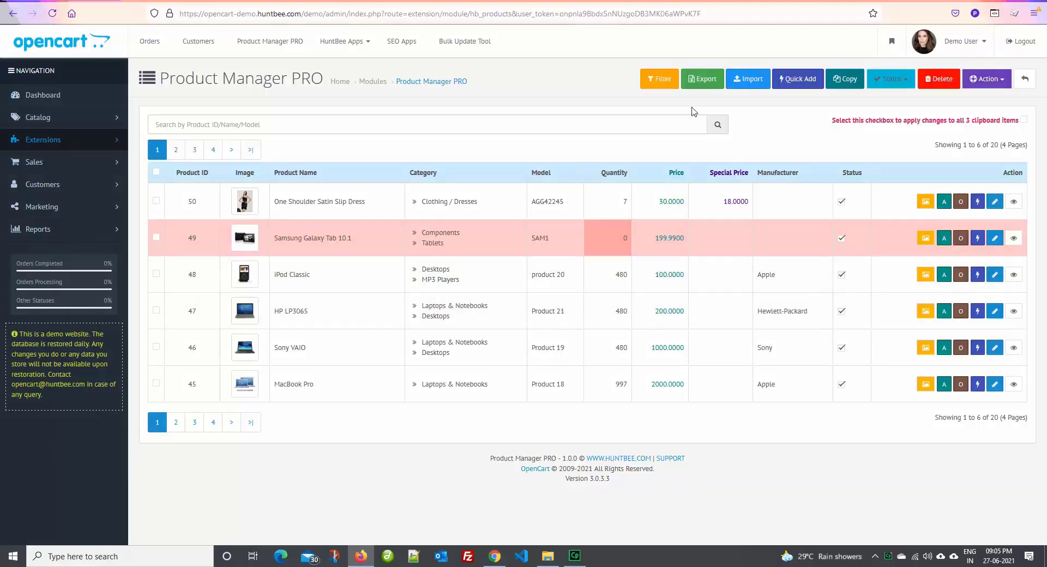
# Export the Product Data table as a CSV file and open it in Excel.
pyautogui.click(703, 85)
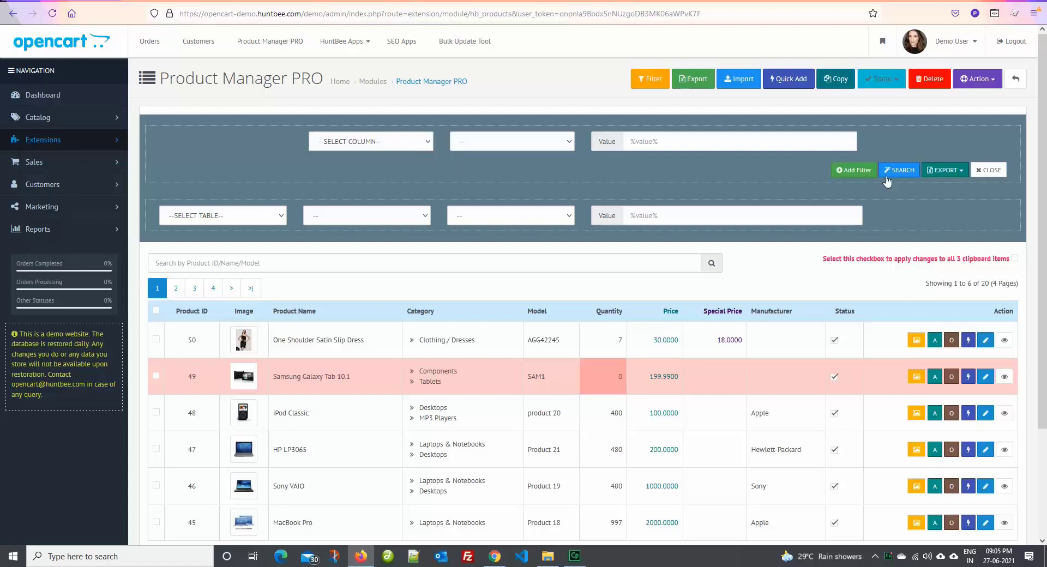
pyautogui.click(959, 174)
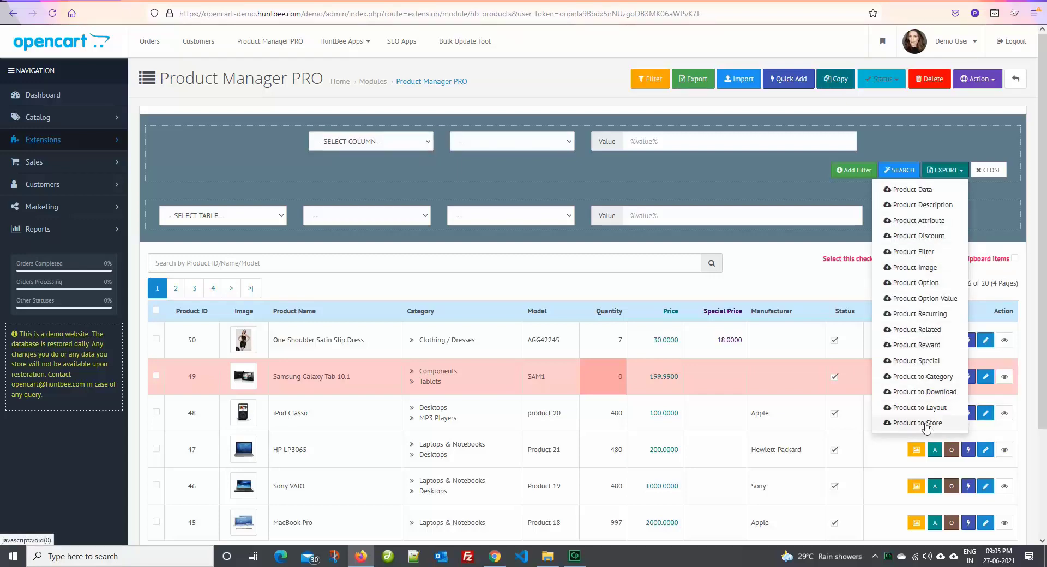
pyautogui.click(923, 194)
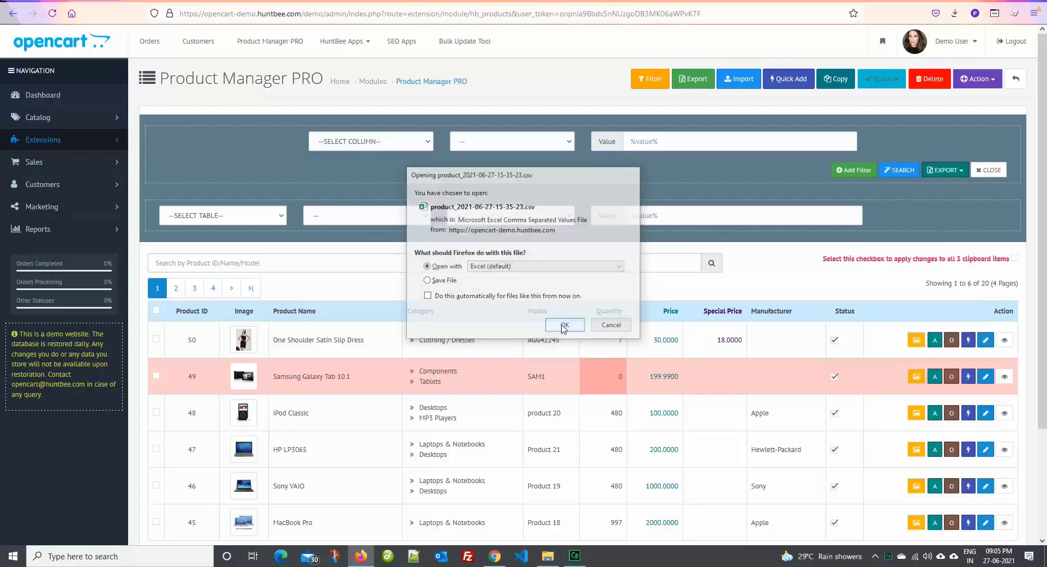
pyautogui.click(556, 325)
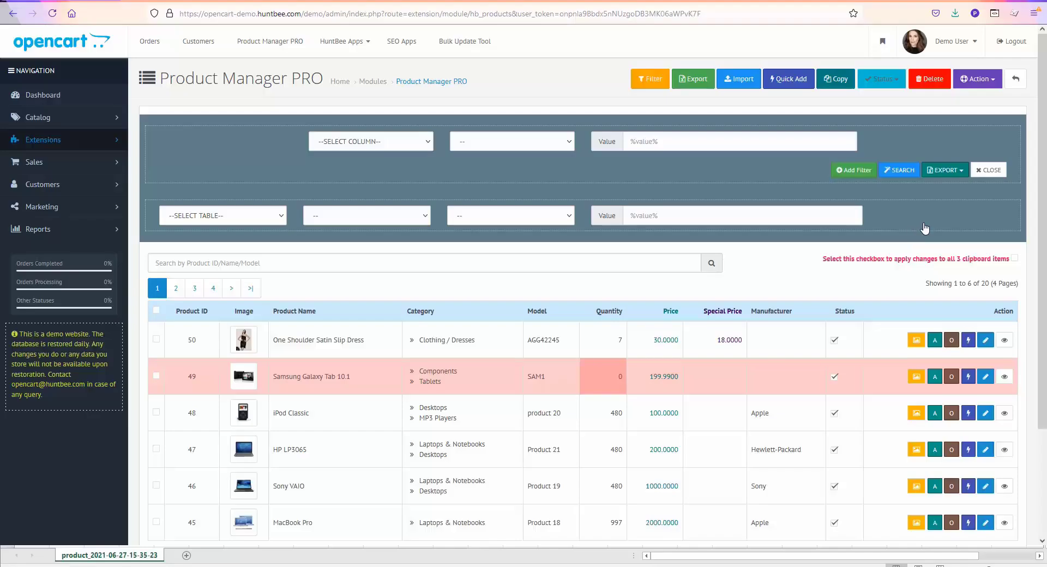
# Export the Product Image table as a CSV file and open it in Excel.
pyautogui.click(958, 173)
pyautogui.click(925, 327)
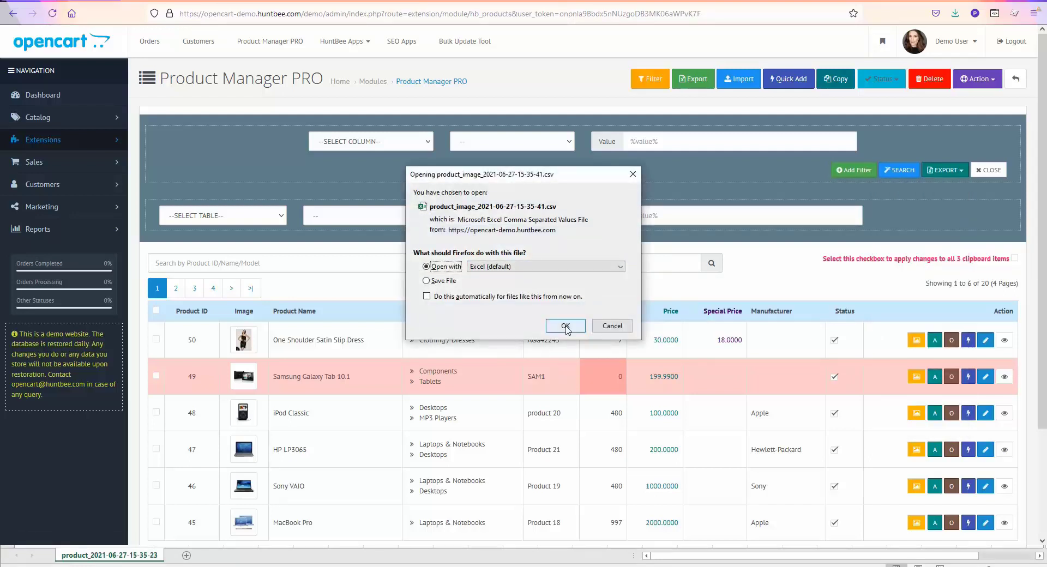
pyautogui.click(567, 327)
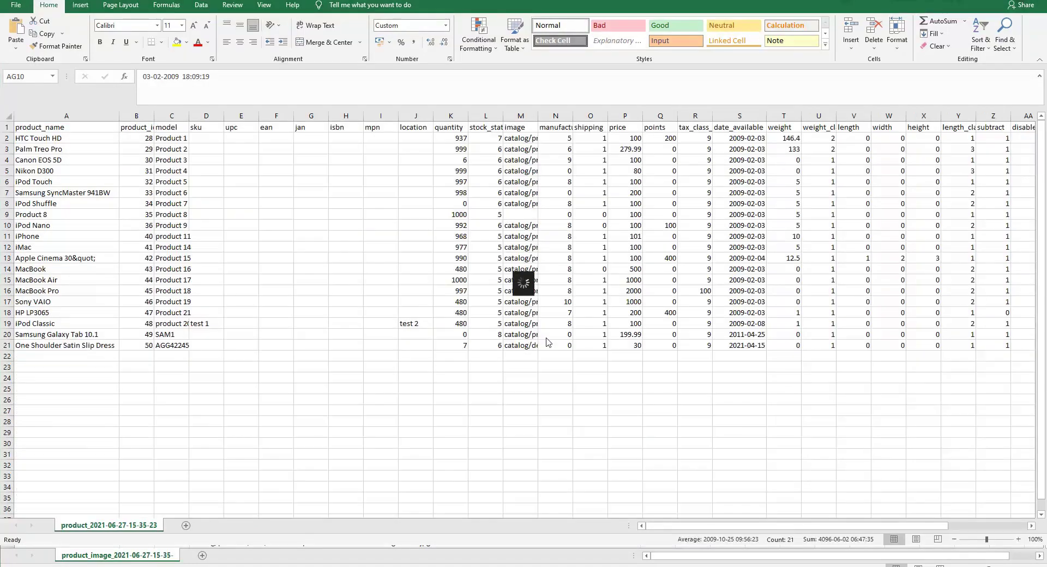
# In the exported product data sheet, set the quantity to 0 for every product from Sony VAIO through One Shoulder Satin Slip Dress.
pyautogui.click(456, 303)
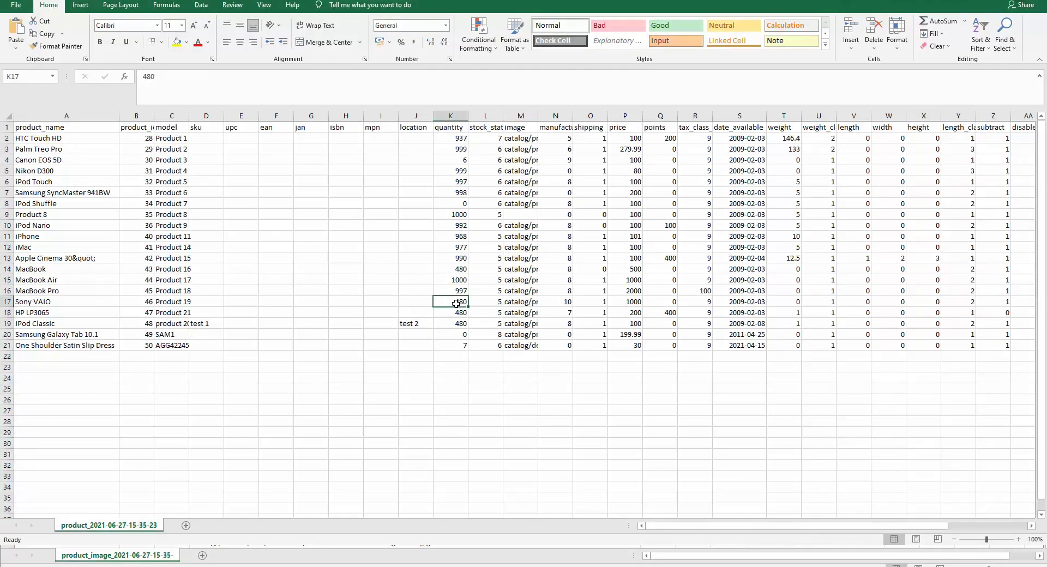
pyautogui.write('0')
pyautogui.moveTo(467, 307); pyautogui.dragTo(465, 349)
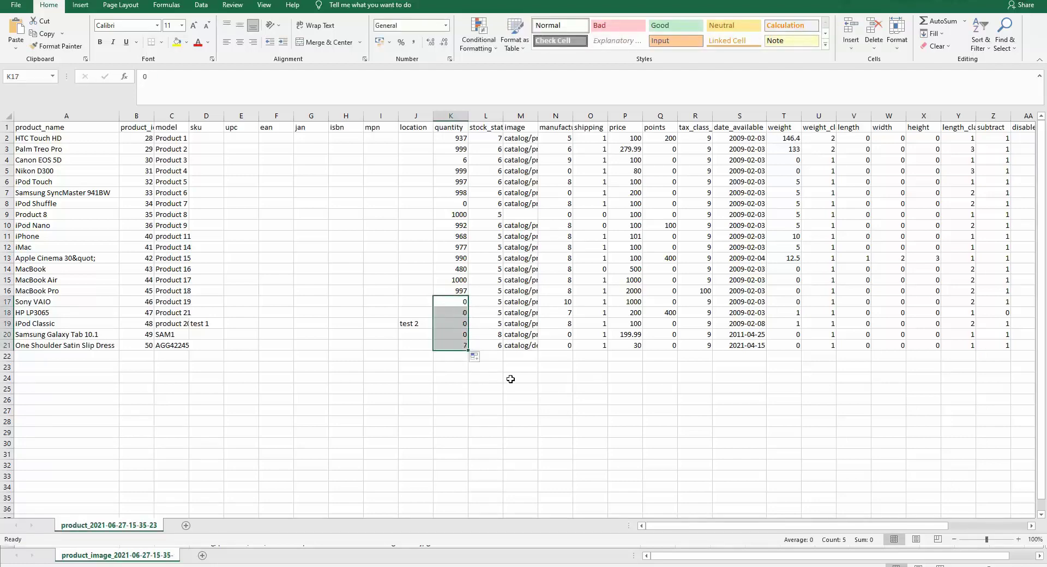
pyautogui.click(510, 378)
pyautogui.click(455, 305)
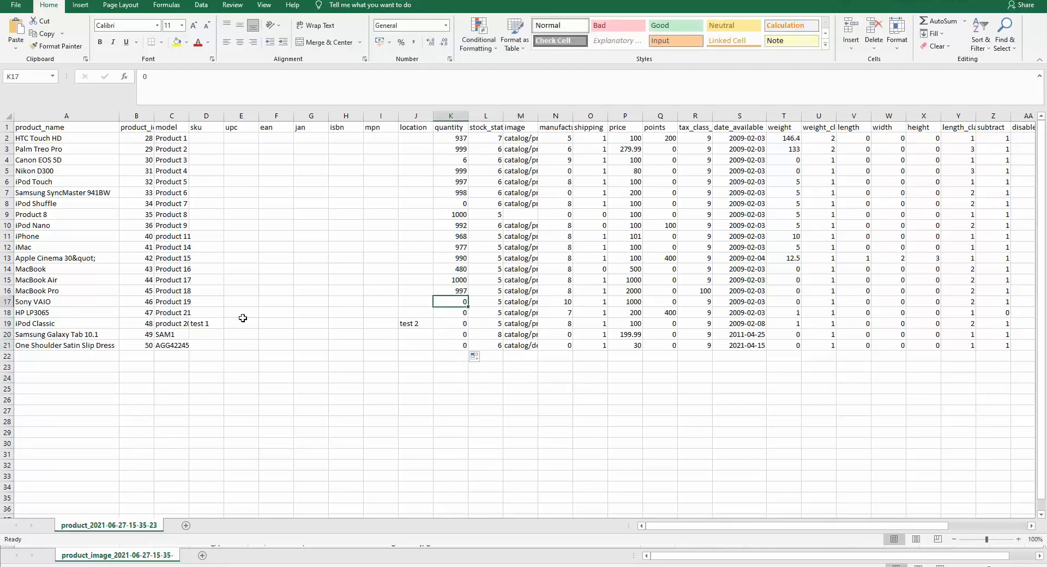
pyautogui.click(54, 315)
pyautogui.click(52, 325)
pyautogui.click(49, 336)
pyautogui.click(50, 347)
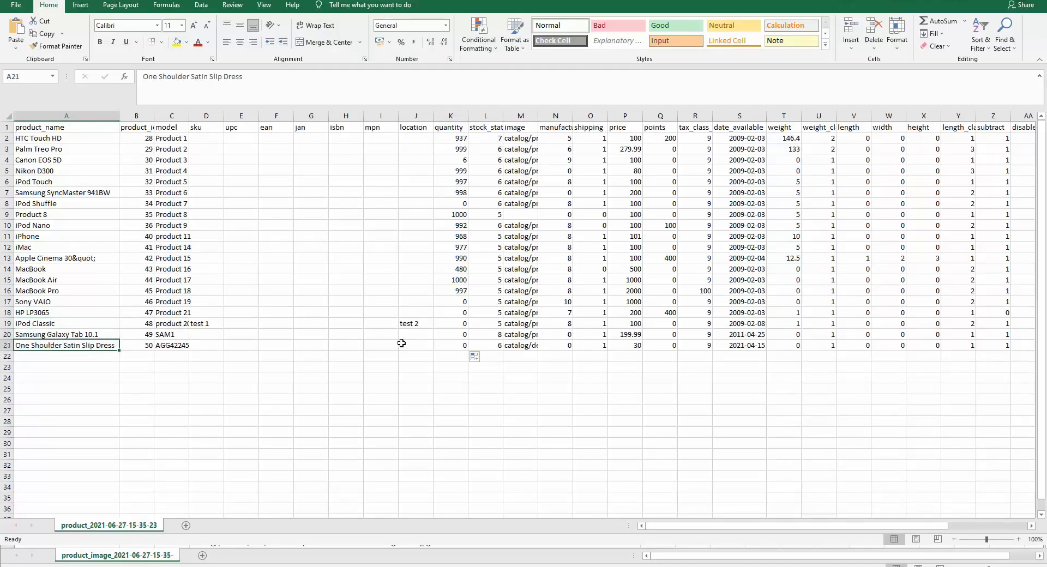
# Switch back to Product Manager PRO in the browser and import product-data.csv from the DEMO folder into the Product Data table.
pyautogui.hotkey('alt', 'Tab')
pyautogui.click(742, 78)
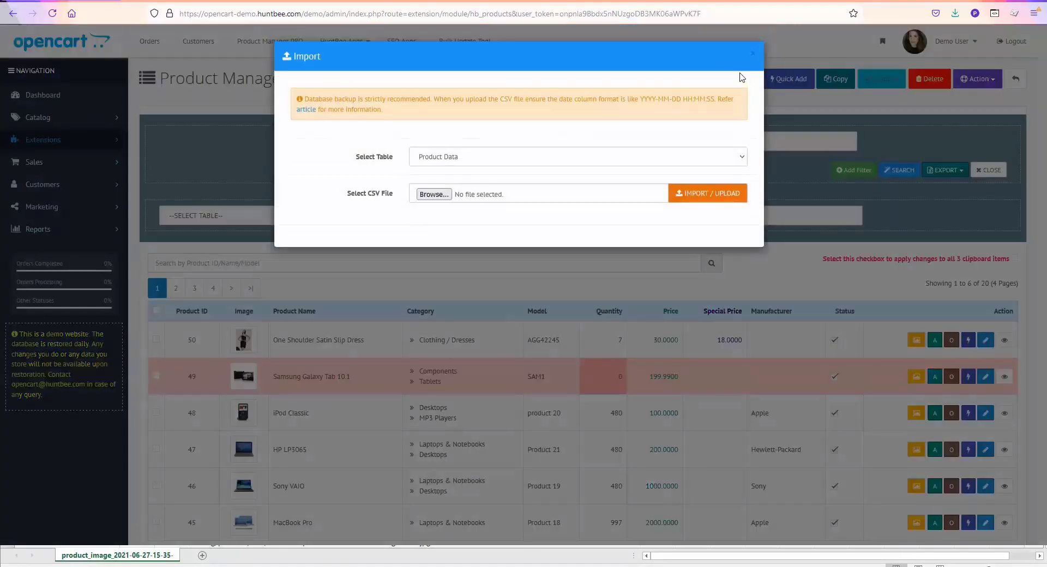
pyautogui.click(699, 162)
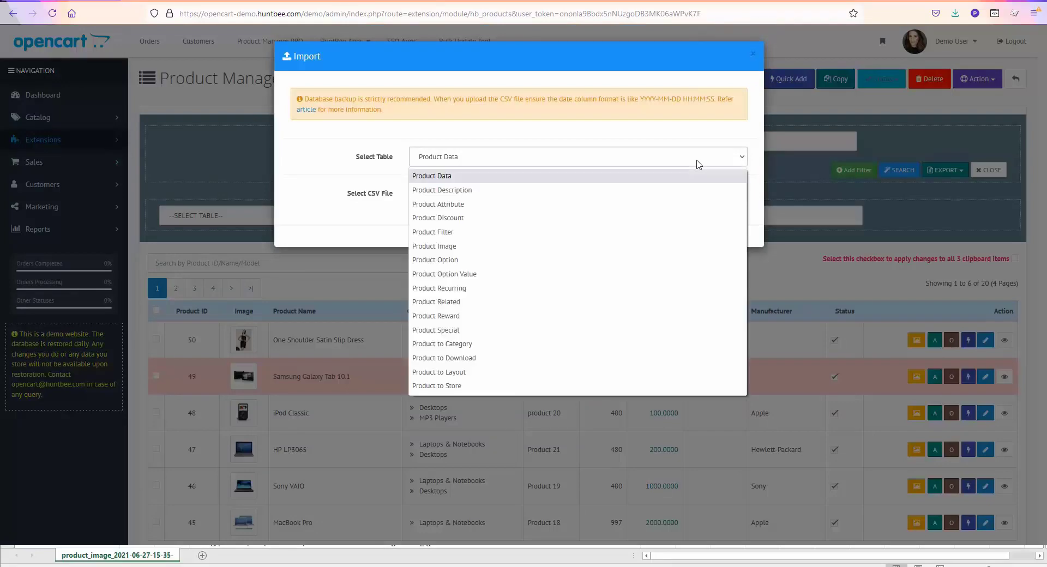
pyautogui.click(578, 177)
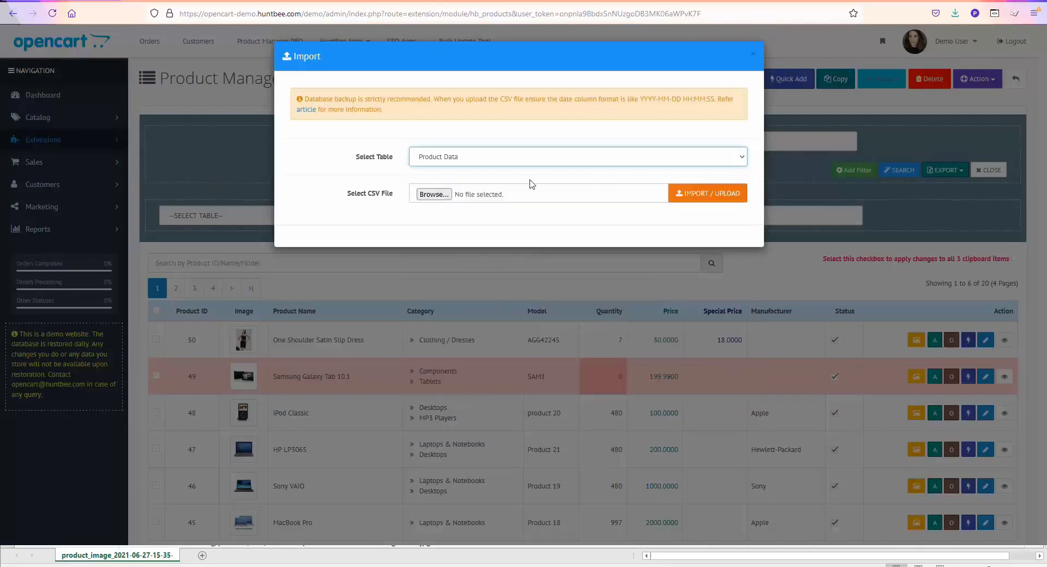
pyautogui.click(447, 194)
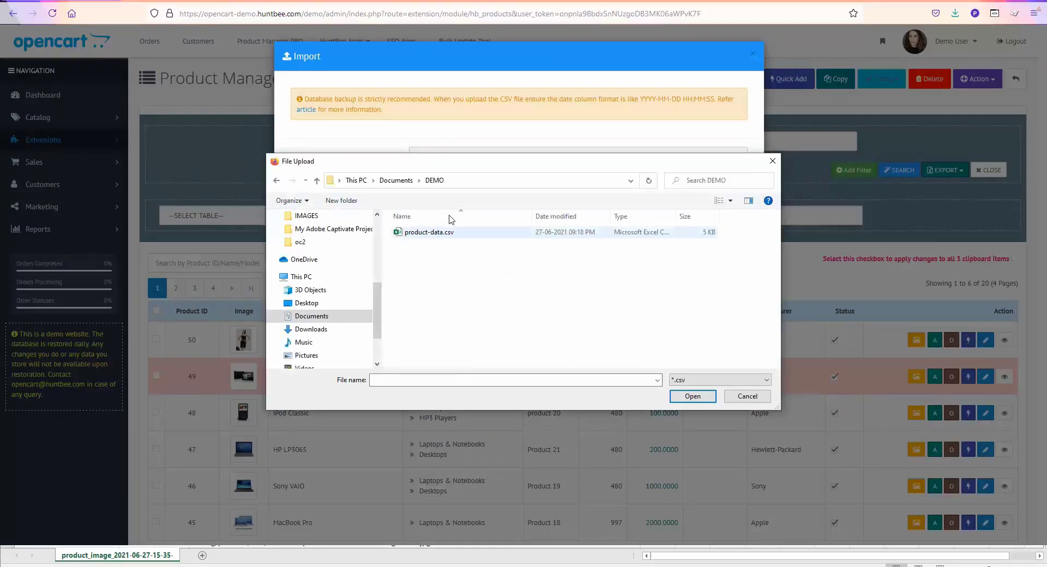
pyautogui.click(451, 233)
pyautogui.doubleClick(451, 234)
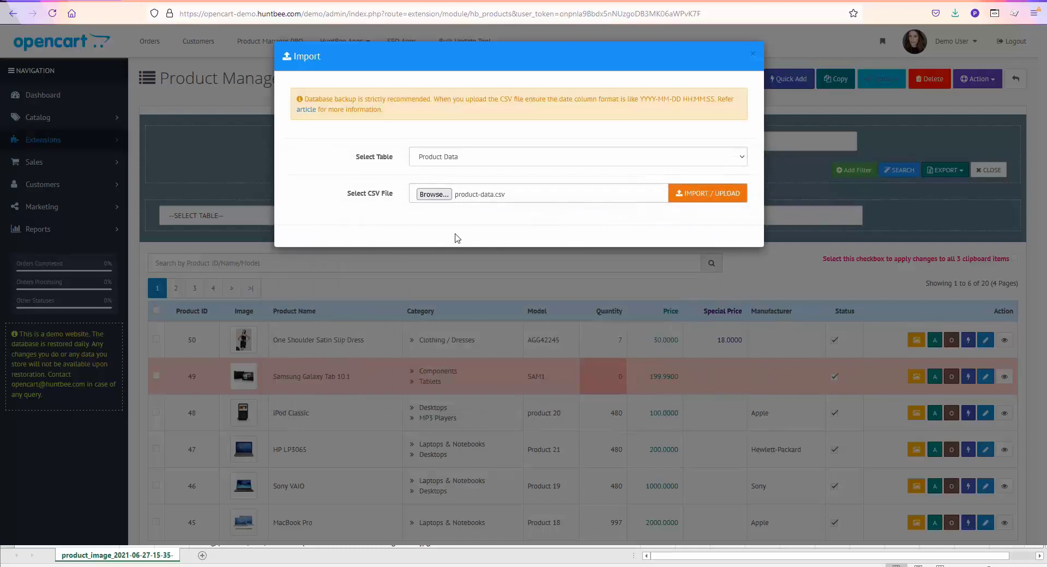
pyautogui.click(694, 197)
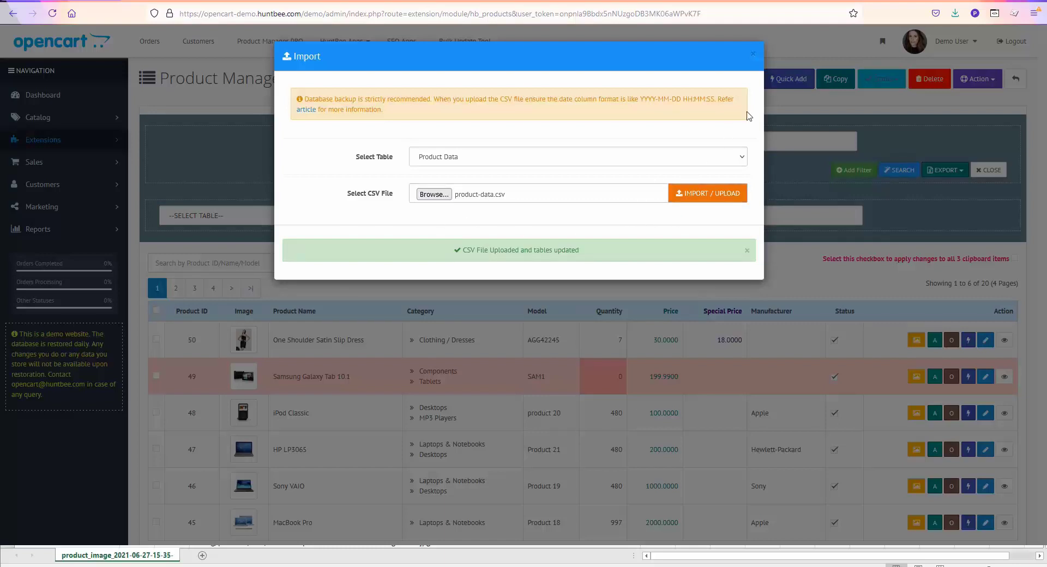
pyautogui.click(753, 56)
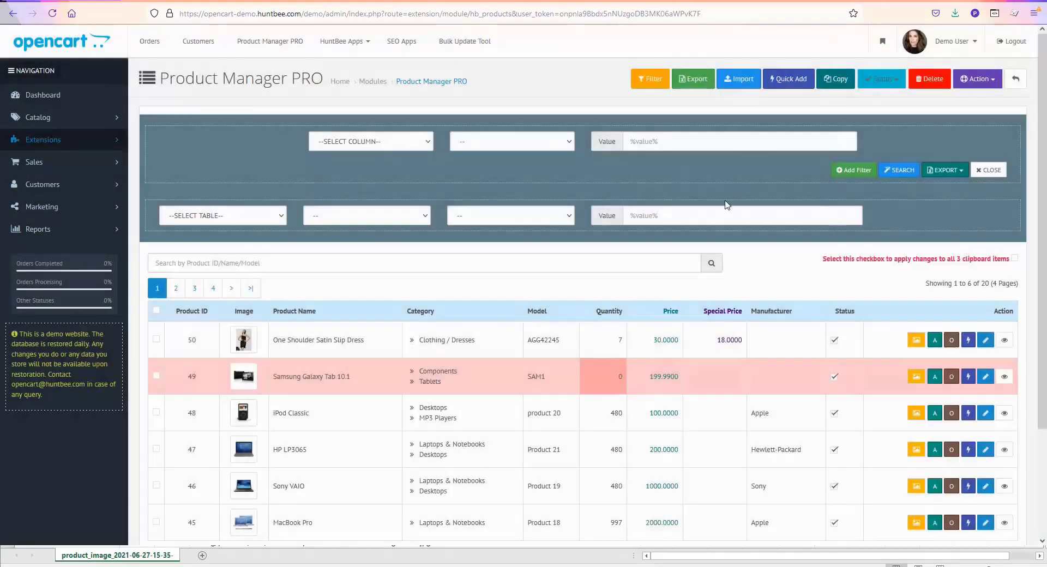
# Reload the product list and check the quantities of the products changed by the import.
pyautogui.scroll(-1, 1042, 261)
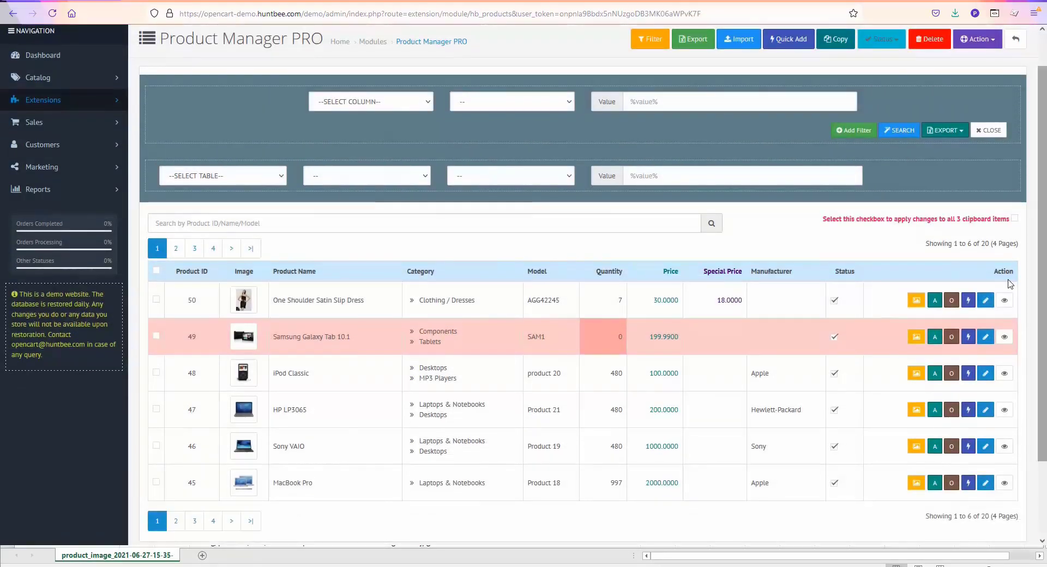
pyautogui.click(430, 48)
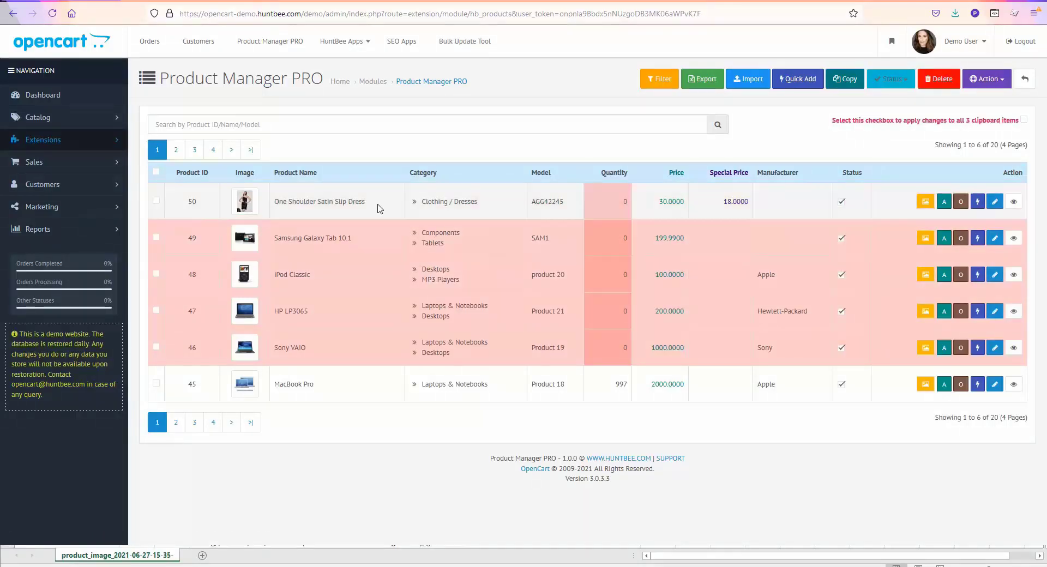
pyautogui.moveTo(625, 205); pyautogui.dragTo(644, 349)
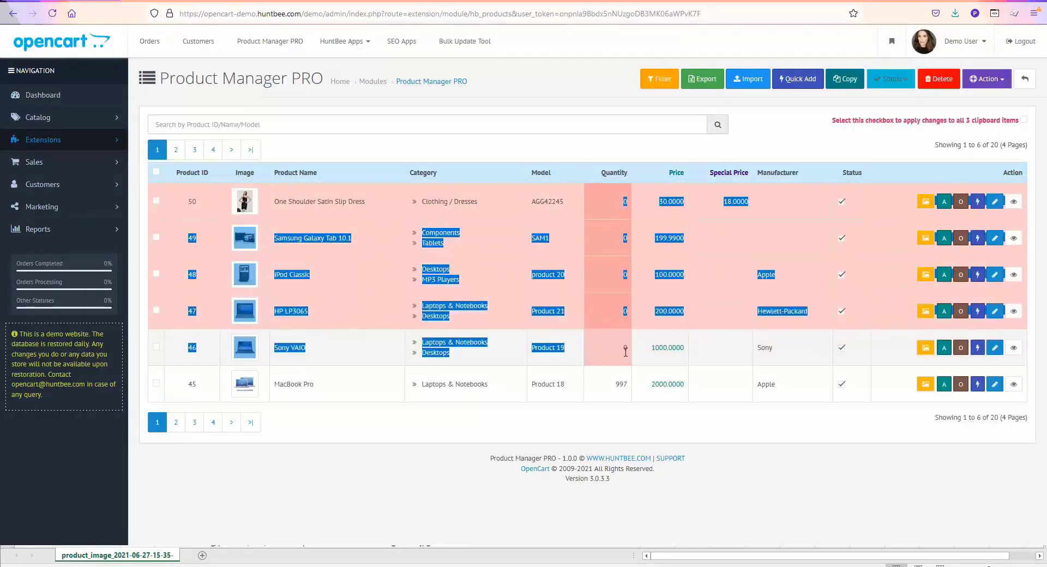
pyautogui.click(649, 377)
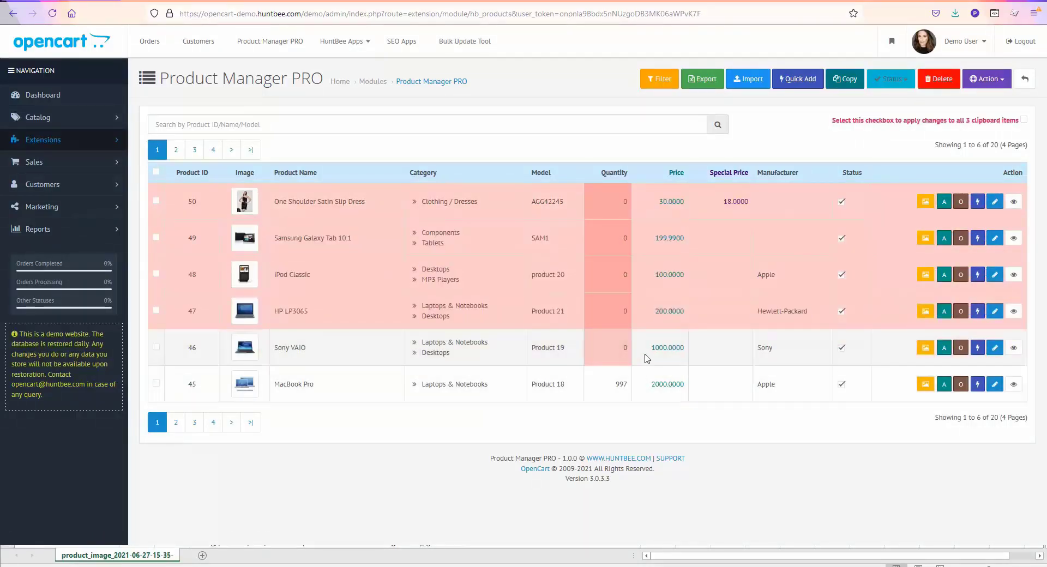